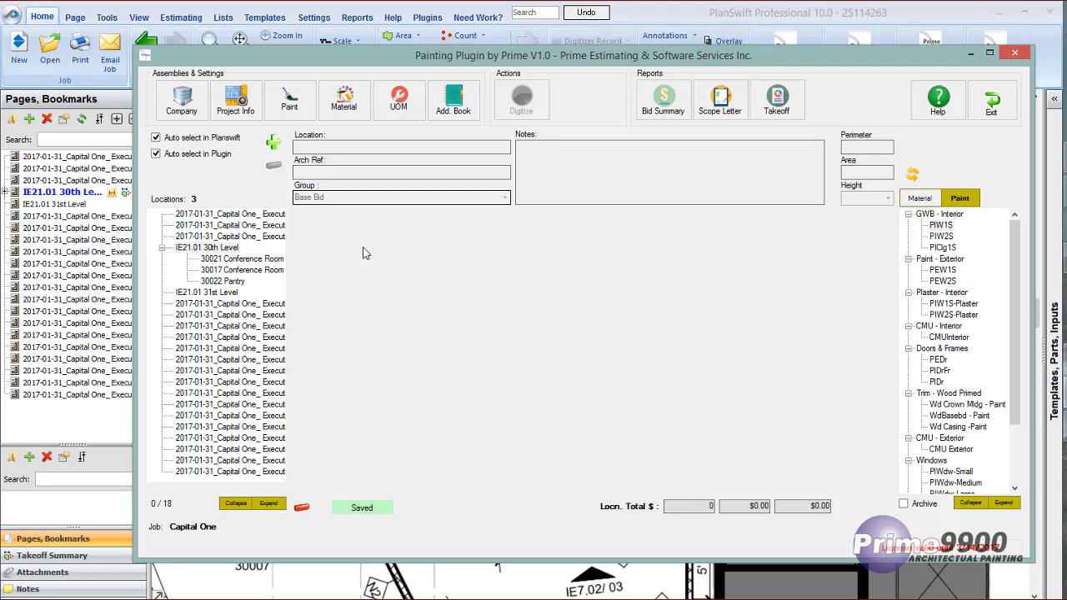
- Add a location under IE21.01 30th Level named 30008 Conference Room with architectural reference IE21.01
click(273, 144)
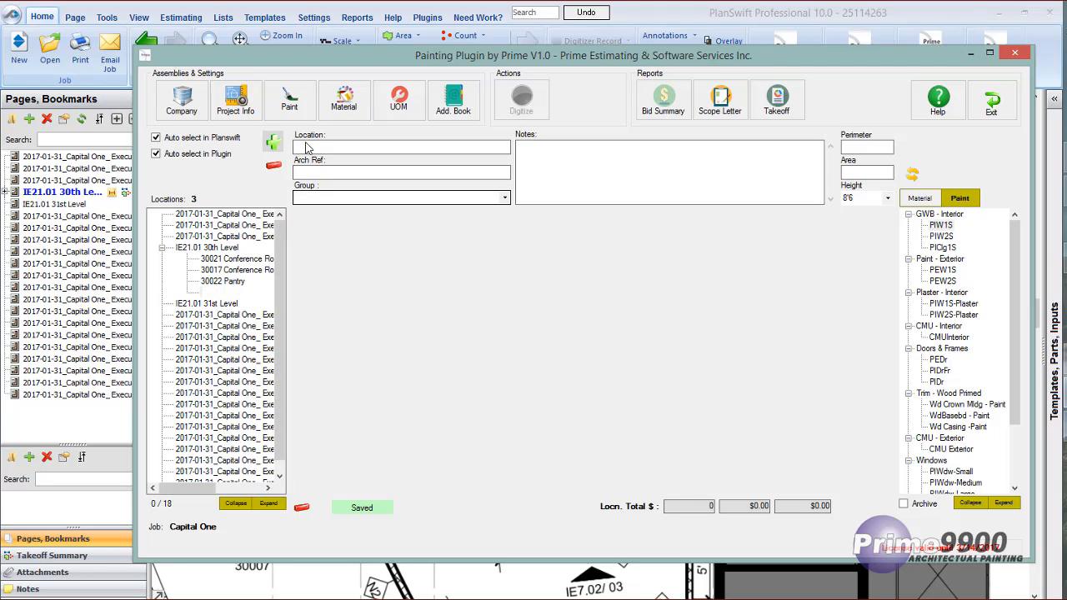
text(3)
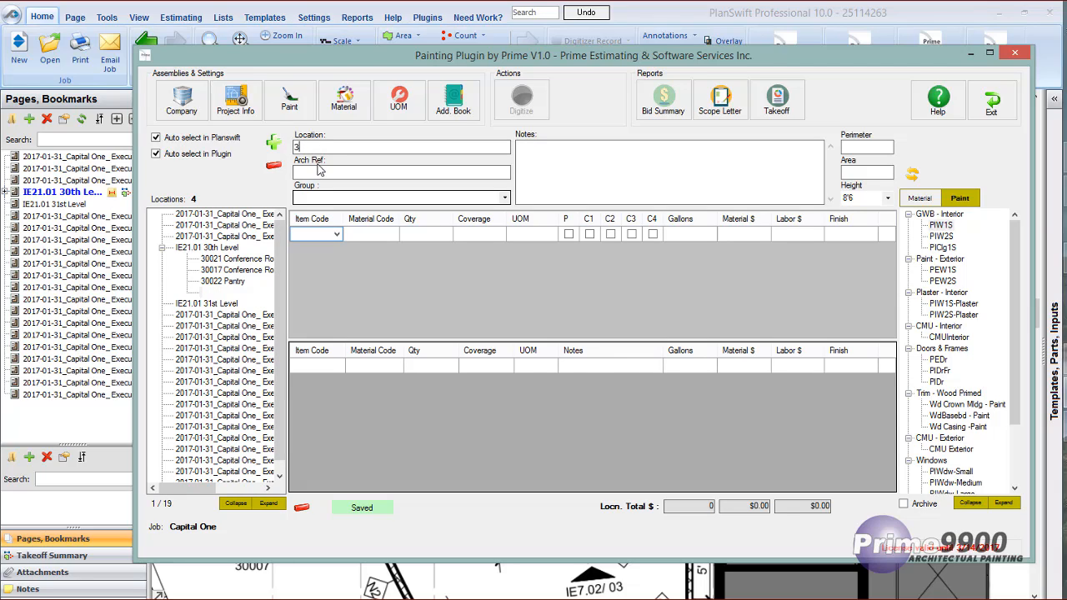
text(0008 Conference Room)
key(Tab)
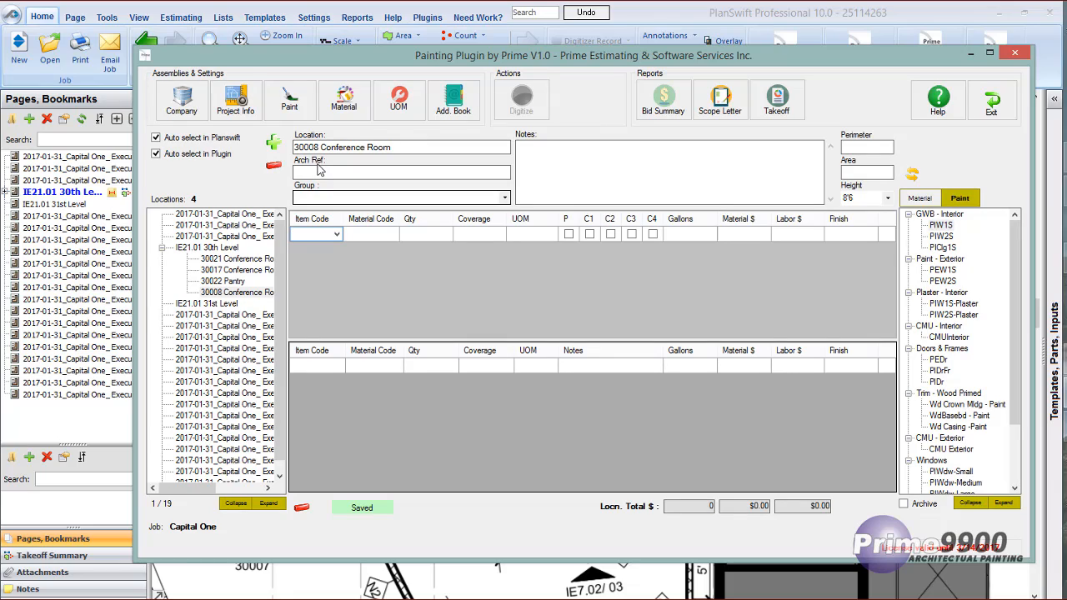
text(IE21.01)
- Enter the note "This is for notes." for the conference room and set its height to 10'0
click(520, 147)
text(This is for notes.)
click(887, 198)
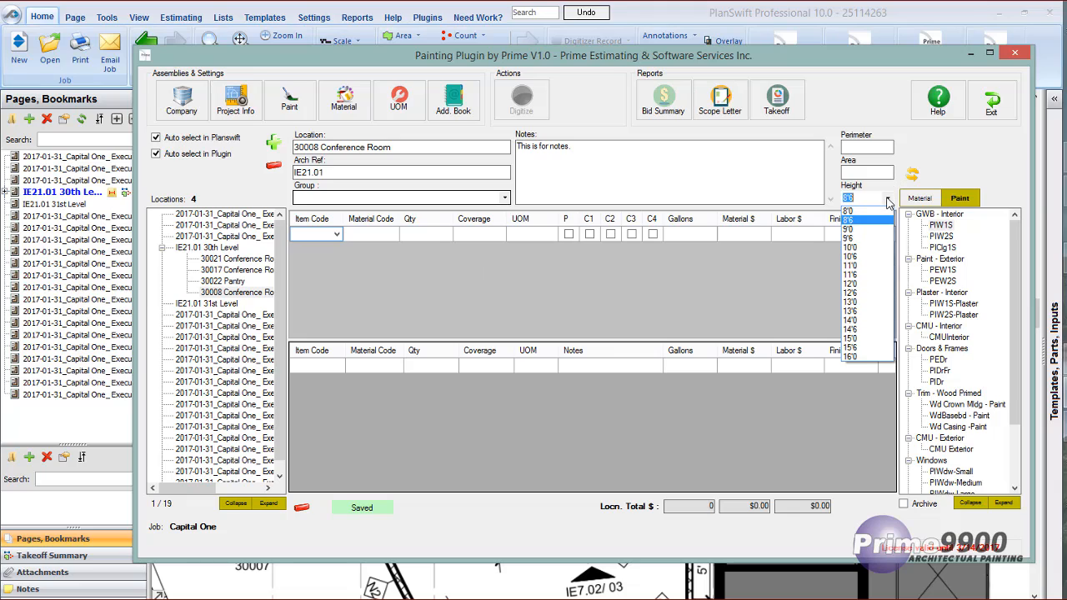
click(861, 244)
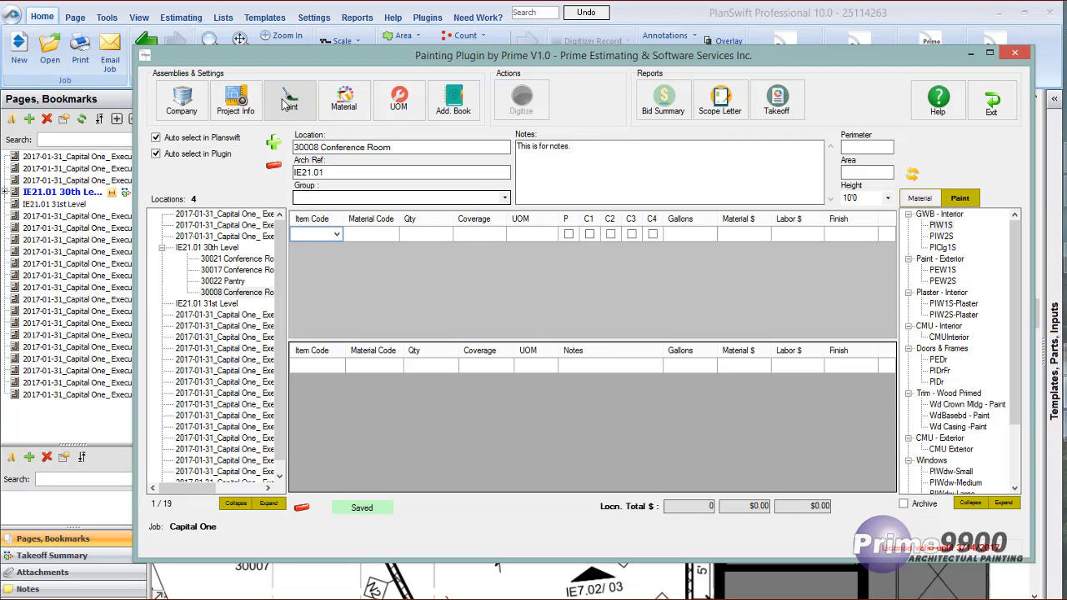
- Add the PIW1S interior wall paint item to the location with material SWLatex-Int and finish PT01
double_click(941, 226)
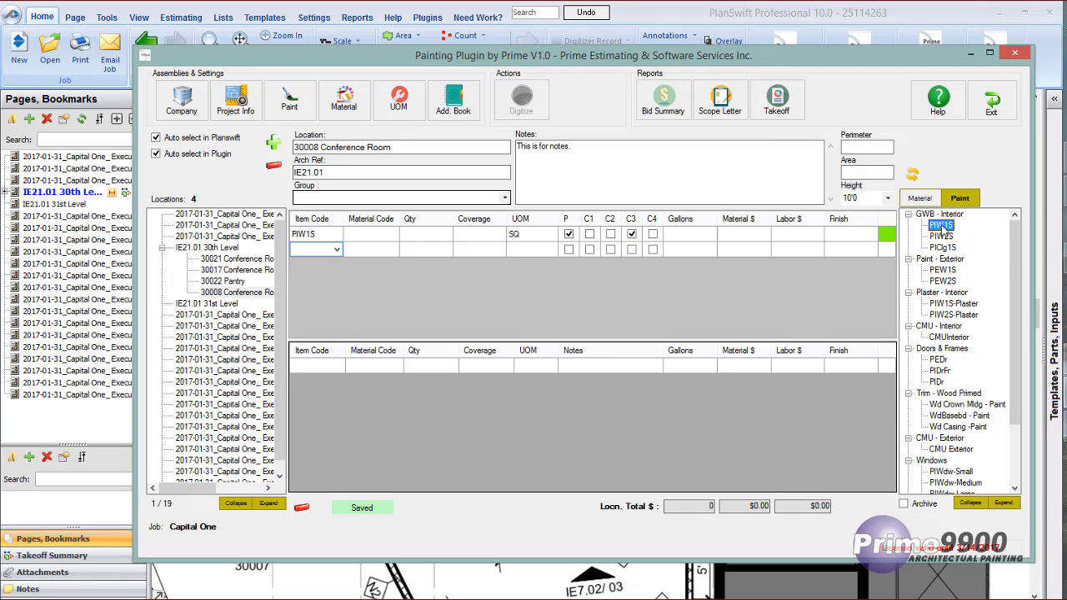
click(392, 237)
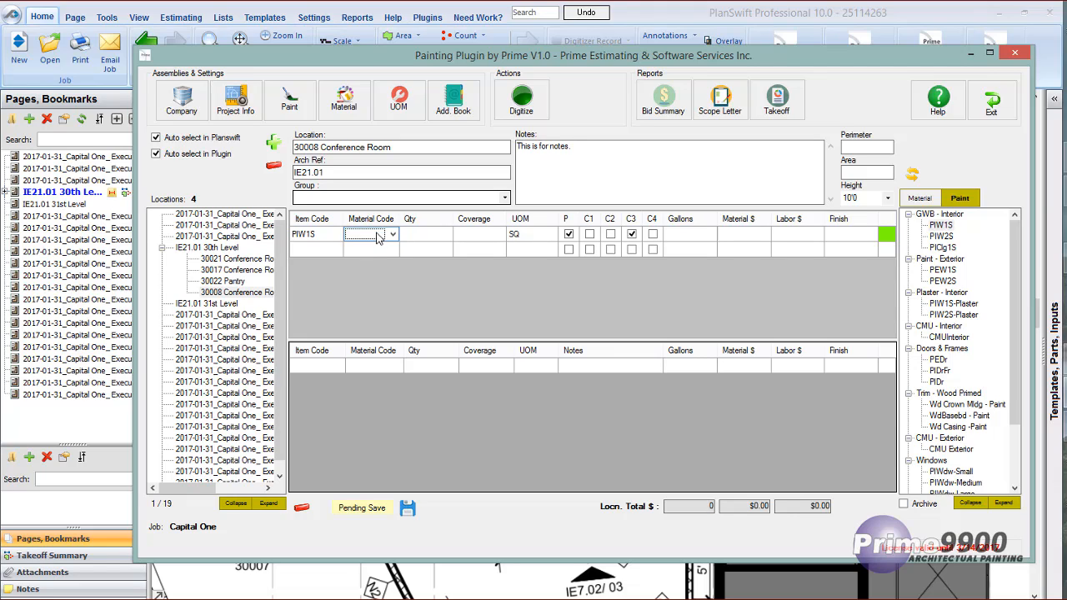
click(392, 236)
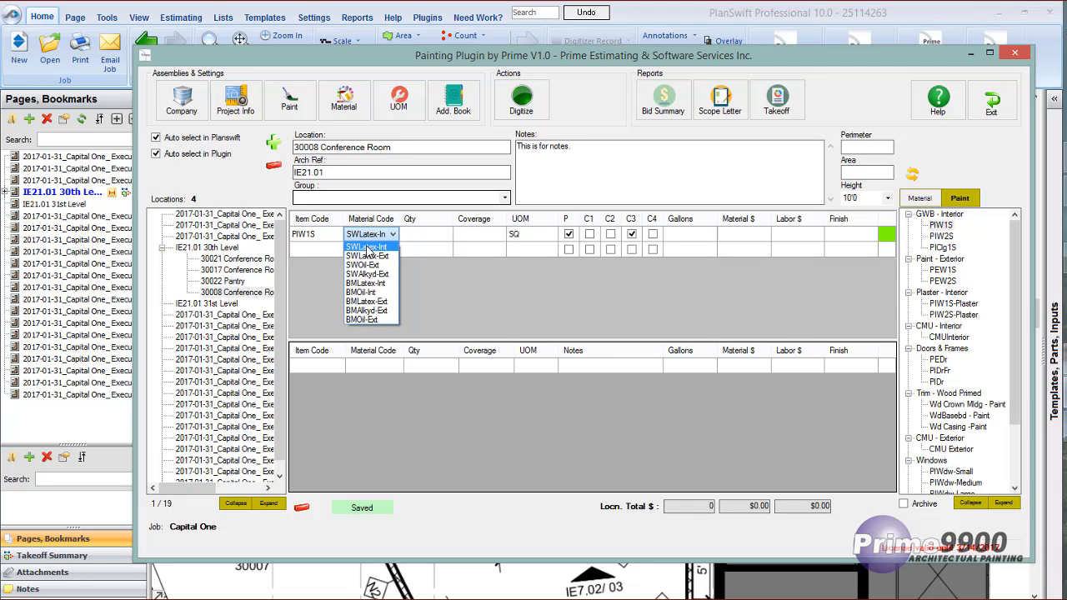
click(370, 248)
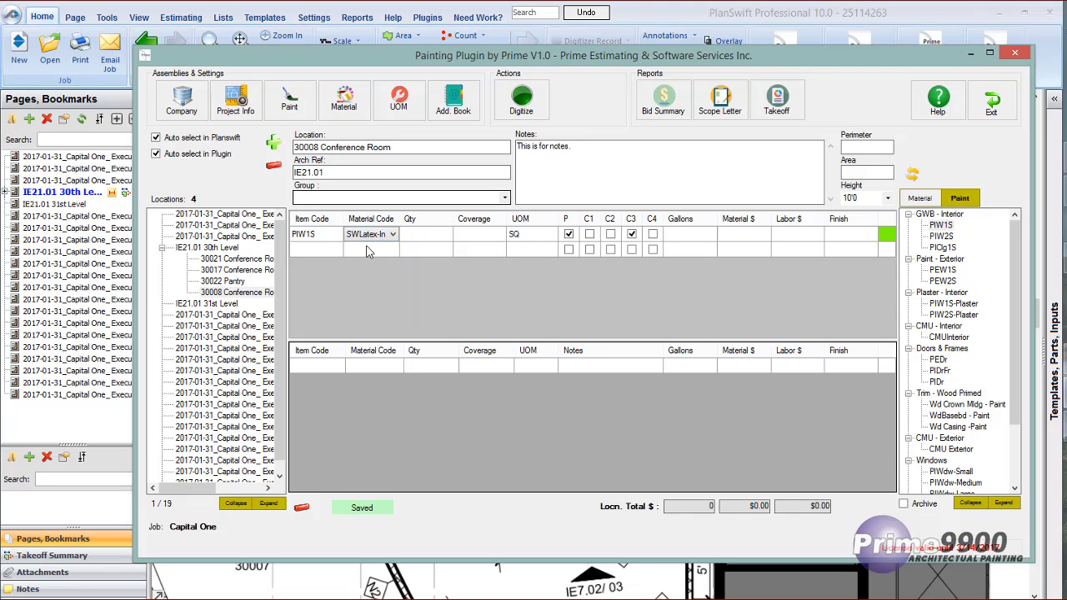
click(838, 237)
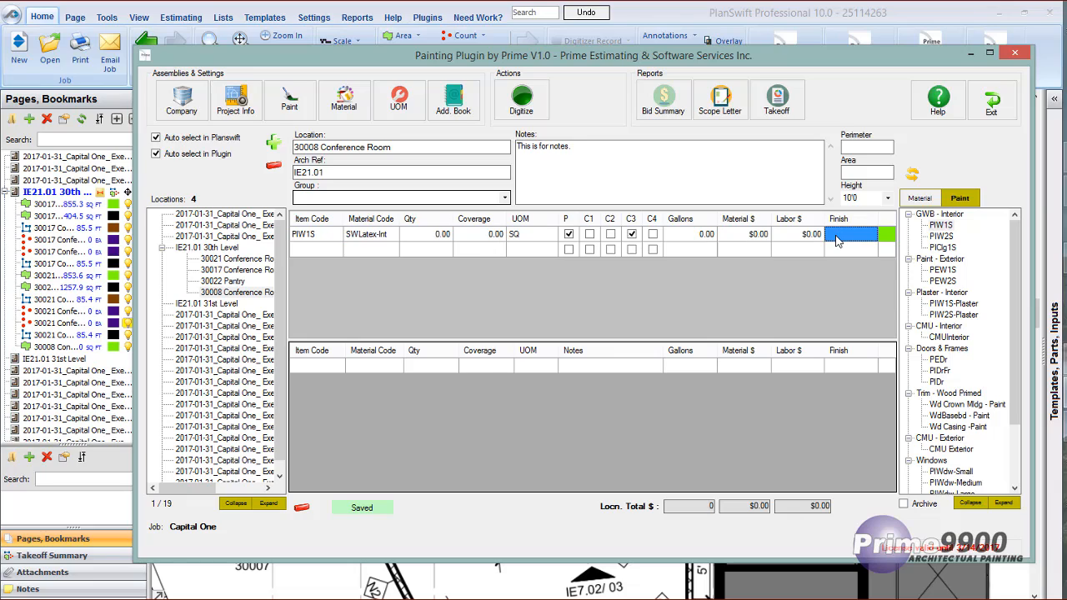
text(PT)
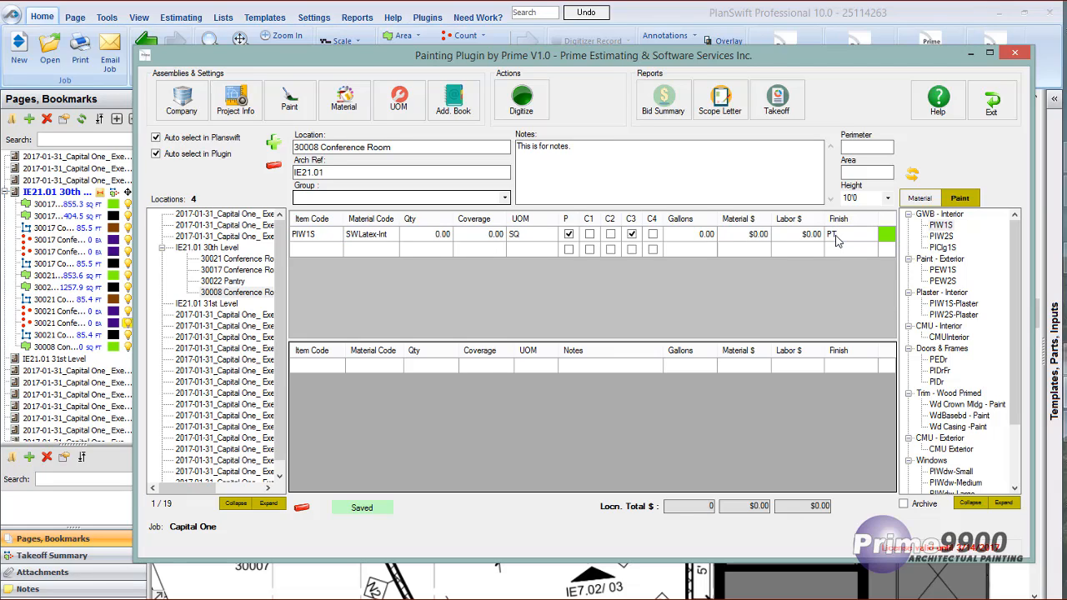
text(01)
key(Tab)
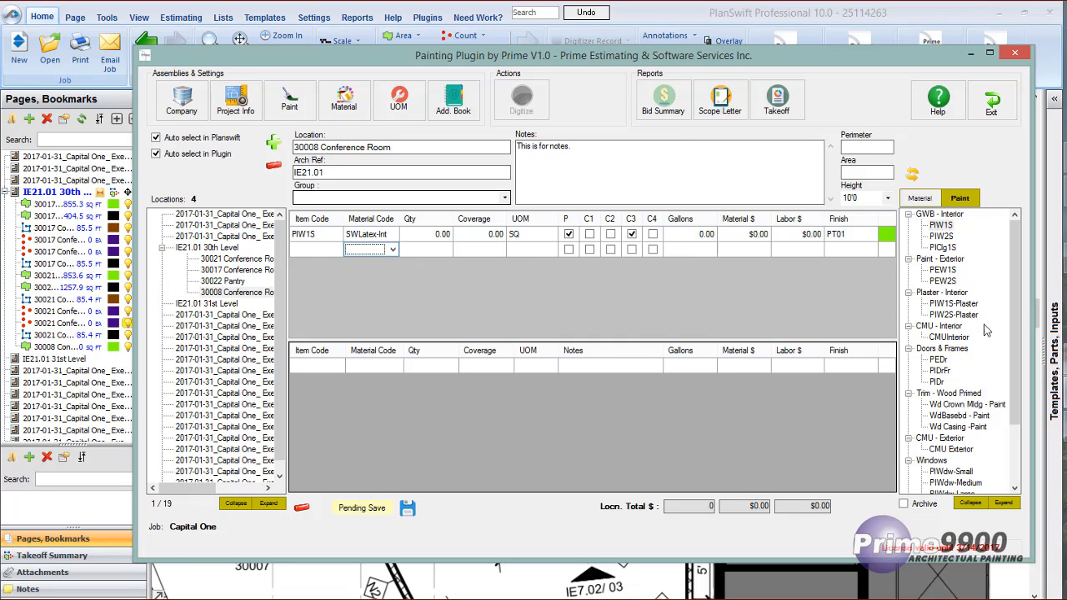
- Add the FlrWood, Wd Crown Mldg - Paint and WdBasebd - Paint items to the conference room
drag(1013, 264, 1024, 325)
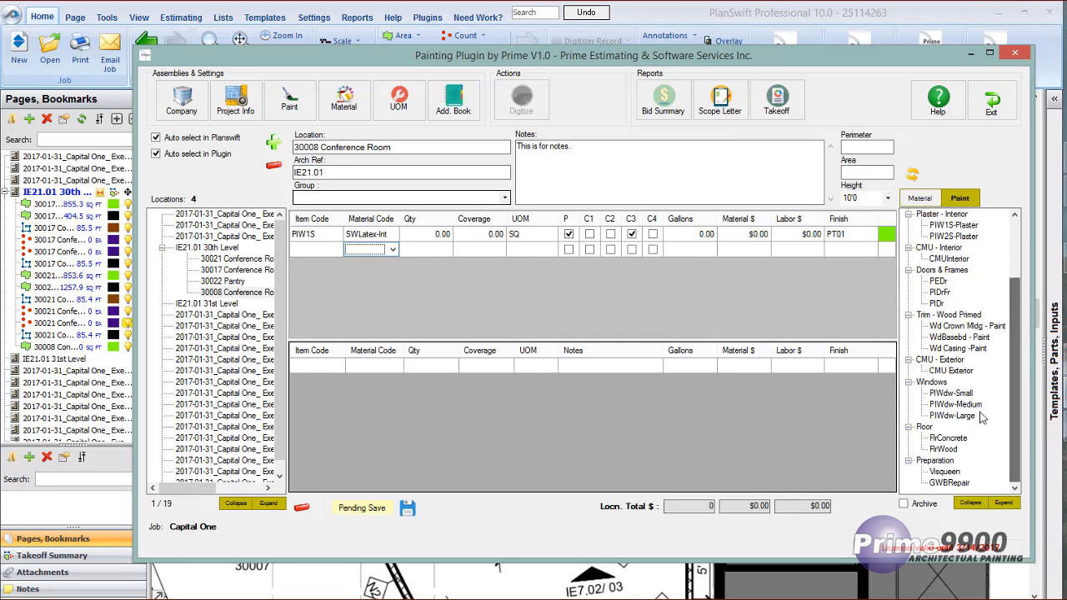
double_click(945, 450)
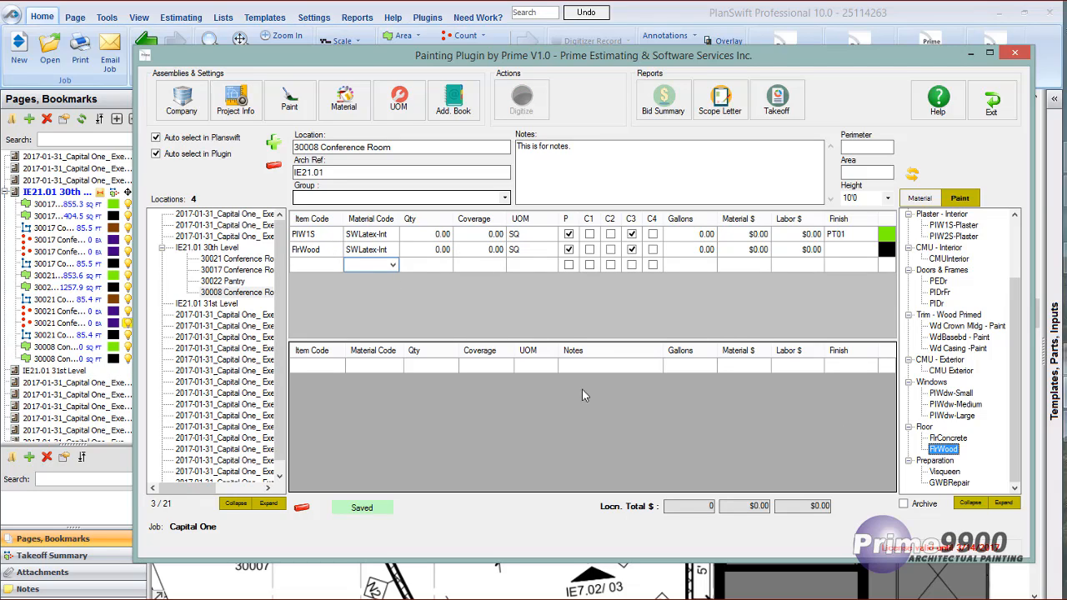
scroll(1019, 376, up, 2)
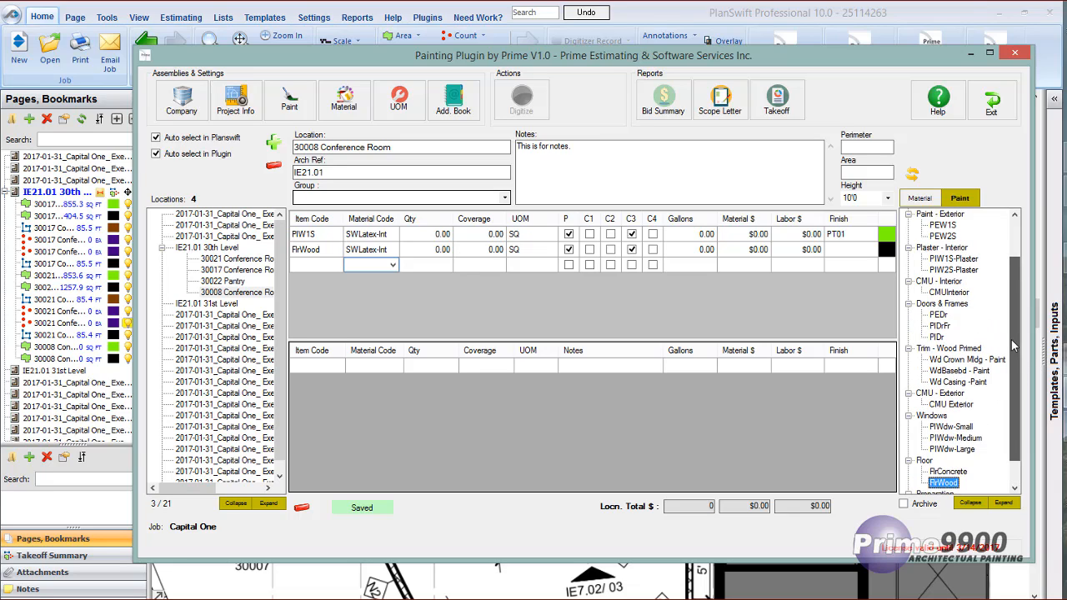
double_click(957, 374)
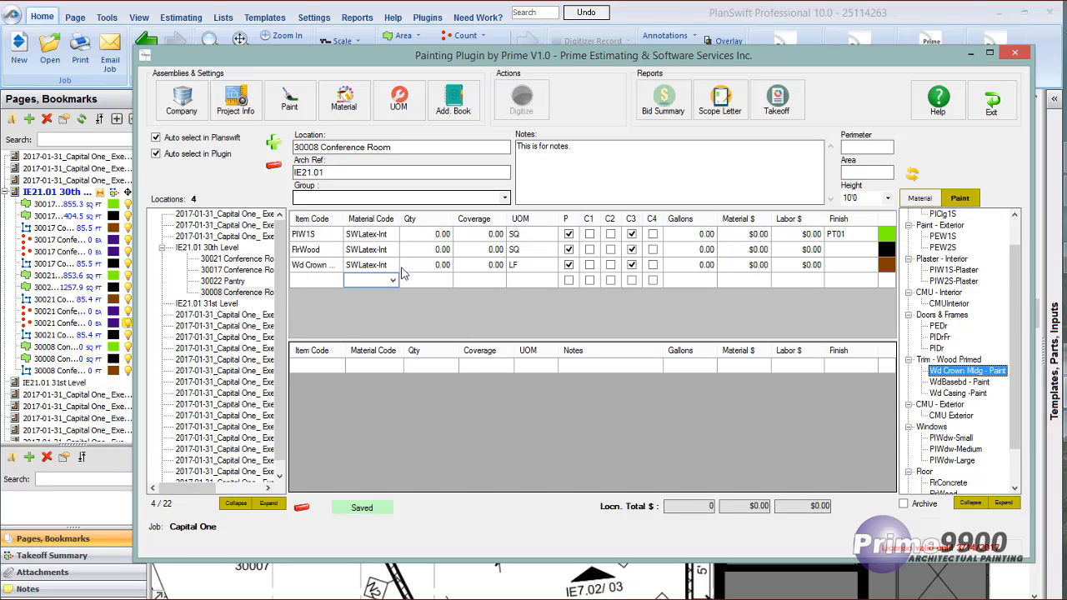
double_click(960, 382)
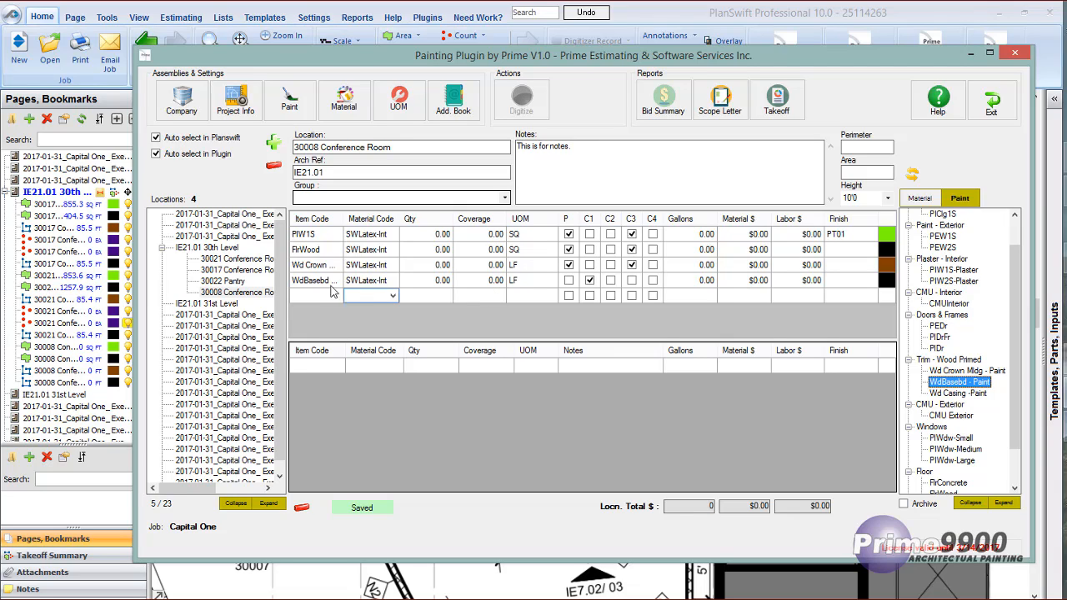
click(359, 280)
click(521, 98)
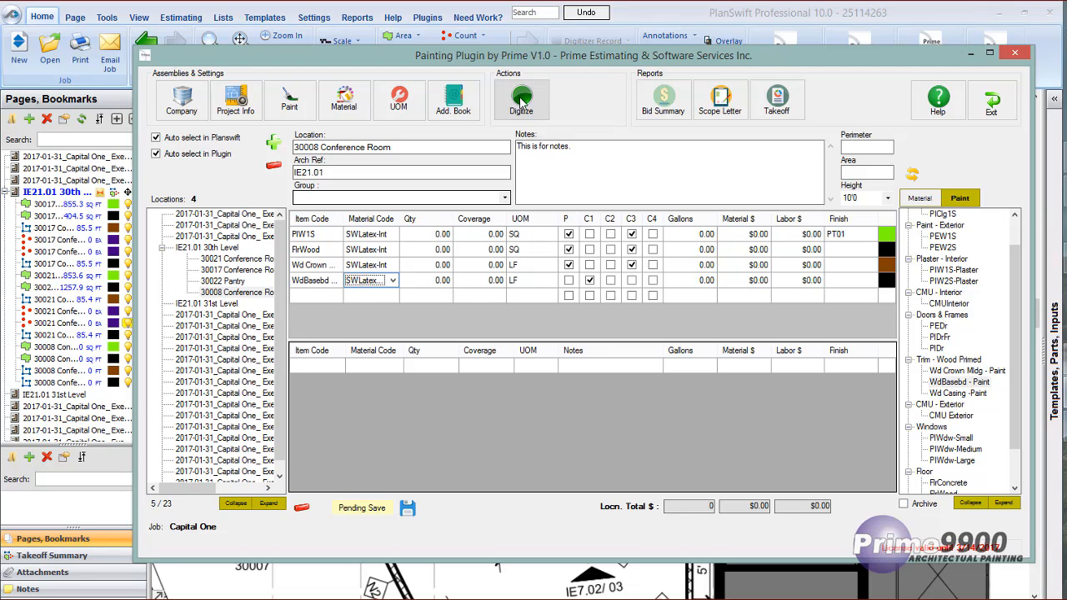
right_click(417, 281)
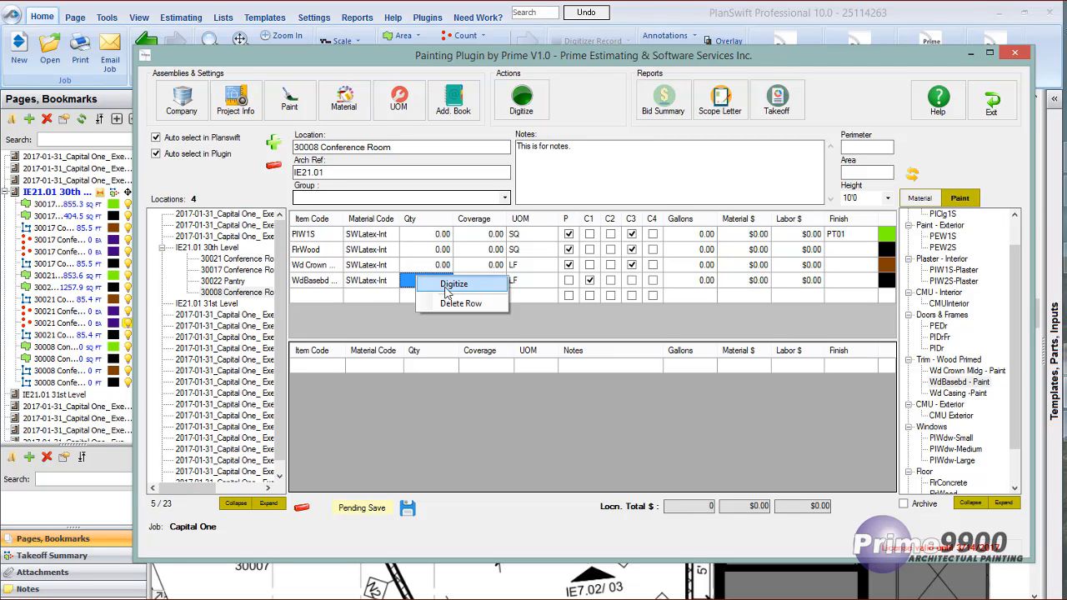
click(582, 324)
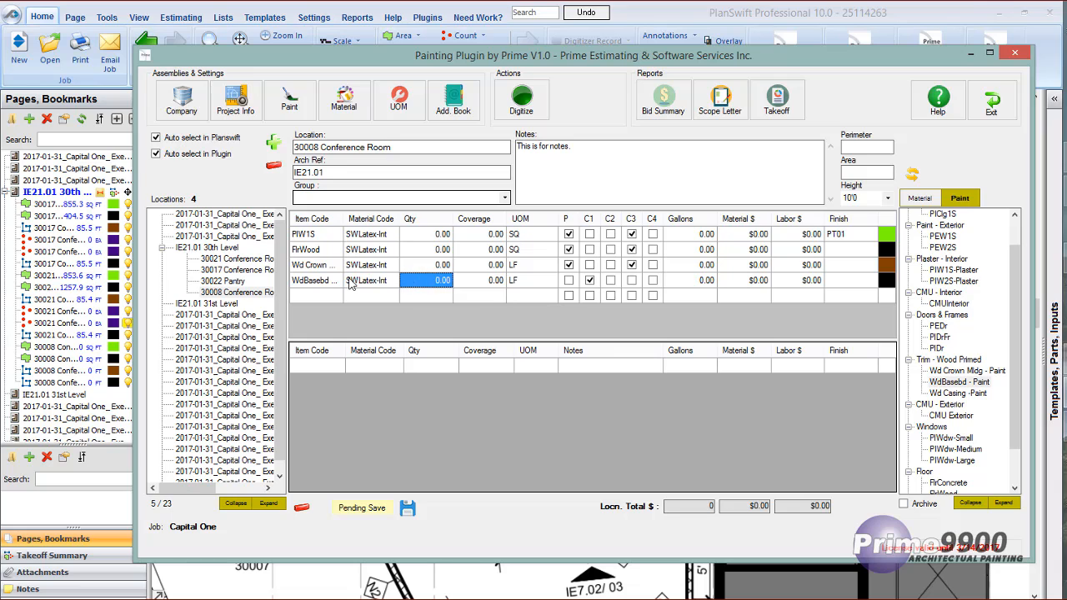
- Digitize the wood baseboard item by tracing the inside perimeter of Conference 30008, about 70.5 ft, and end the recording
click(354, 283)
click(523, 96)
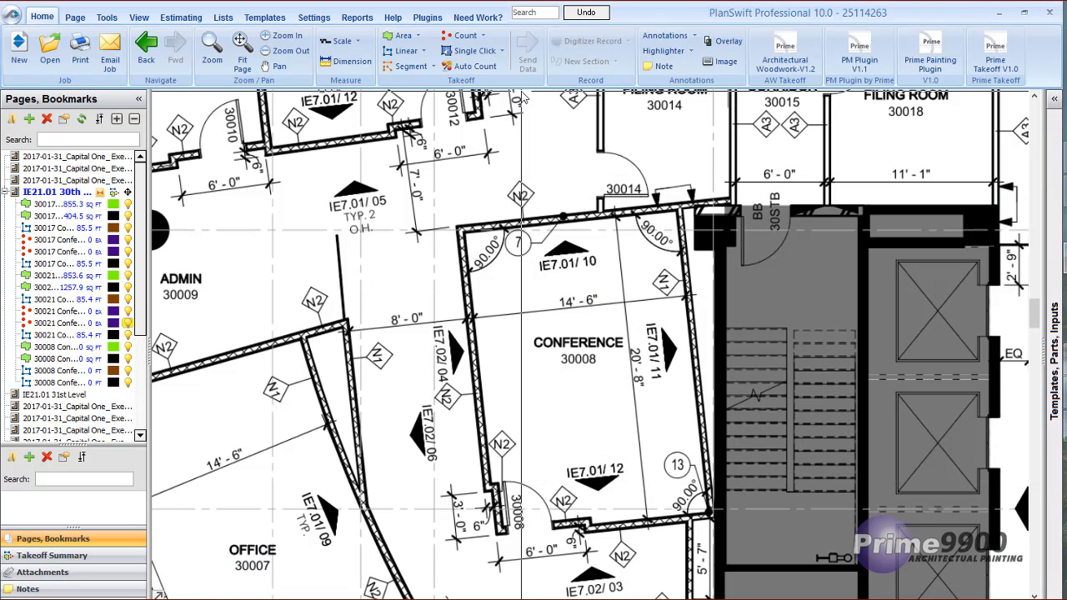
click(464, 232)
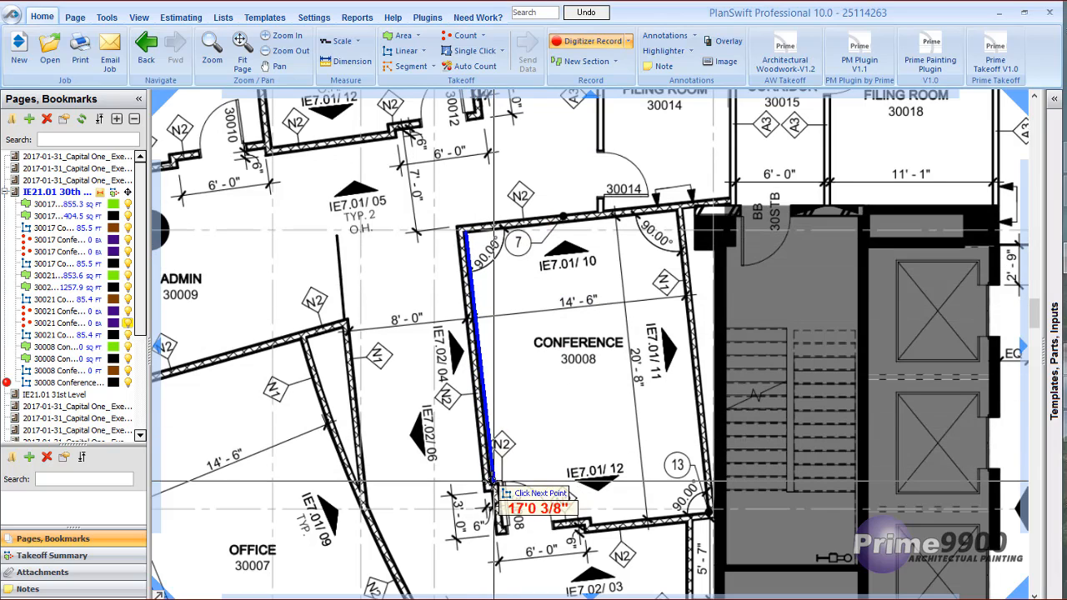
click(492, 484)
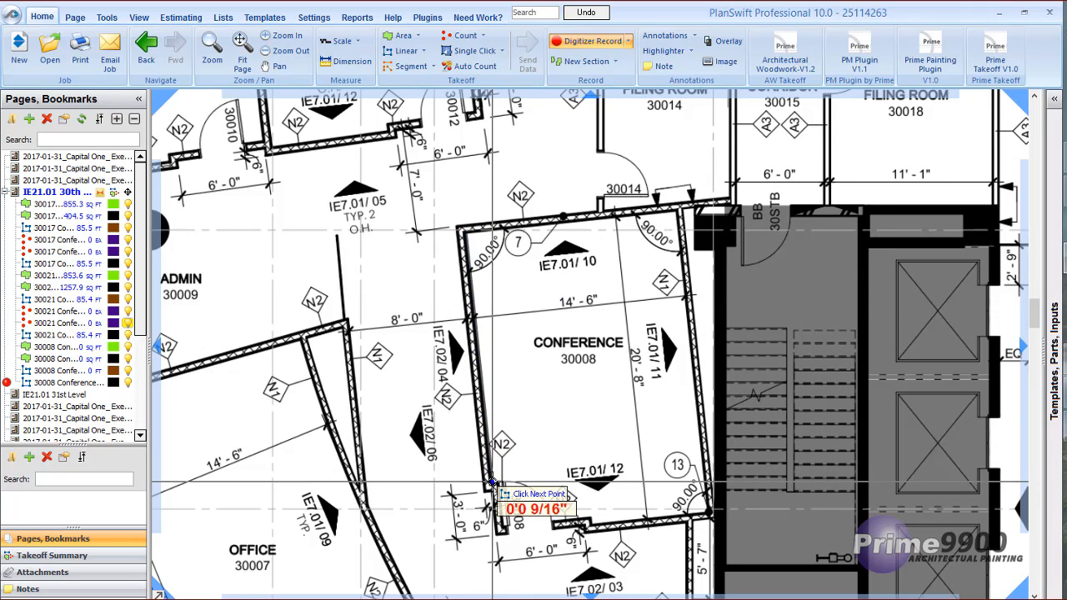
click(505, 526)
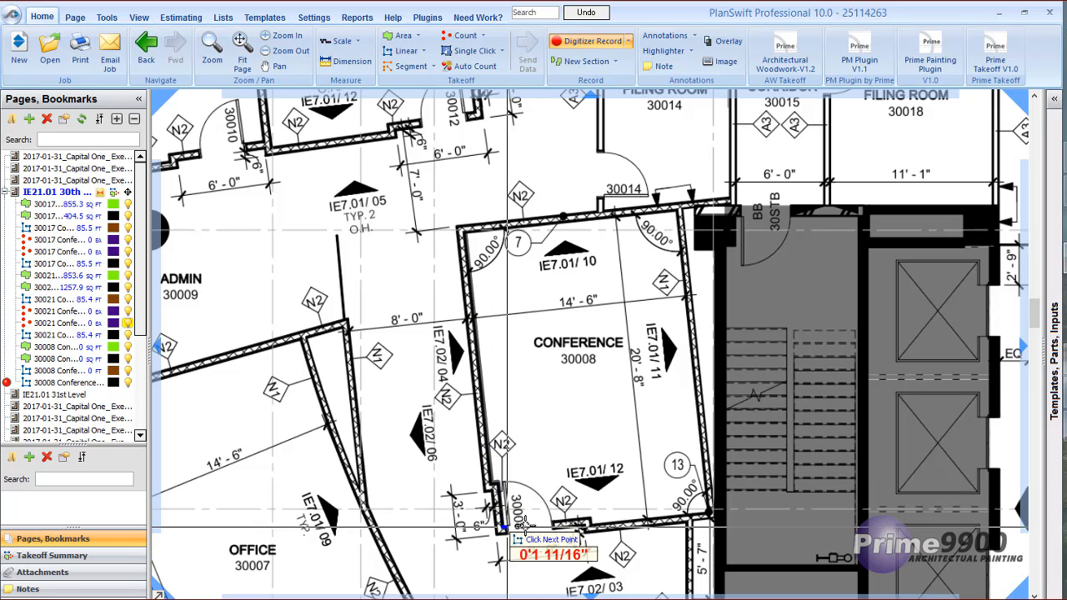
click(589, 526)
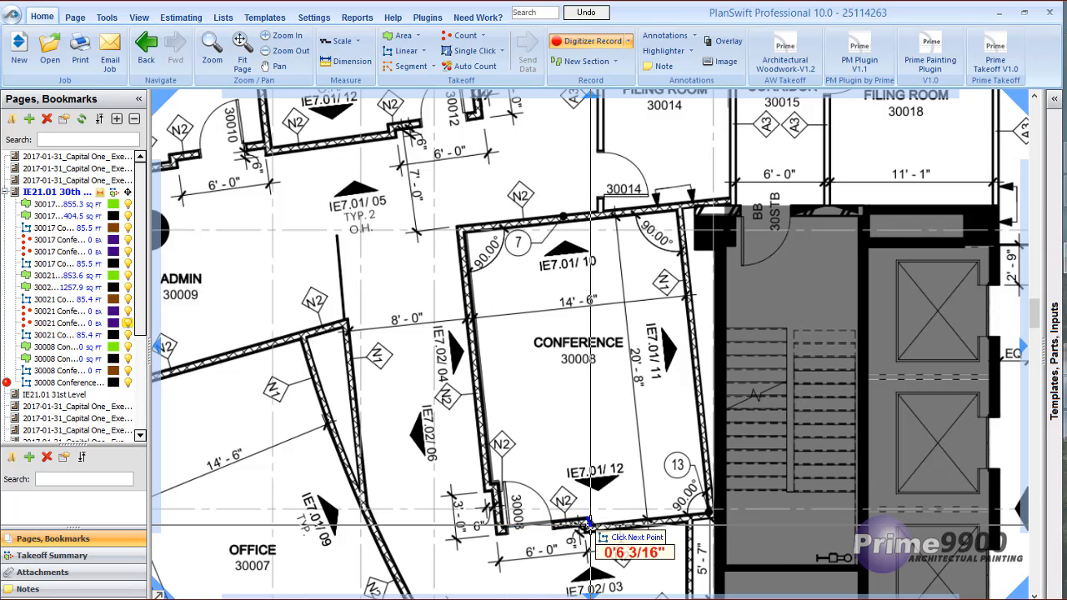
click(711, 514)
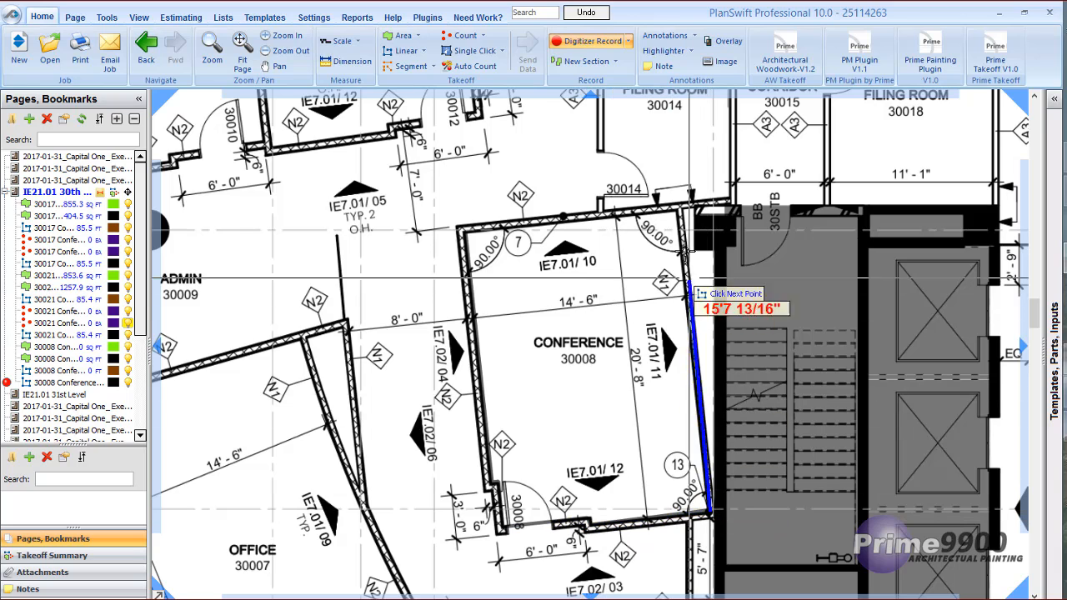
click(676, 209)
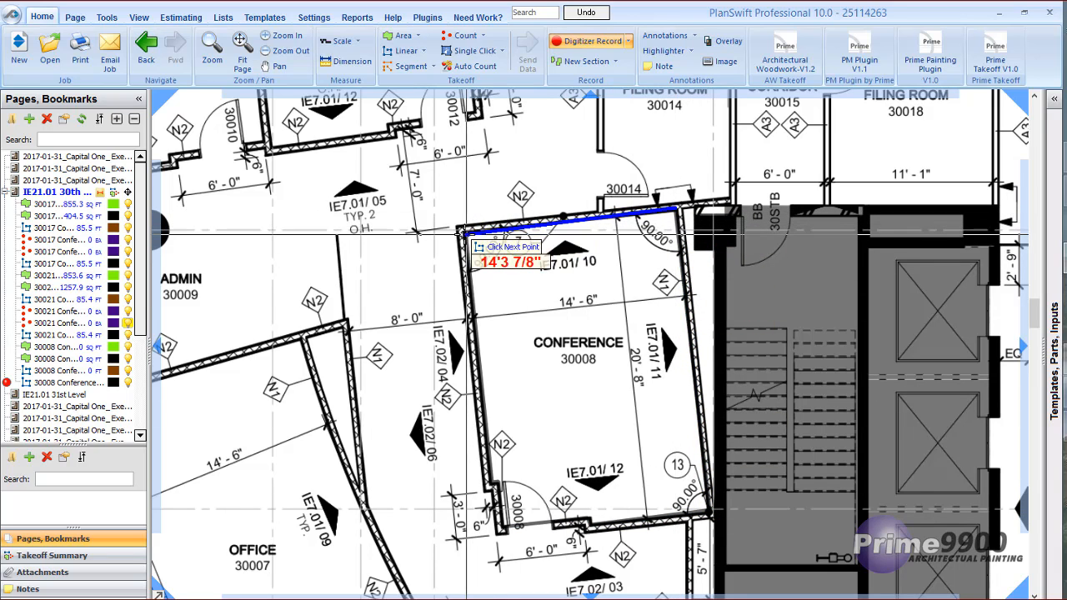
click(462, 232)
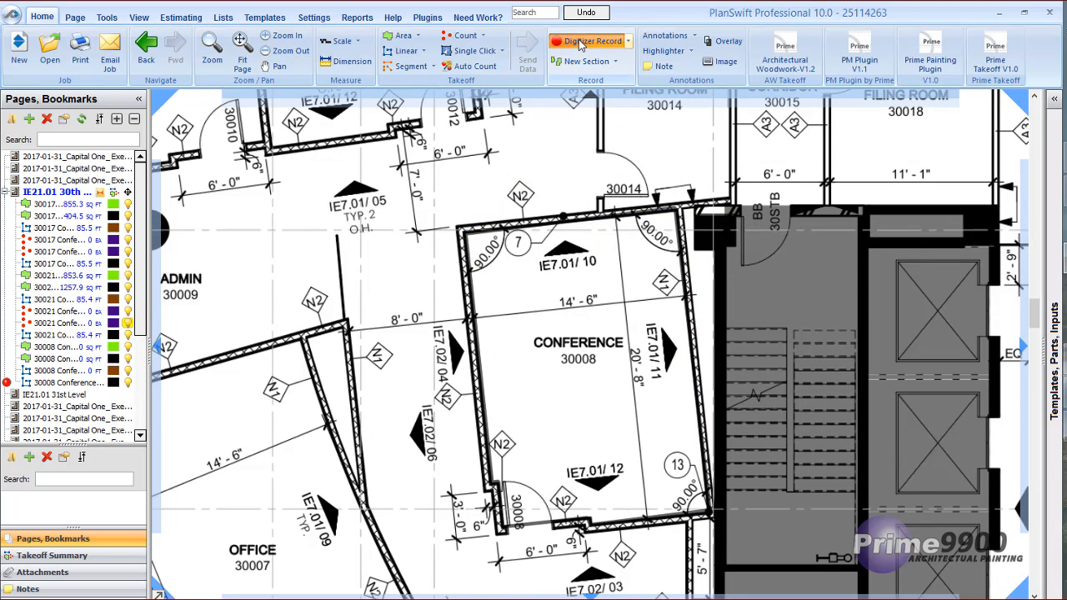
click(581, 43)
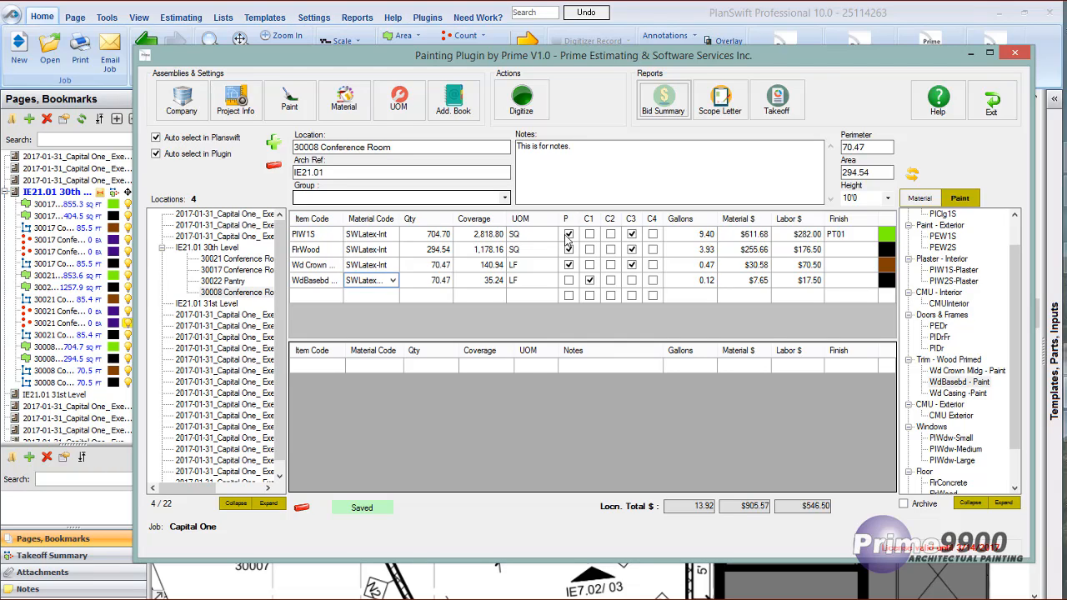
- Switch the PIW1S item's coat option to C2 to compare its costs, and restore it to C3
click(631, 250)
click(611, 235)
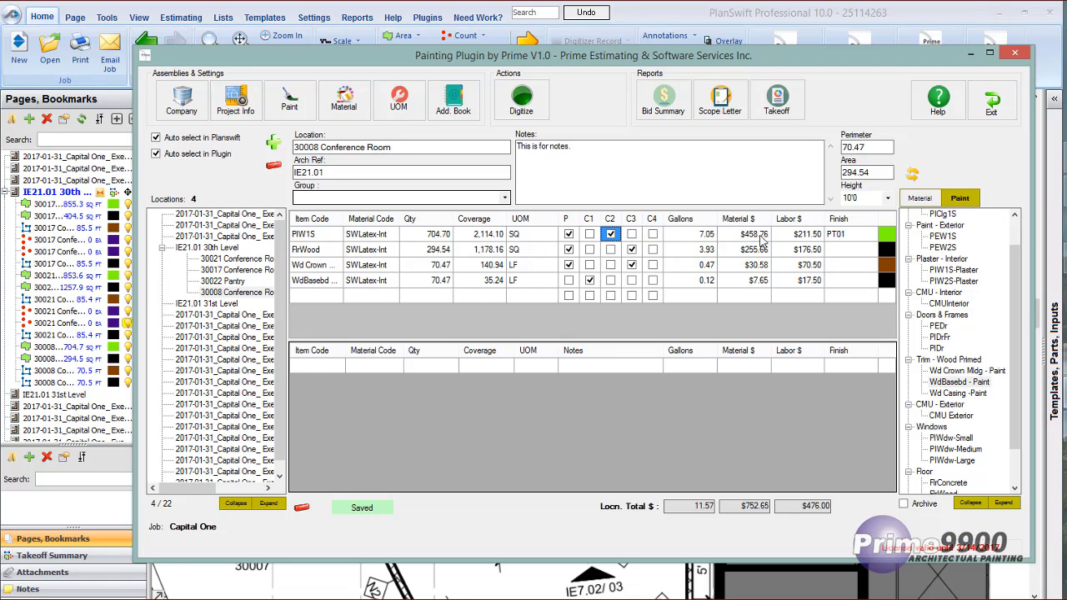
click(632, 235)
click(633, 236)
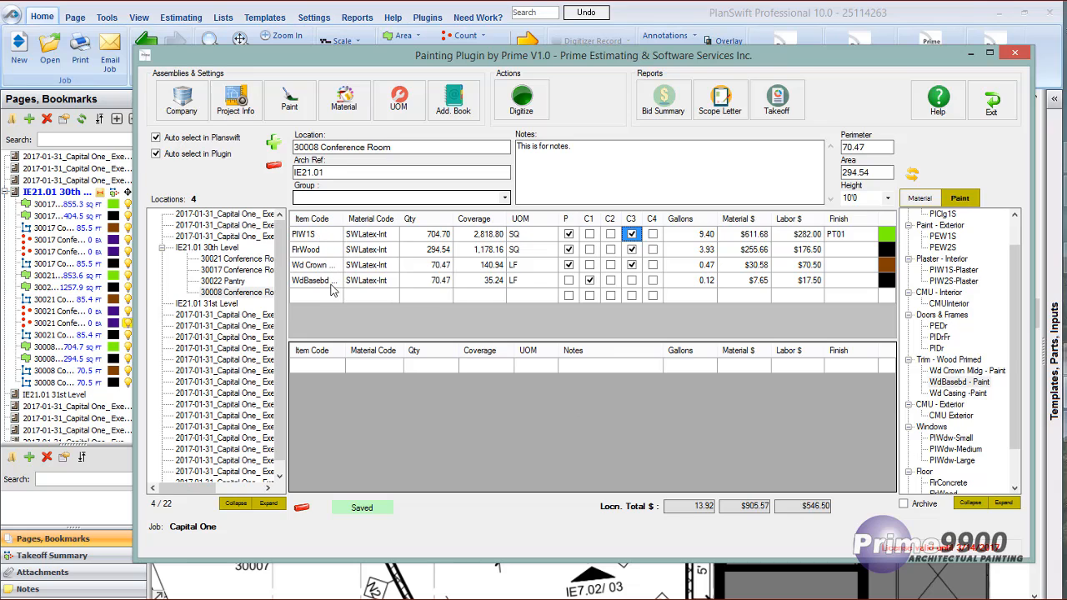
- Add the PIDr door item to the conference room's count items with material SWAlkyd-Int and finish PT10
click(970, 53)
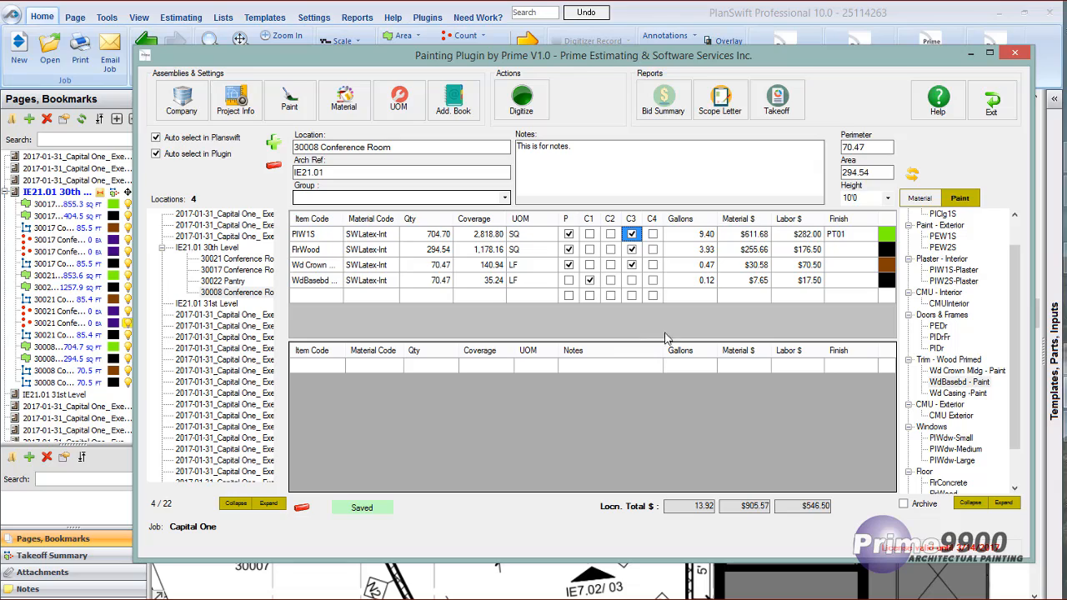
click(337, 368)
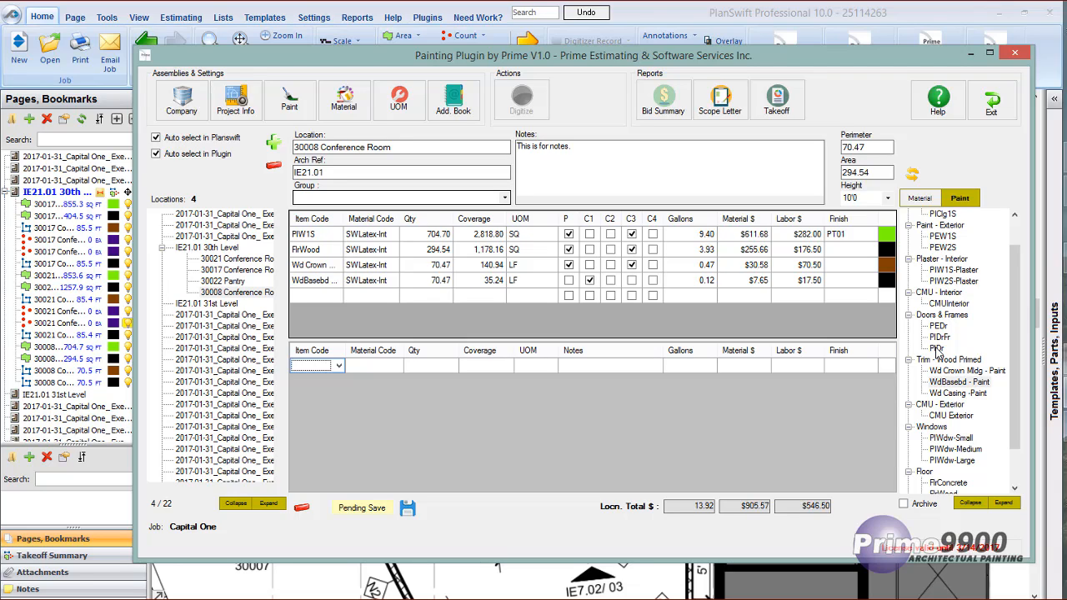
drag(938, 350, 304, 365)
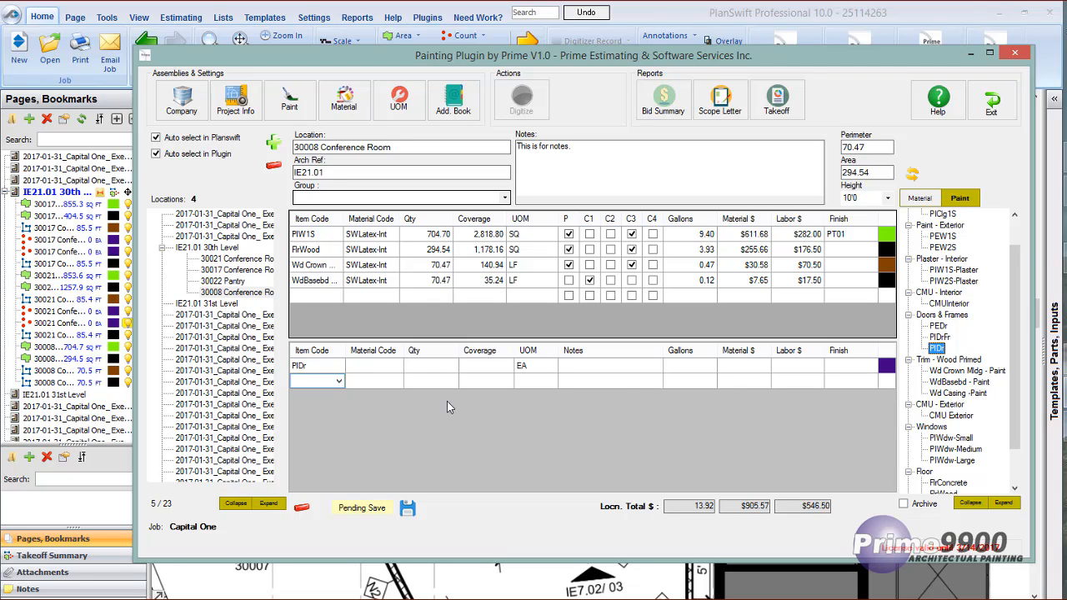
click(388, 366)
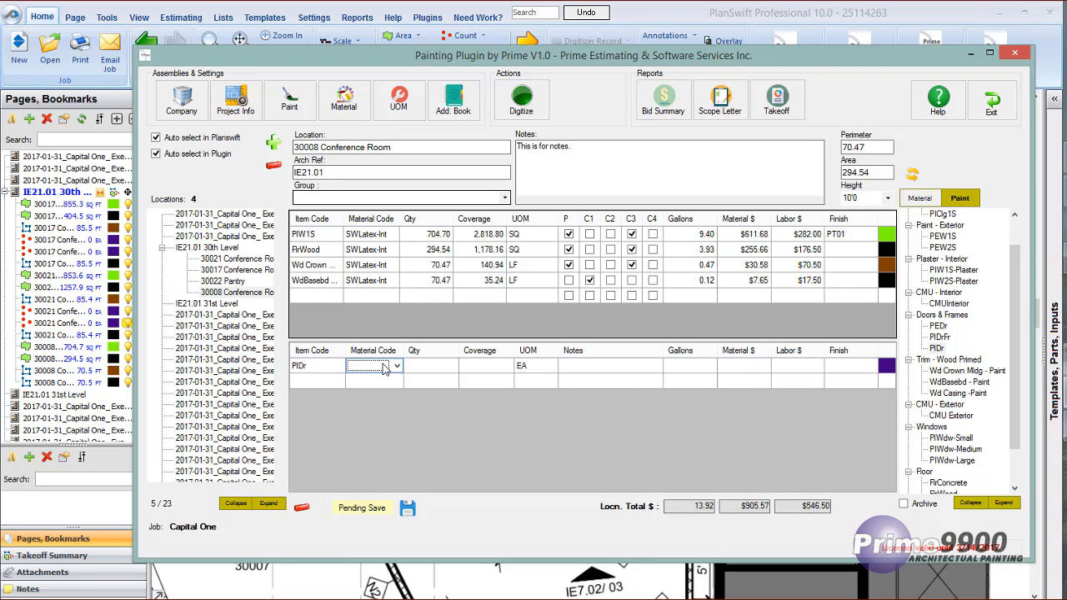
click(399, 367)
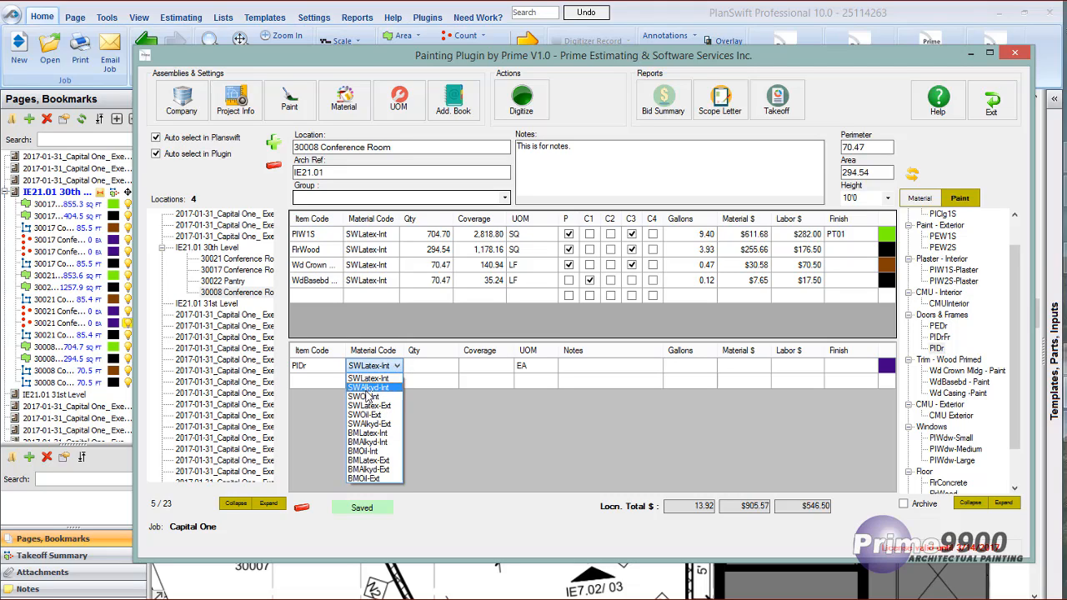
click(367, 387)
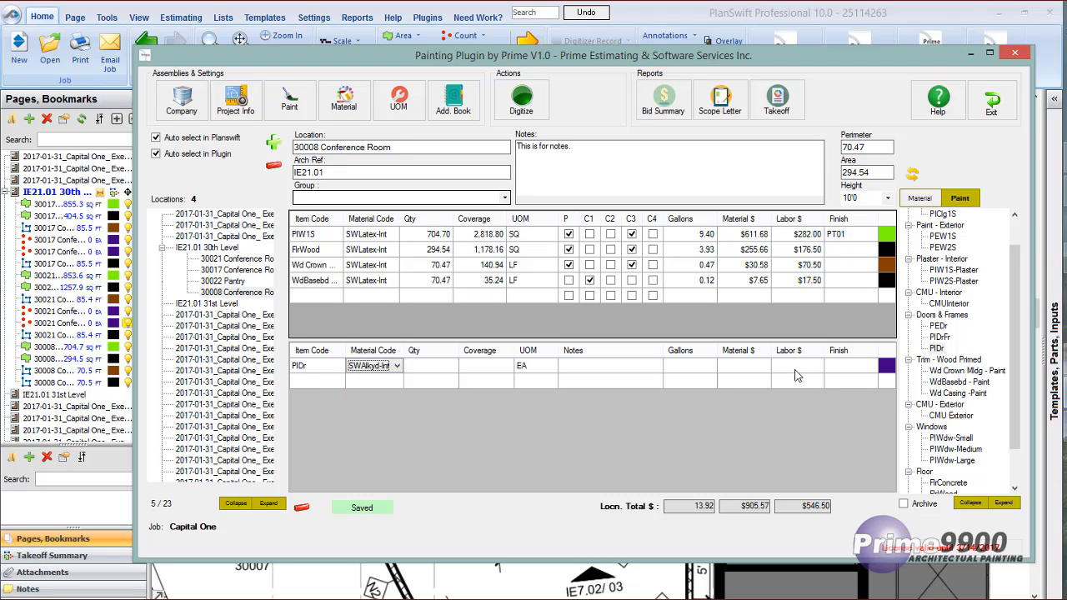
click(837, 367)
text(PT10)
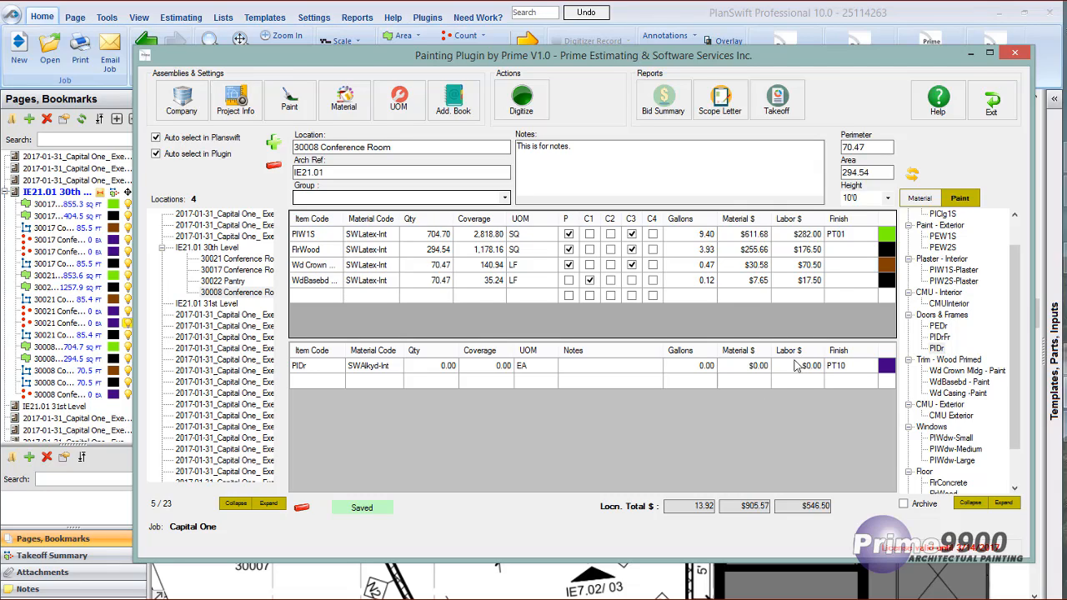
- Set the finishes to PT02 for FlrWood, PT03 for the wood crown molding and PT04 for the wood baseboard
click(846, 254)
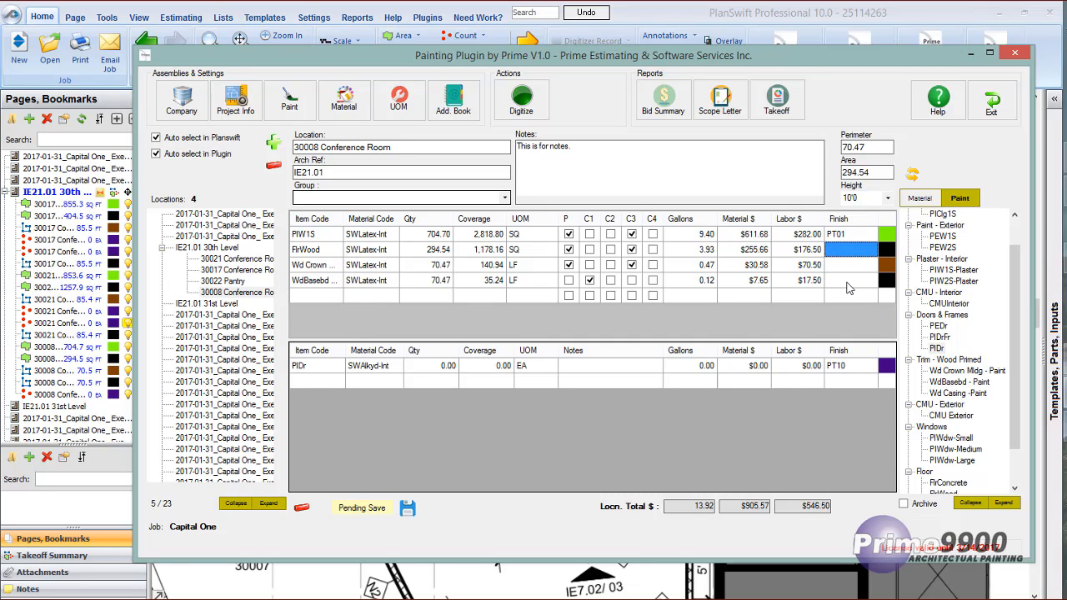
text(PT)
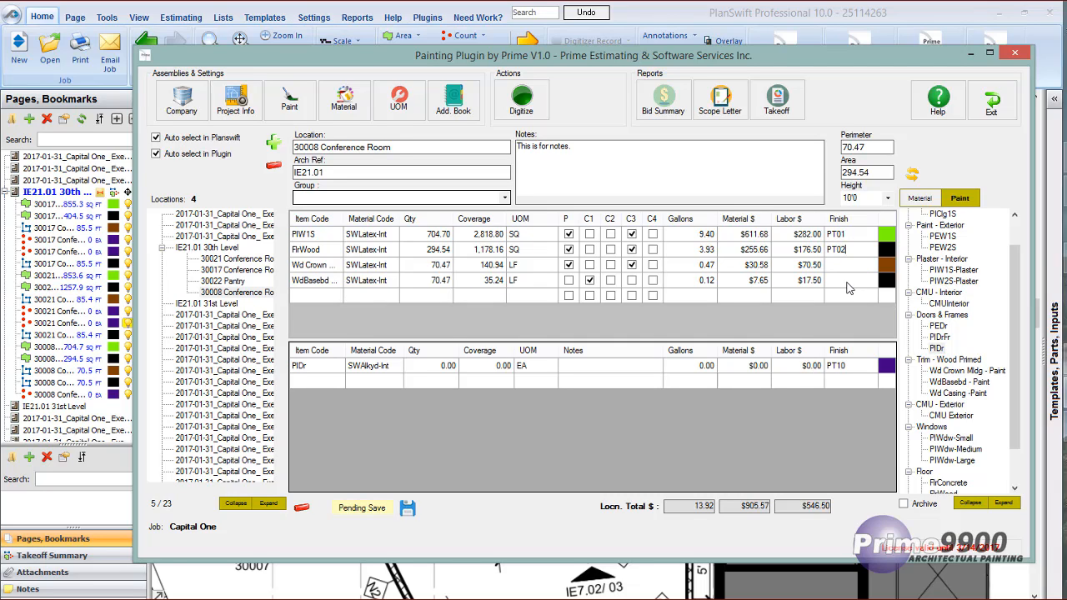
text(02)
key(Return)
text(PT03)
key(Return)
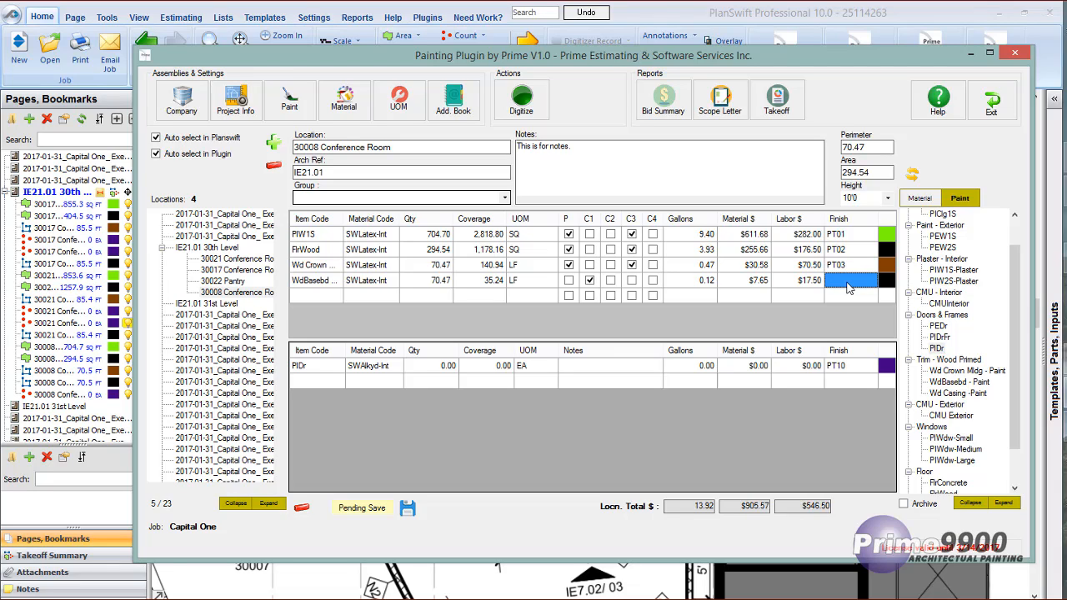
text(PT04)
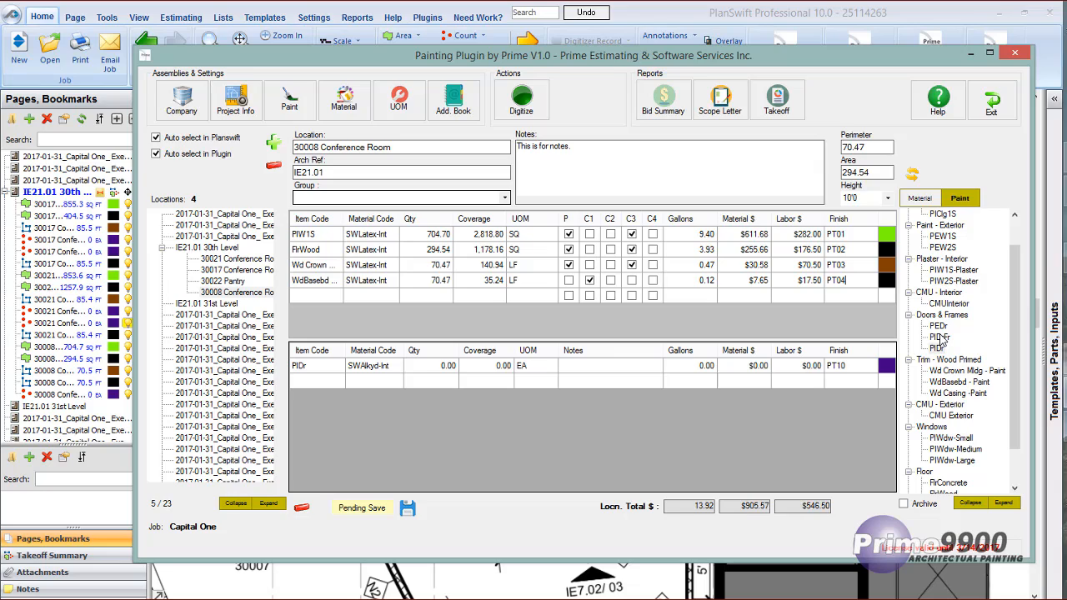
- Add the PIDrFr door frame item to the count items with material BMLatex-Int and finish PT11
click(322, 389)
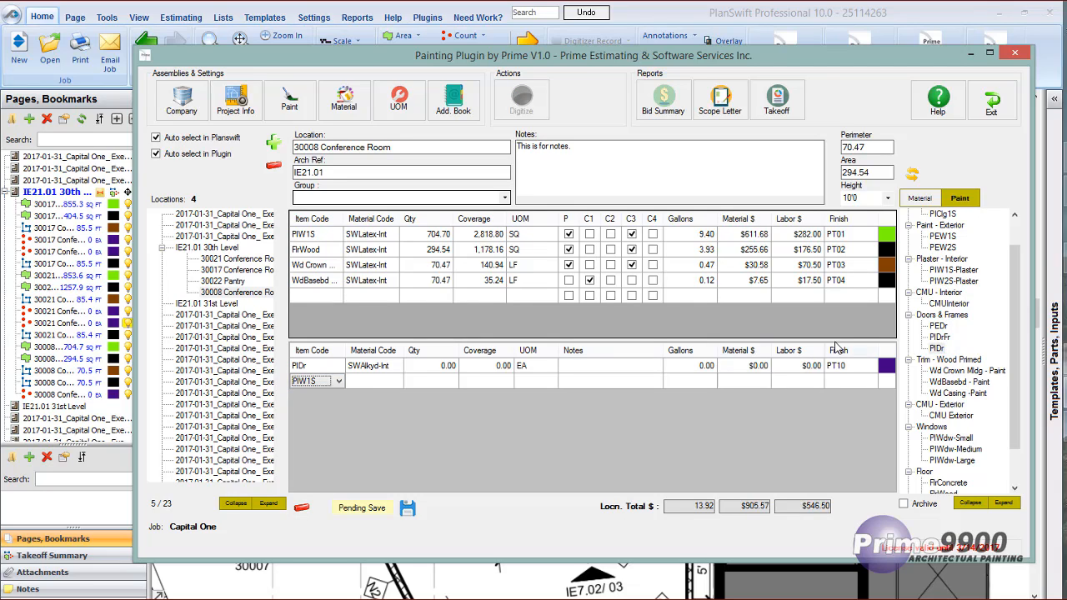
click(940, 337)
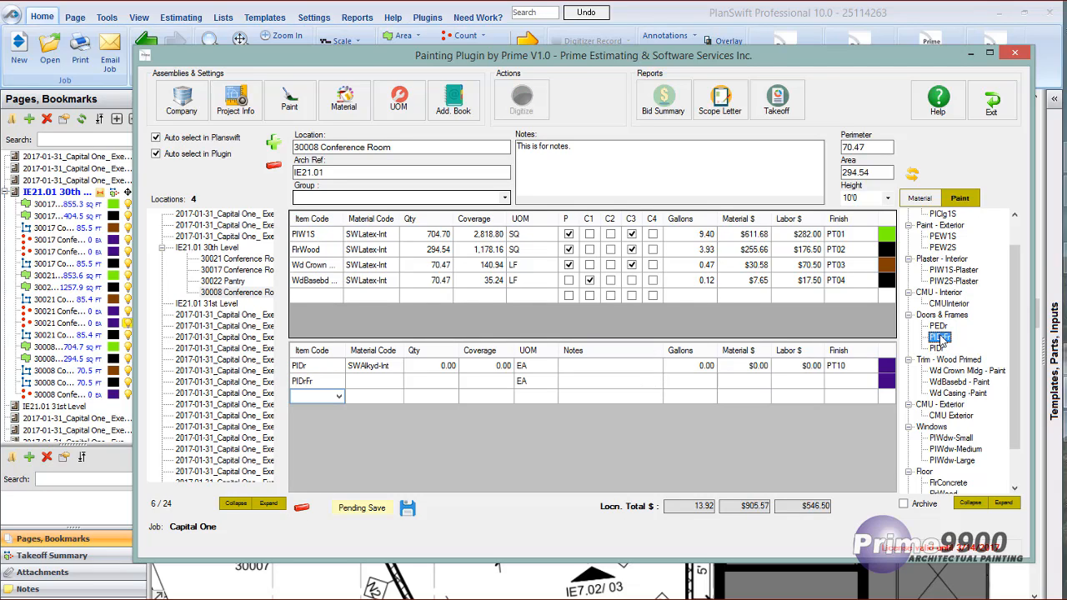
click(382, 387)
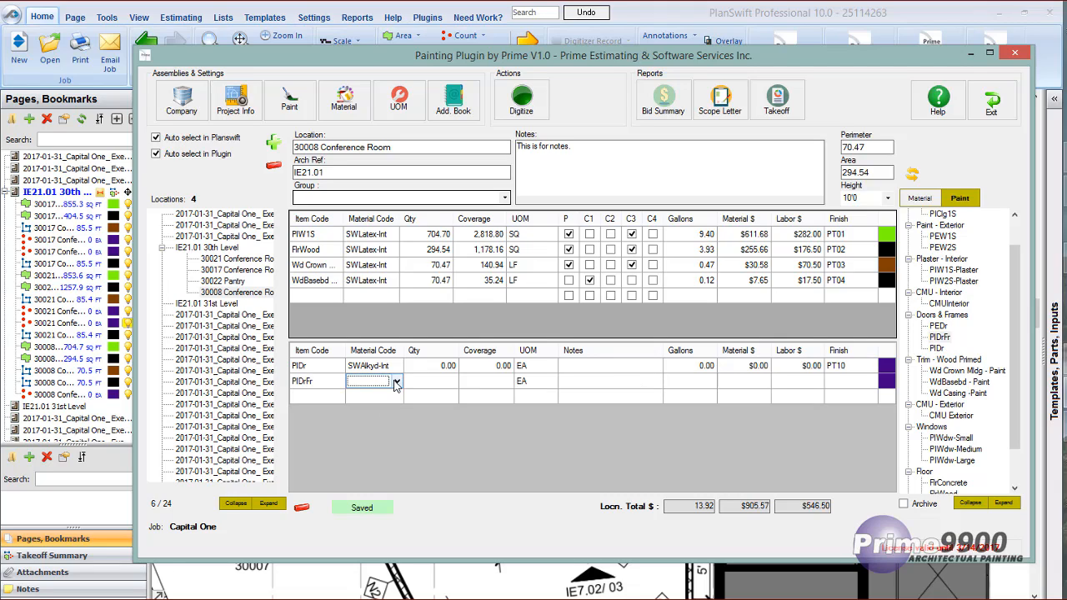
click(397, 383)
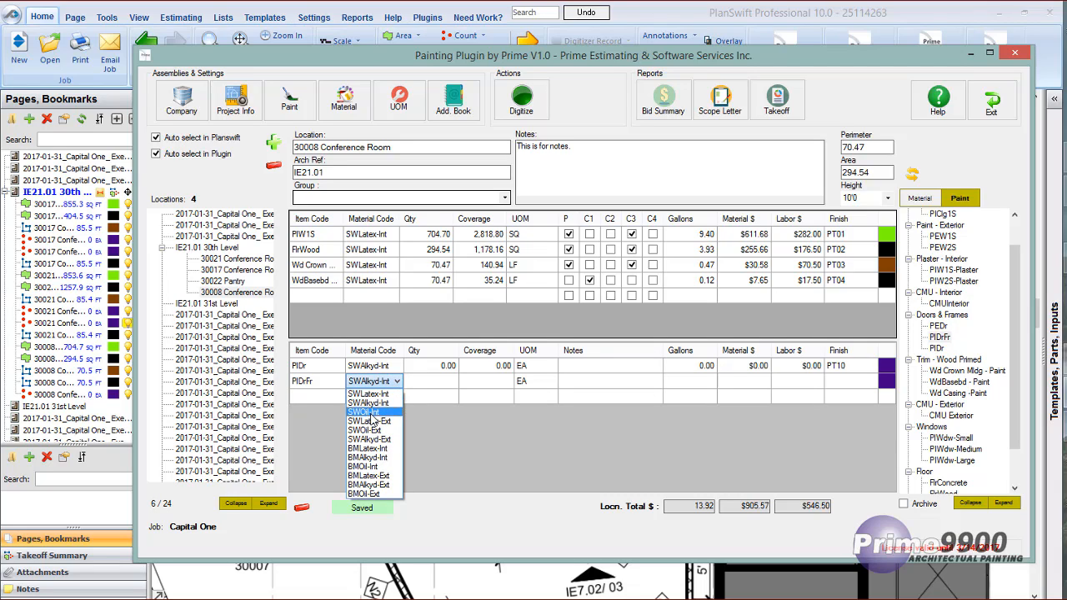
click(368, 448)
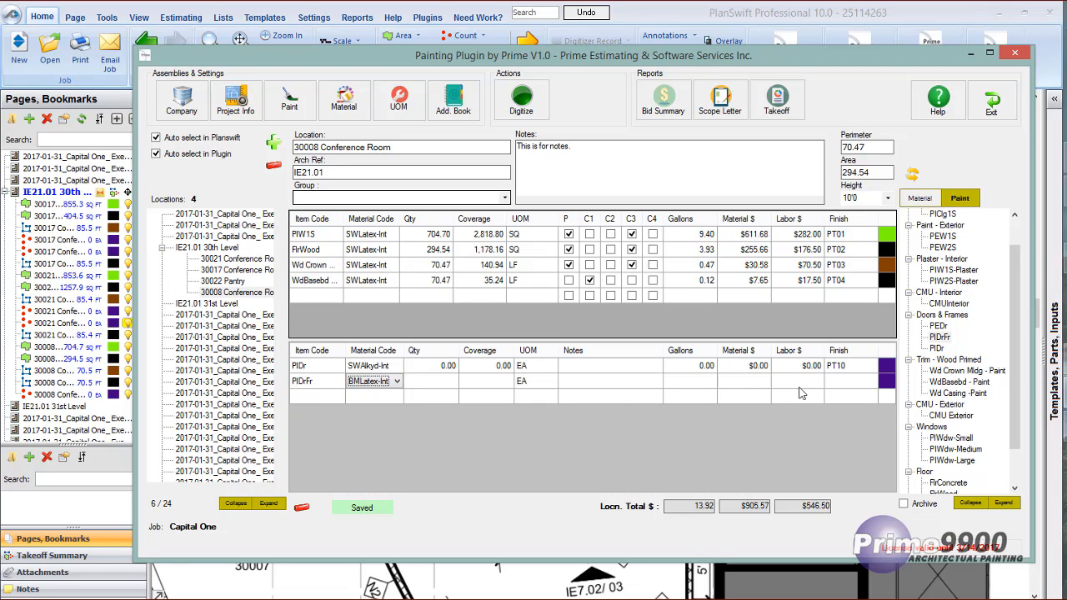
click(844, 382)
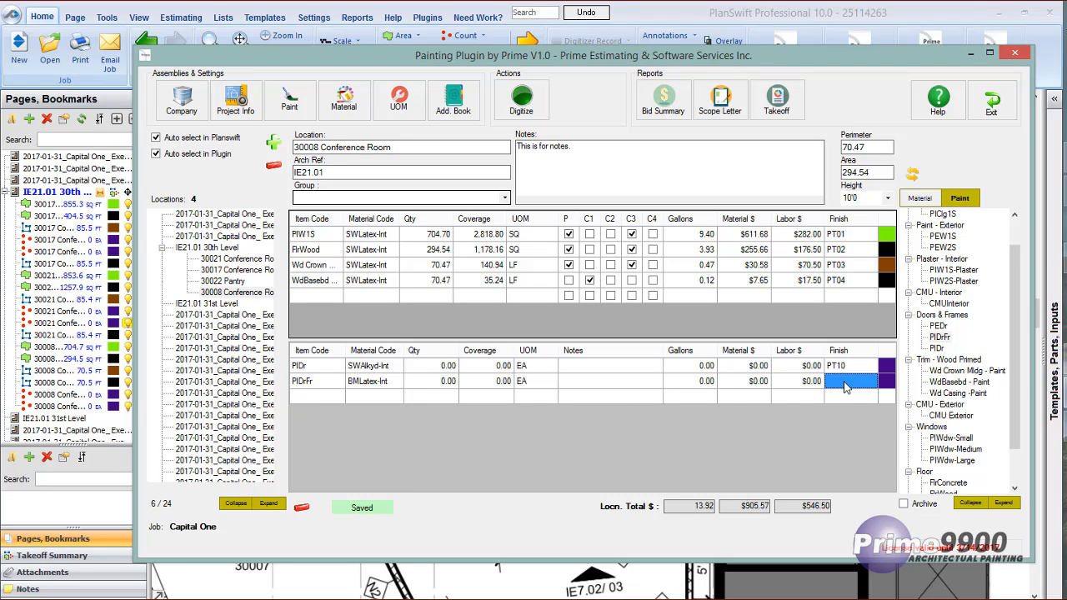
text(PT11)
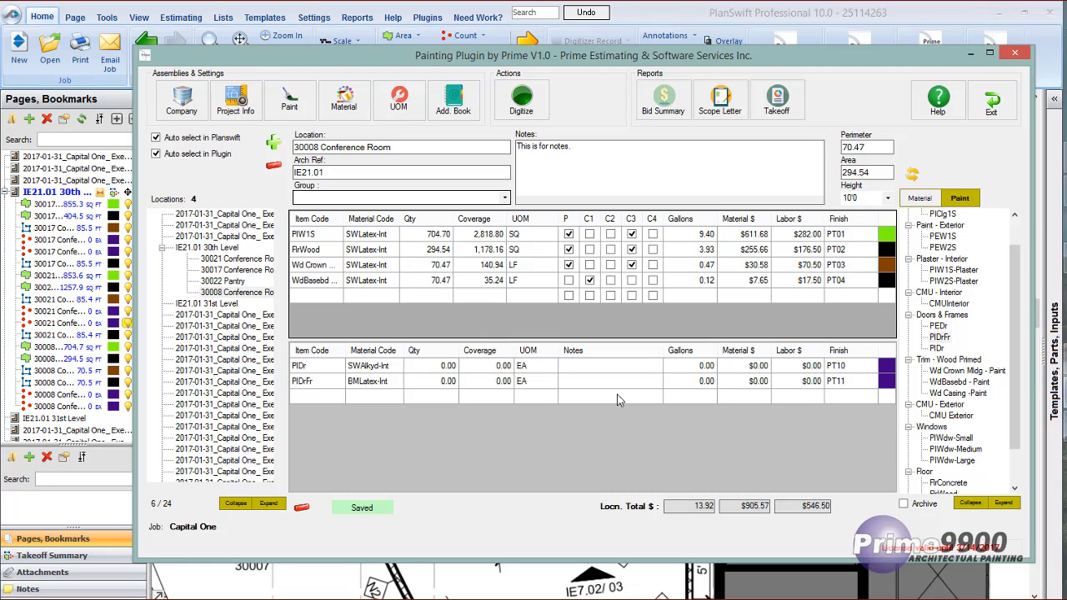
- Digitize the PIDr item by placing one count point at the hinge side of the Conference 30008 doorway, and end the recording
click(433, 372)
right_click(433, 370)
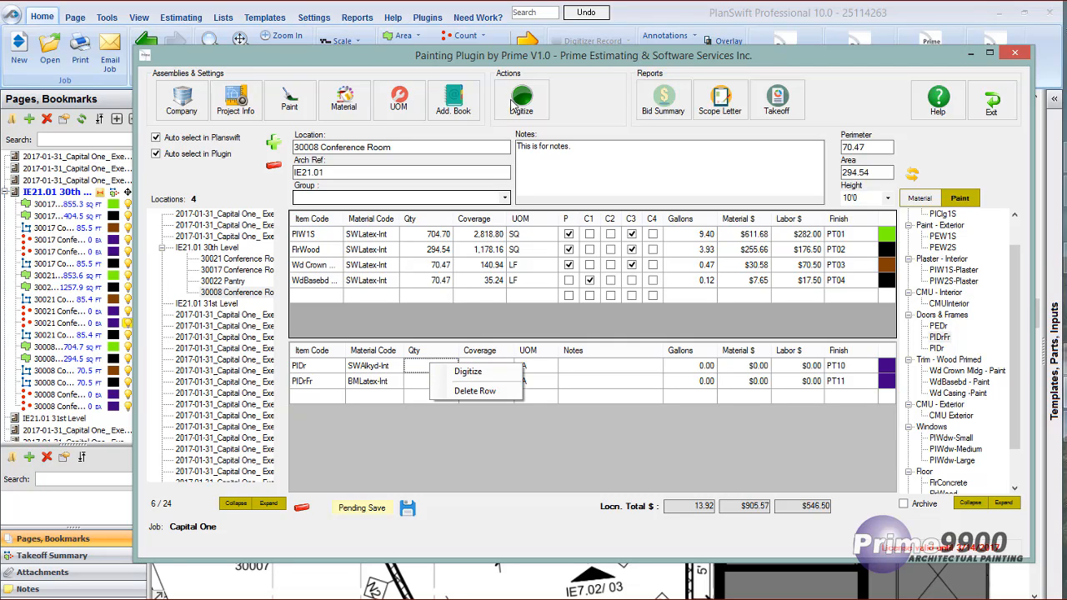
click(465, 373)
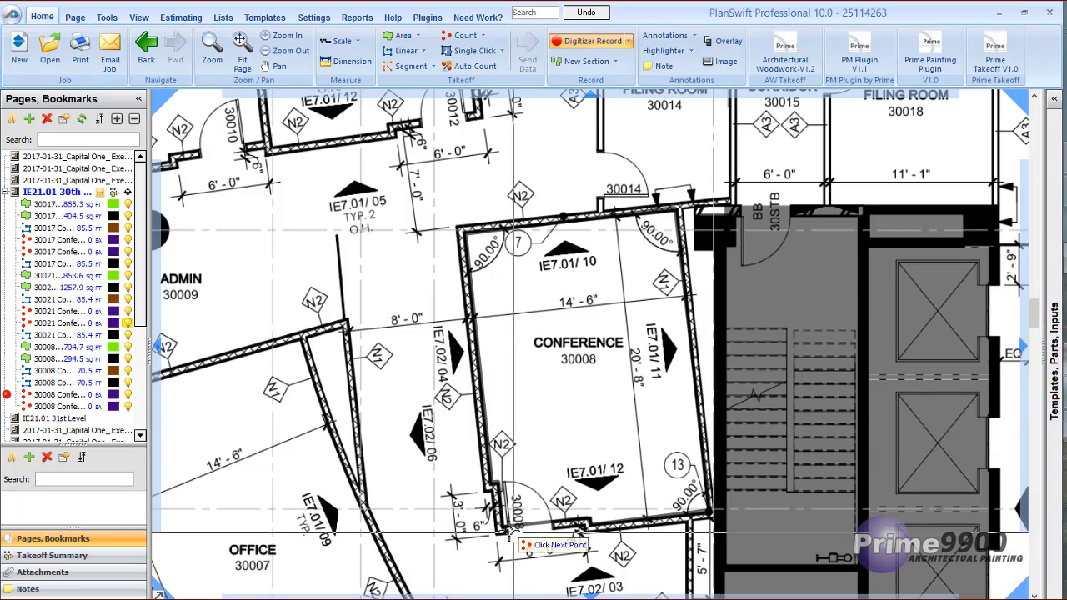
click(512, 534)
scroll(512, 334, up, 1)
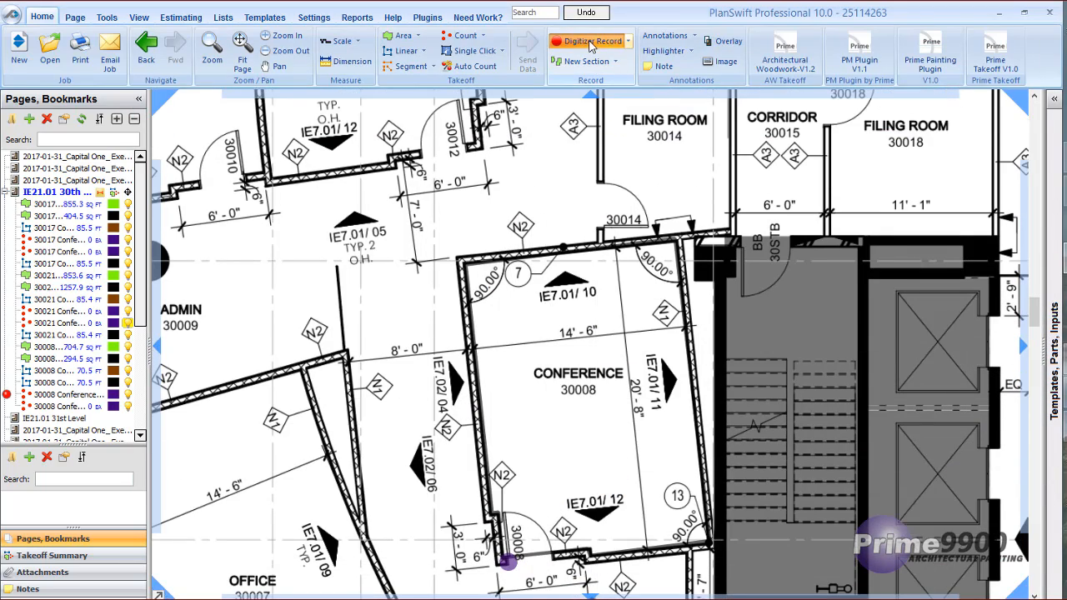
click(588, 42)
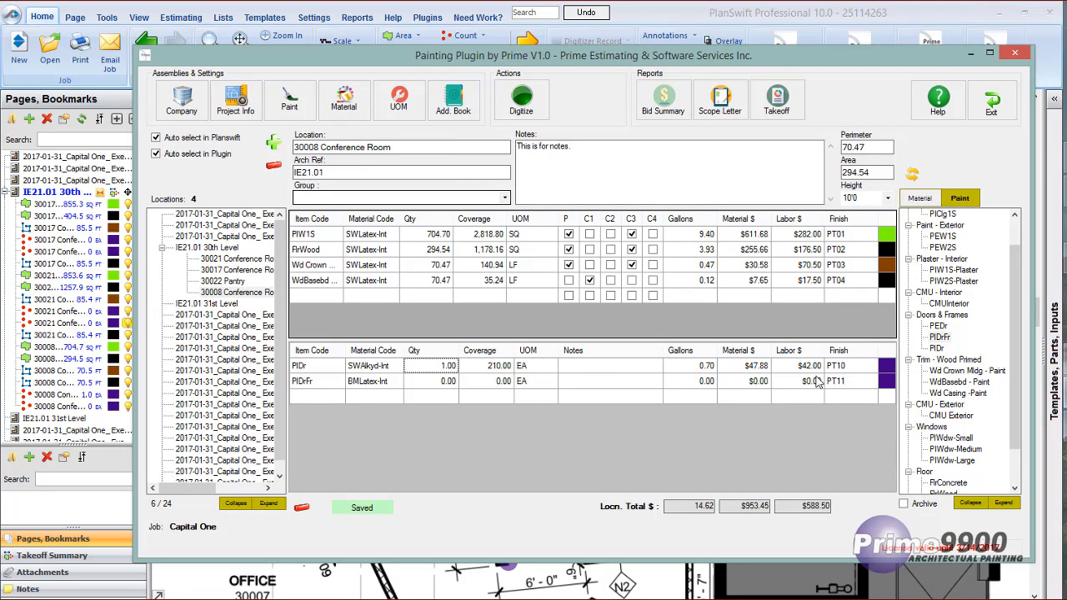
- Digitize the PIDrFr item by placing one count point at the opposite side of the Conference 30008 doorway, and end the recording
click(436, 382)
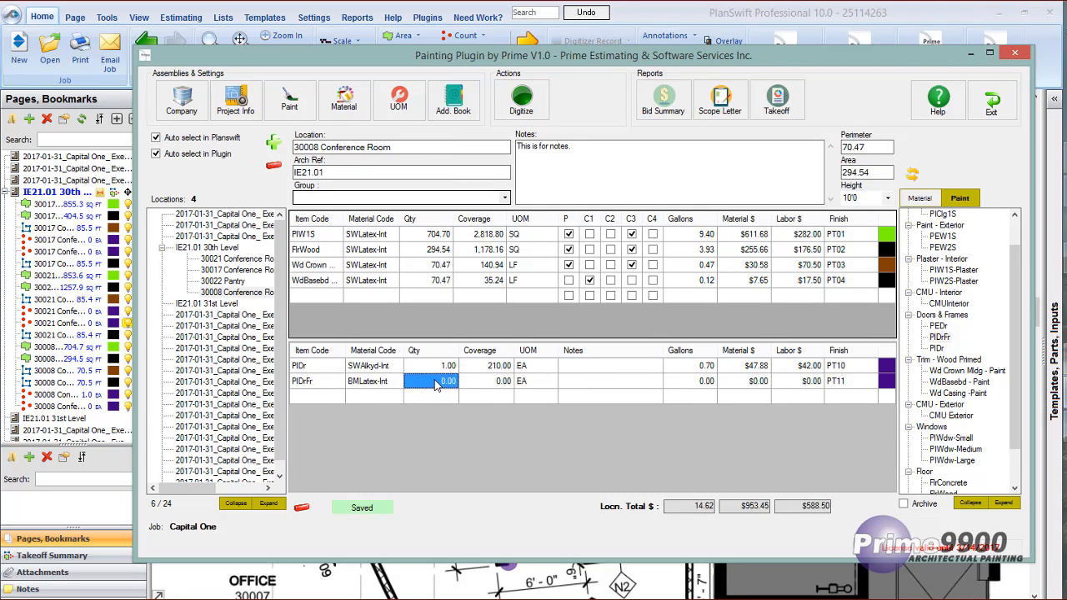
right_click(436, 383)
click(472, 389)
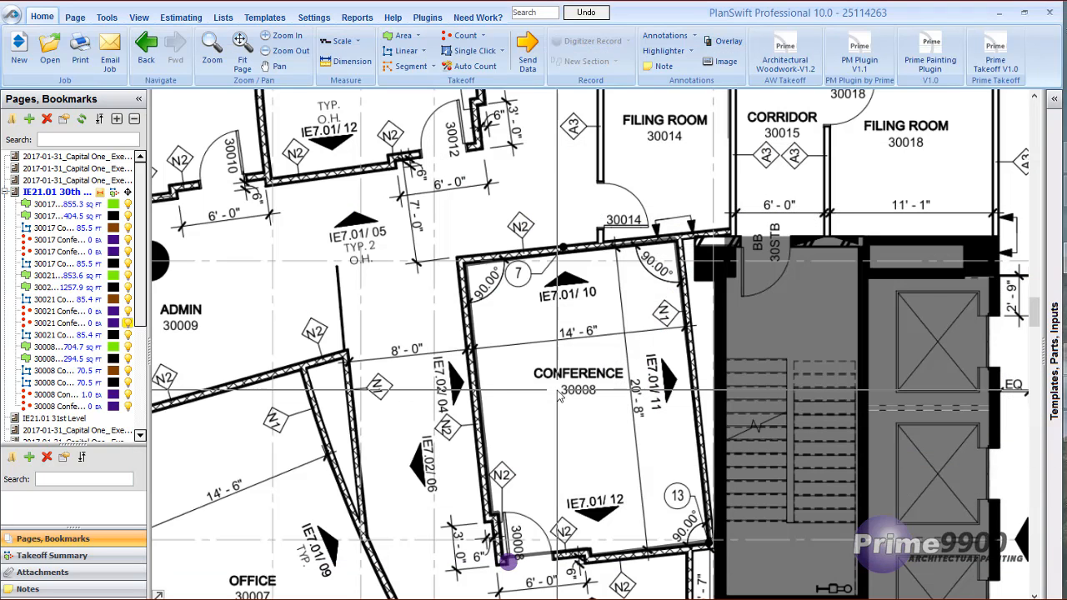
click(547, 557)
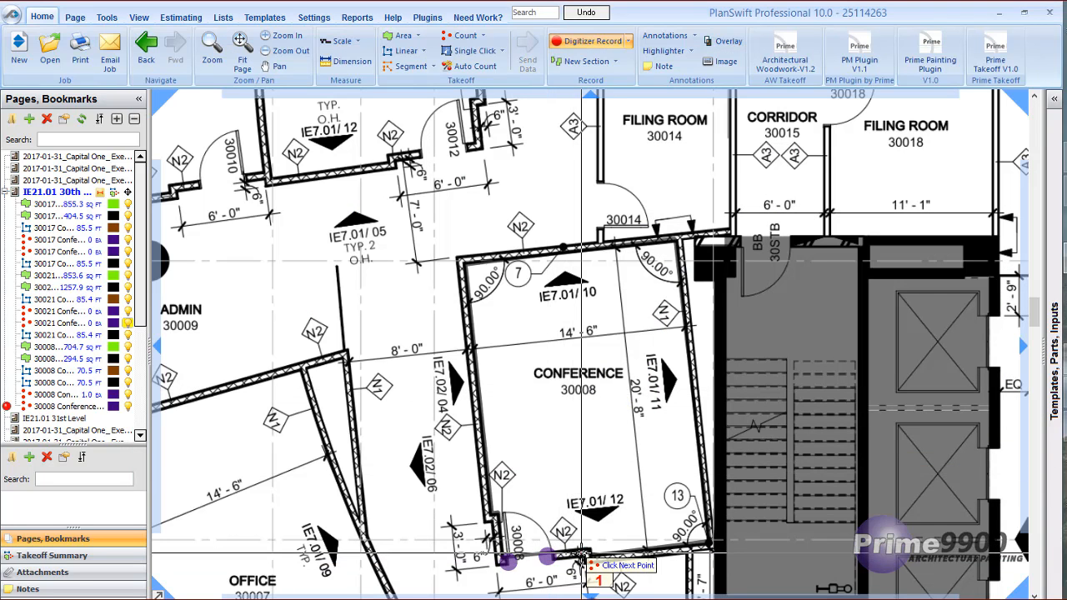
click(588, 41)
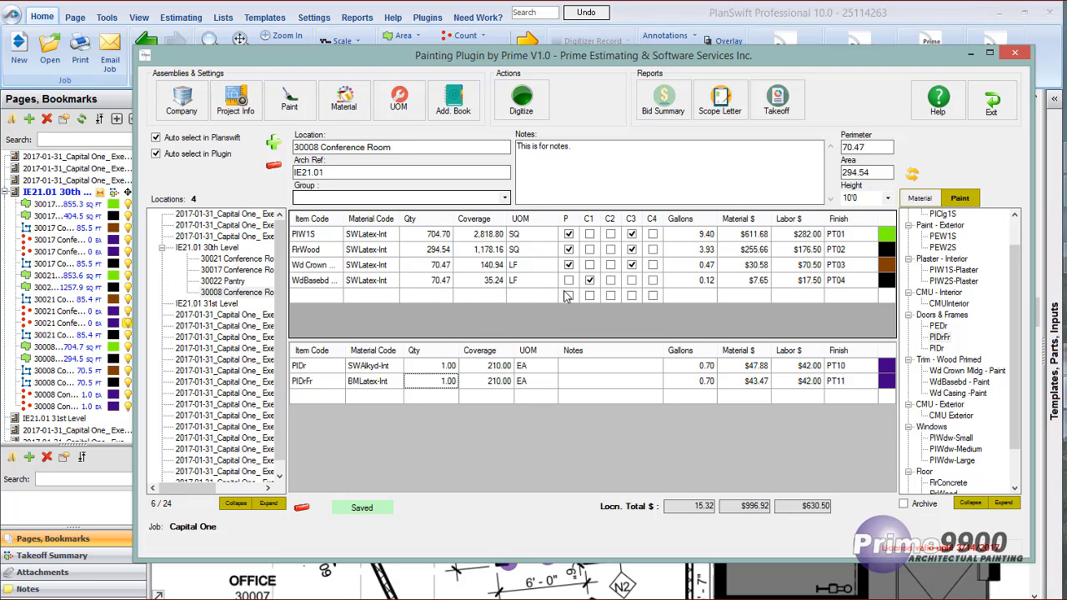
- Add the CMUInterior item with material SWLatex-Int to the conference room and refresh the location's values
click(377, 297)
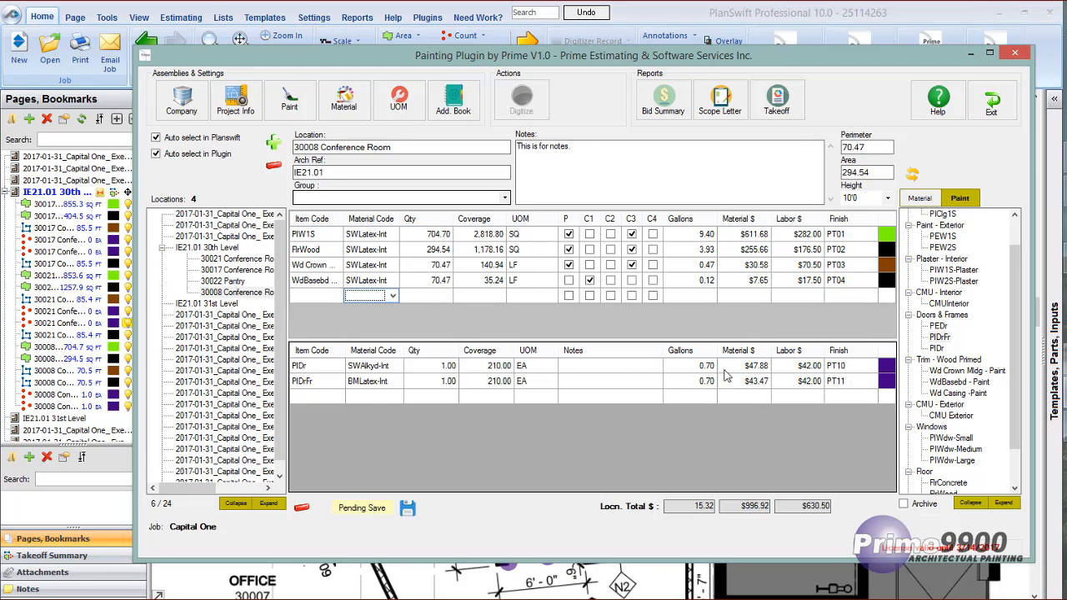
double_click(946, 306)
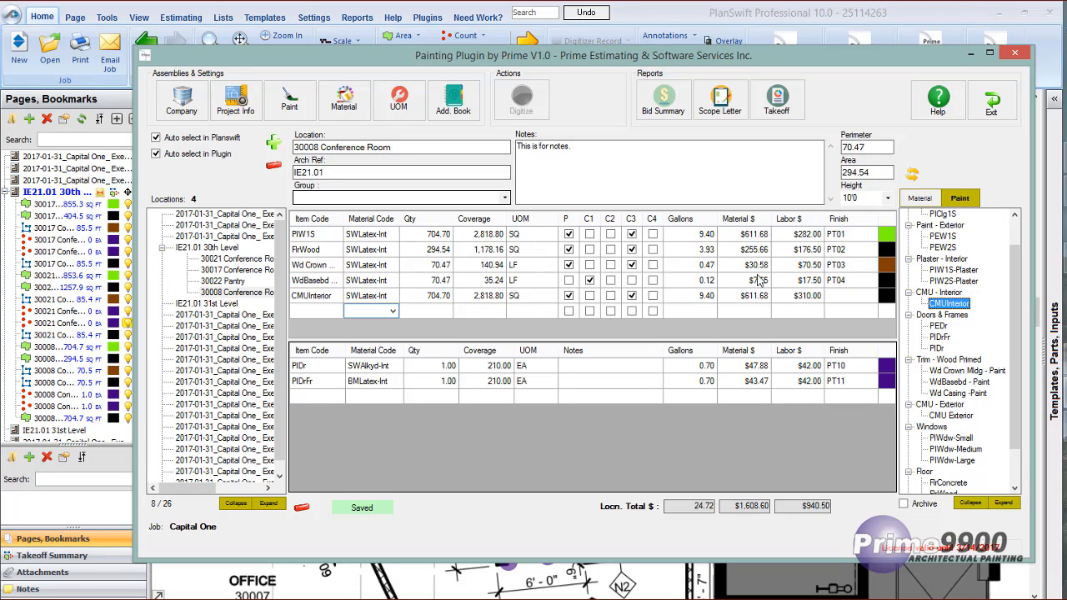
click(912, 173)
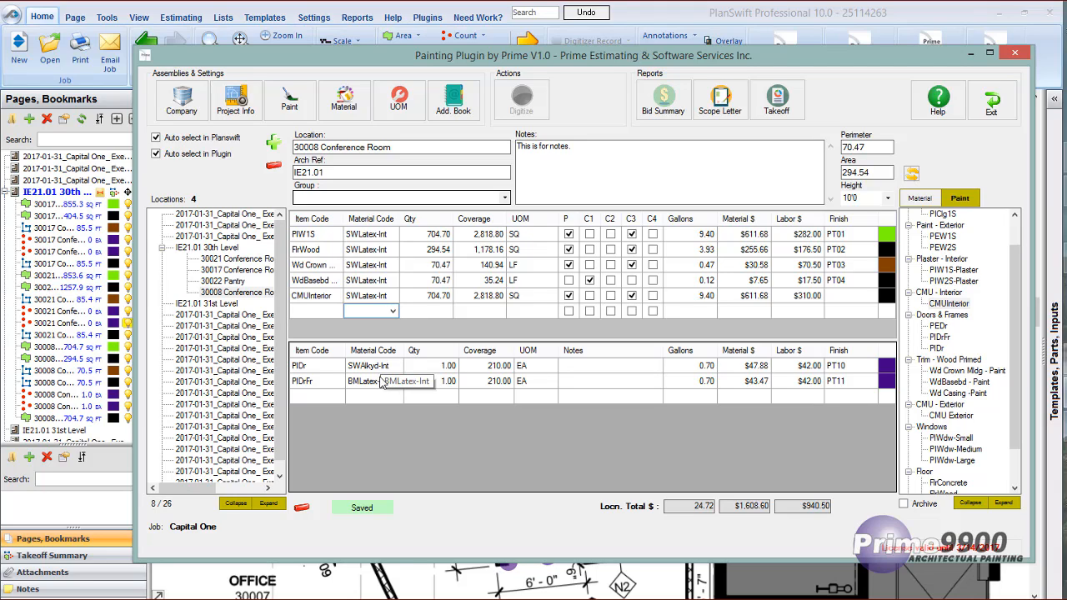
- Review the takeoff items of 30021 Conference Room, 30017 Conference Room and 30022 Pantry, and check the floor plan drawing
click(229, 259)
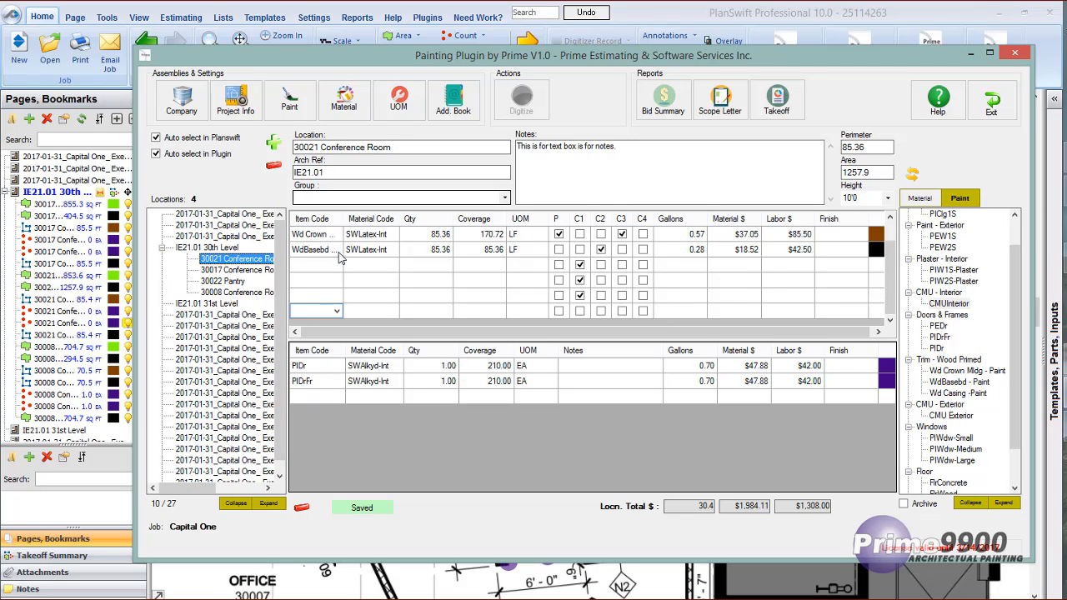
click(246, 271)
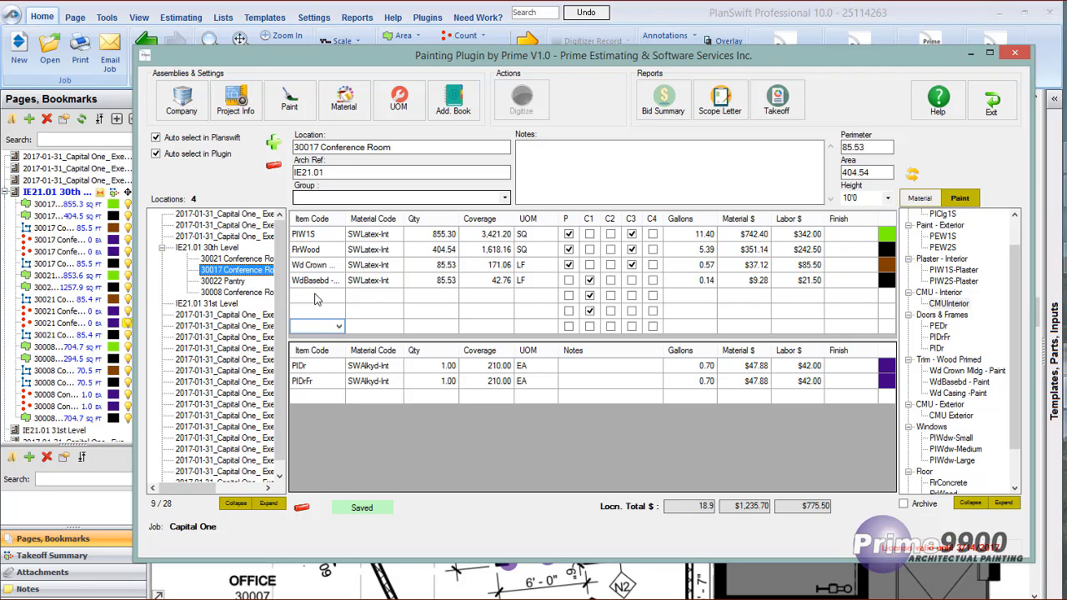
click(236, 284)
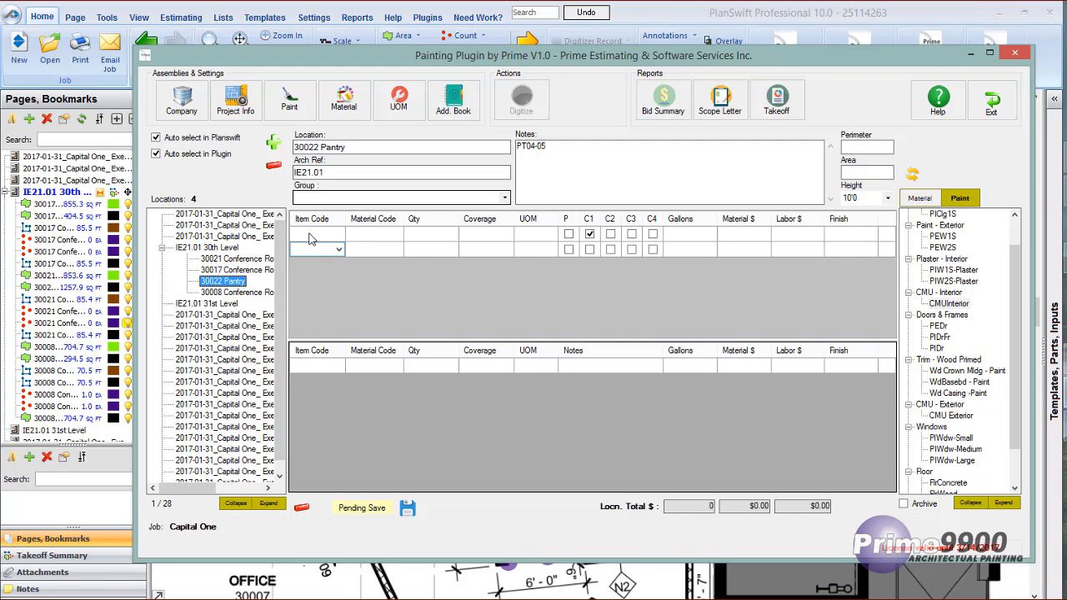
click(385, 234)
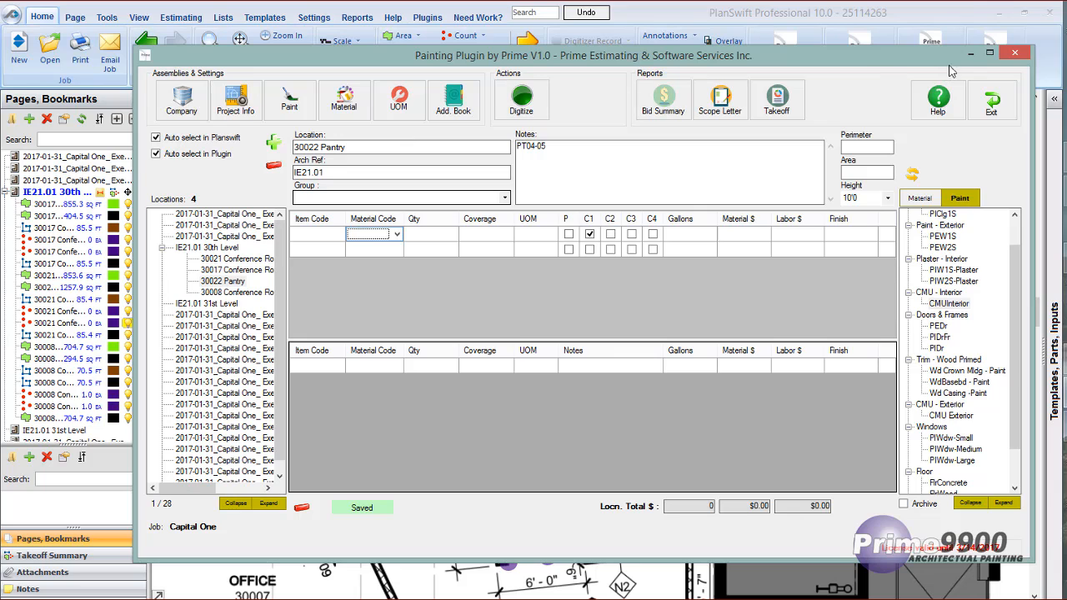
click(971, 53)
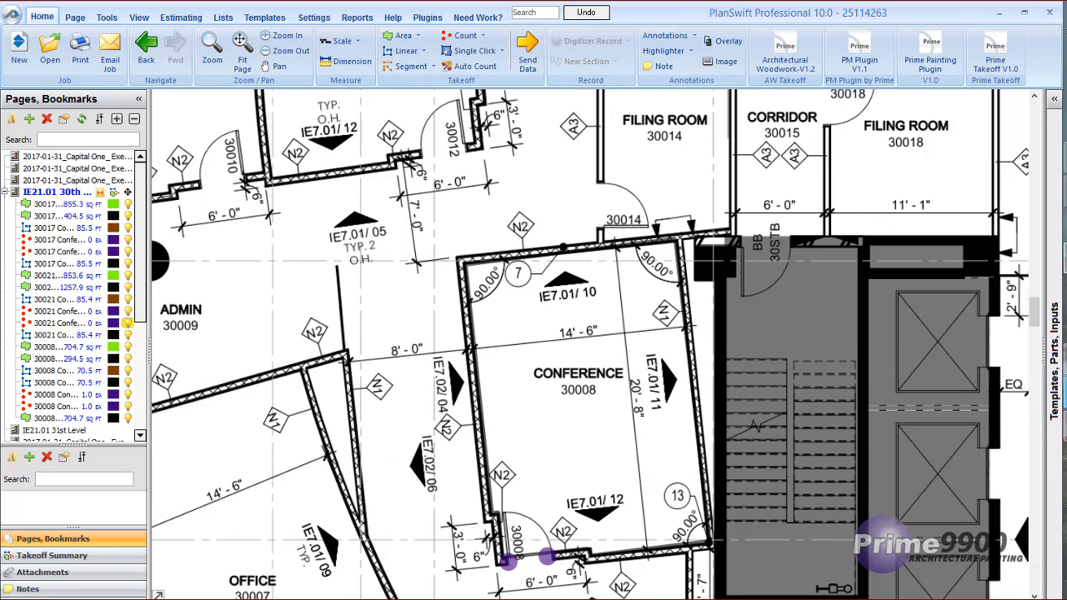
click(1066, 396)
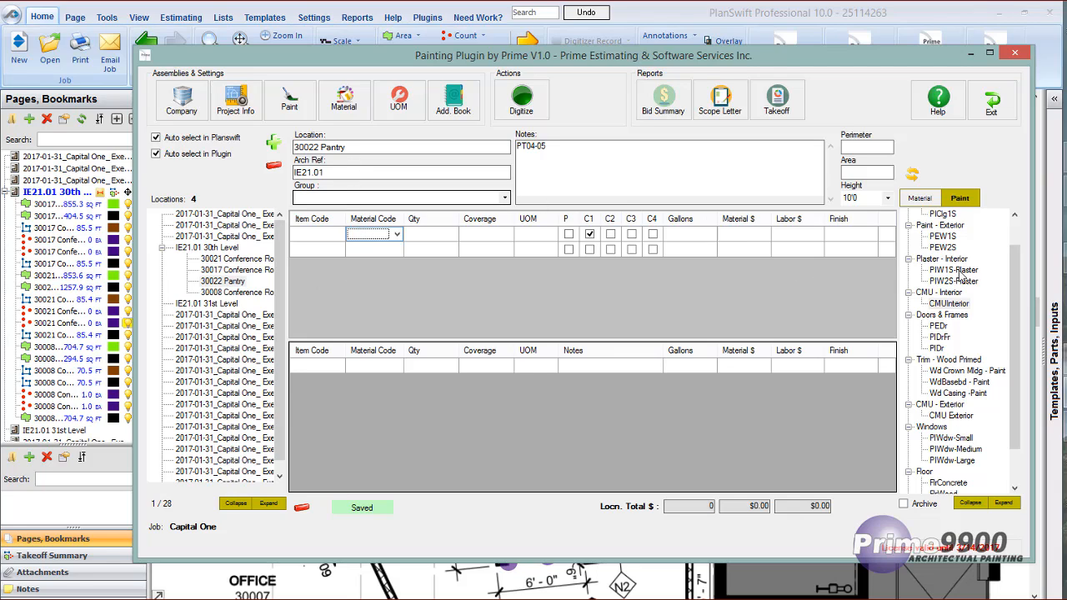
- Add the GWB interior items PIW1S and PIClg1S to 30022 Pantry and assign material SWLatex-Int to both
scroll(984, 228, up, 1)
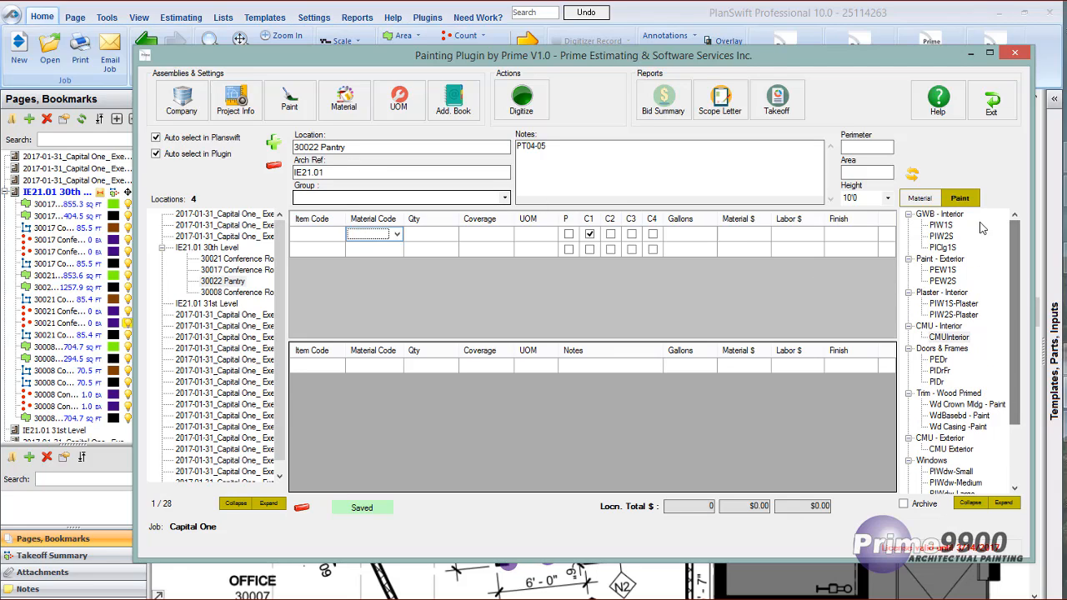
double_click(944, 226)
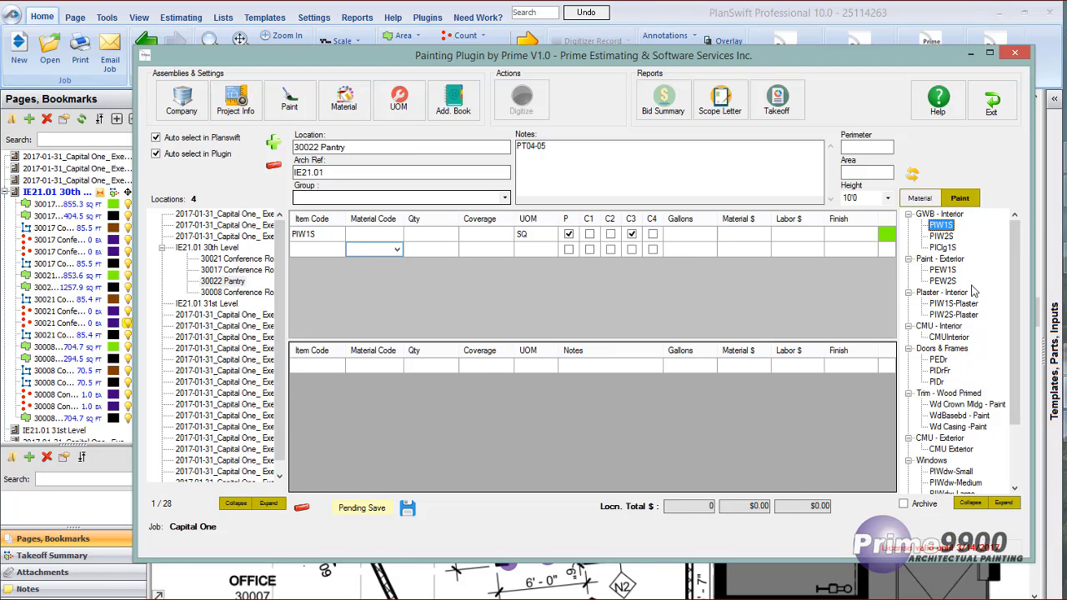
double_click(943, 248)
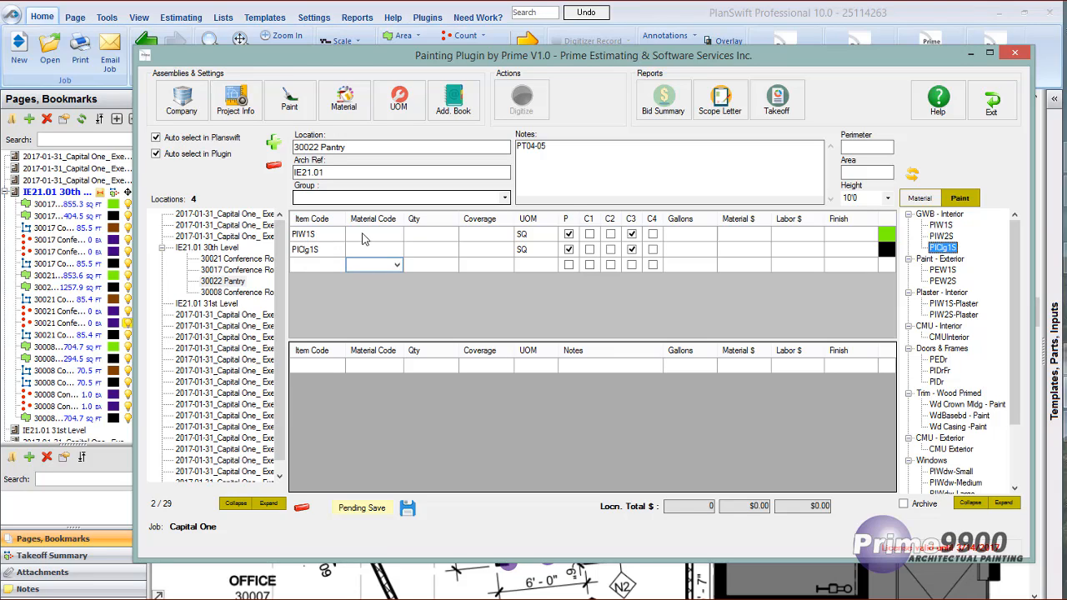
click(388, 239)
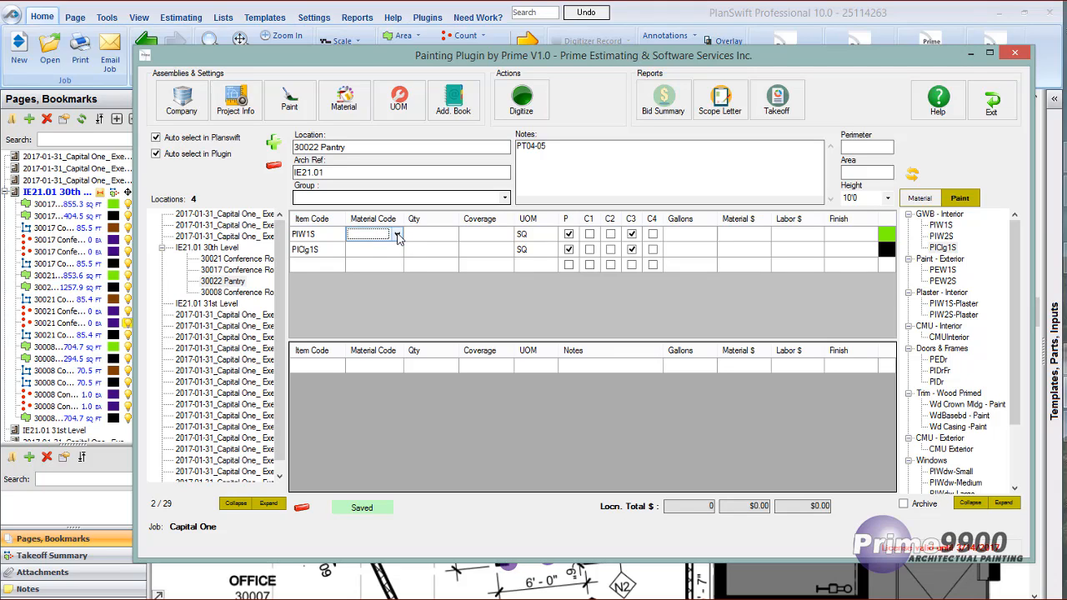
click(398, 234)
click(375, 247)
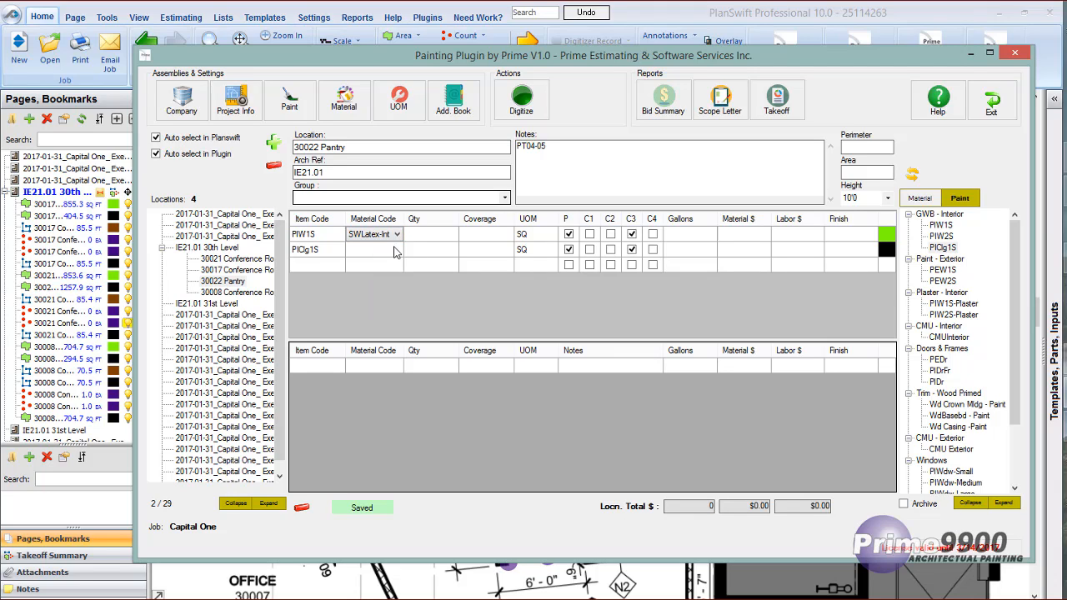
click(395, 253)
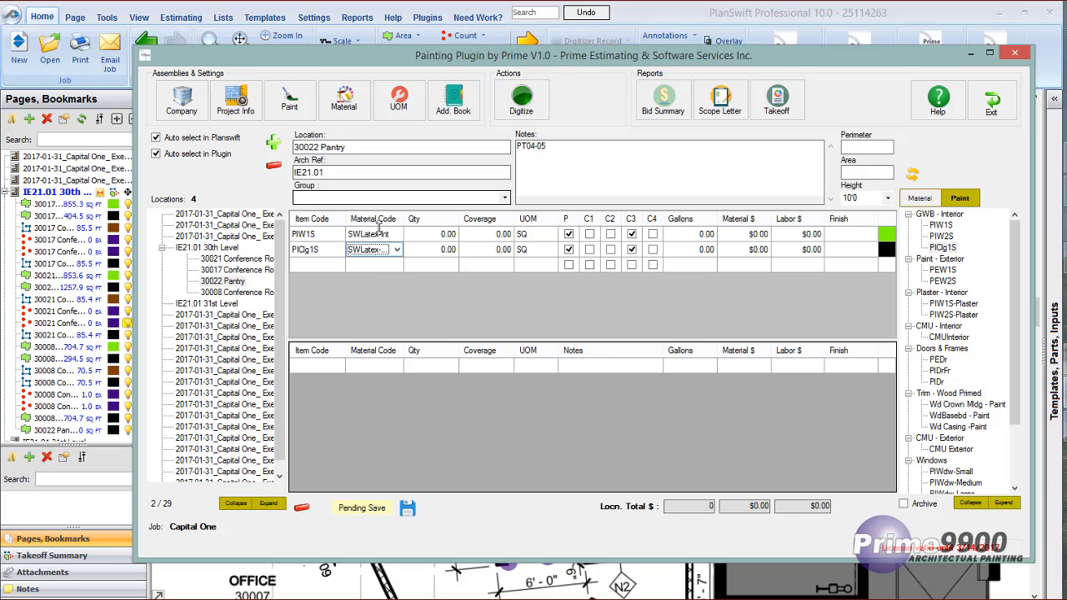
click(377, 246)
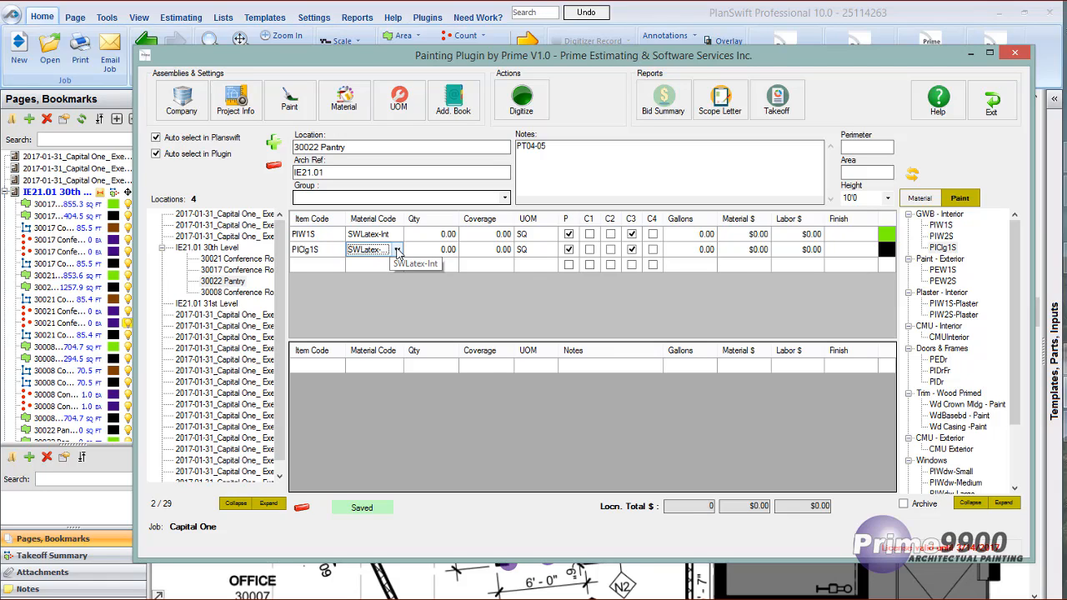
- Enter WdBasebd - Paint in the second and third item rows of 30022 Pantry, with material SWLatex-Int
click(951, 416)
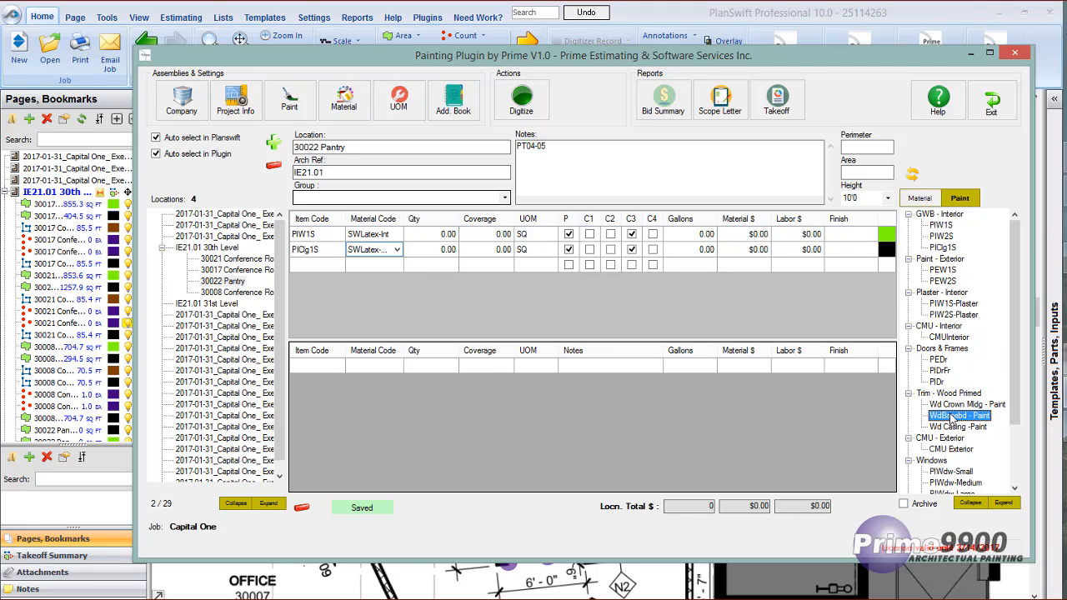
click(378, 265)
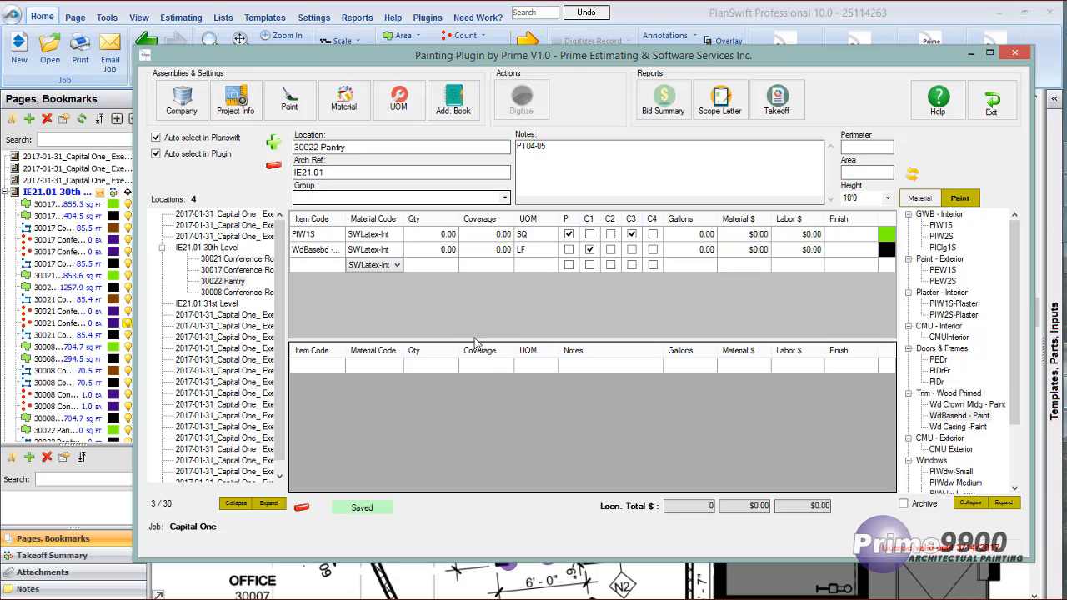
click(948, 417)
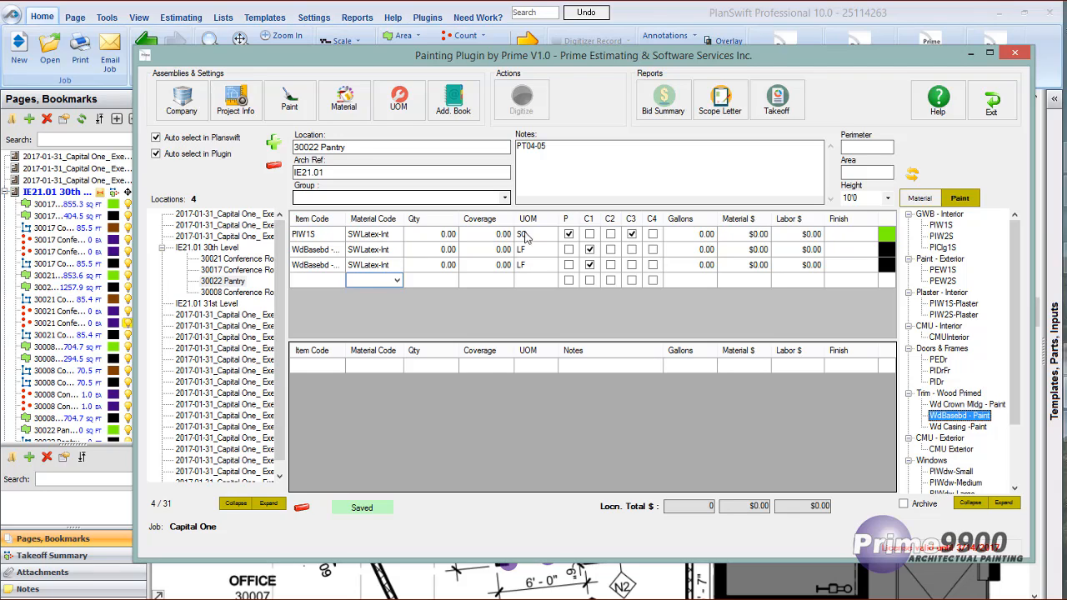
click(373, 265)
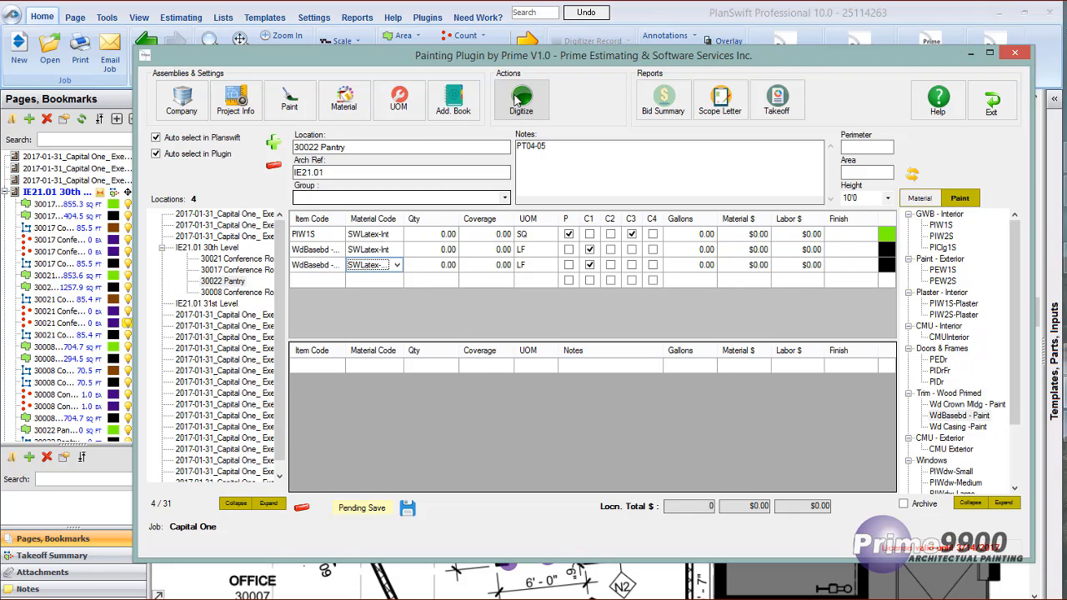
- Digitize the Pantry 30022 items by tracing the room's perimeter through its four corners back to the start, and end the recording
click(518, 100)
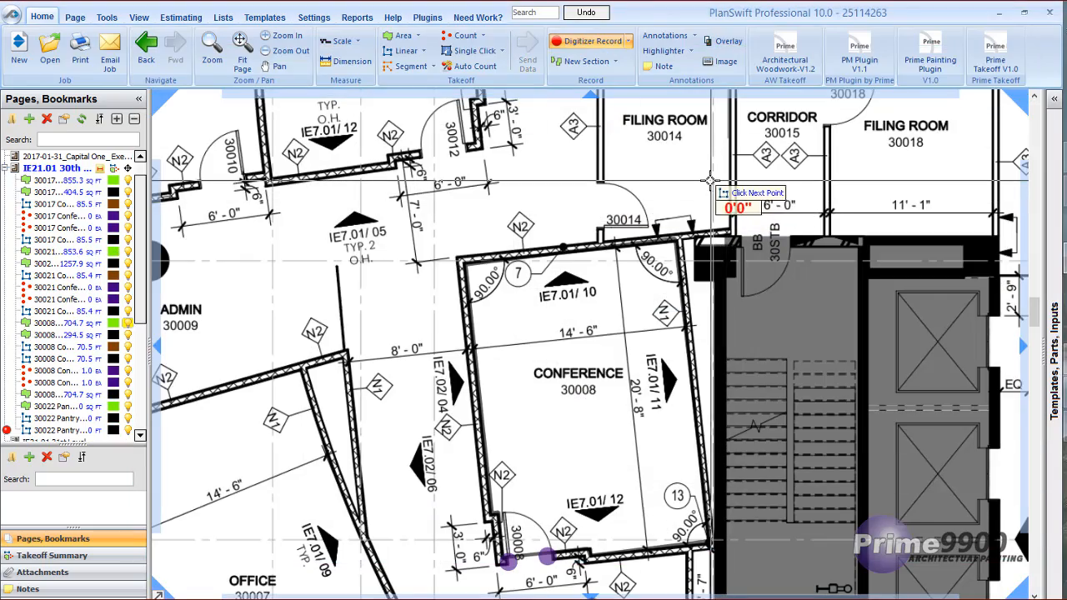
mouse_move(710, 181)
mouse_down()
mouse_move(462, 176)
mouse_move(269, 302)
mouse_up()
drag(658, 254, 363, 288)
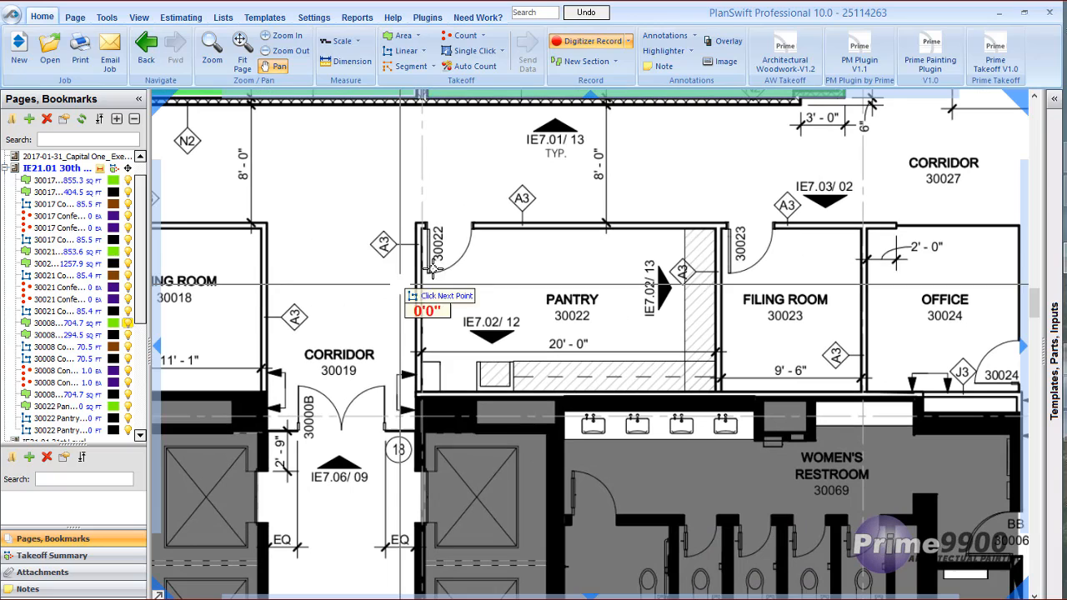
click(421, 227)
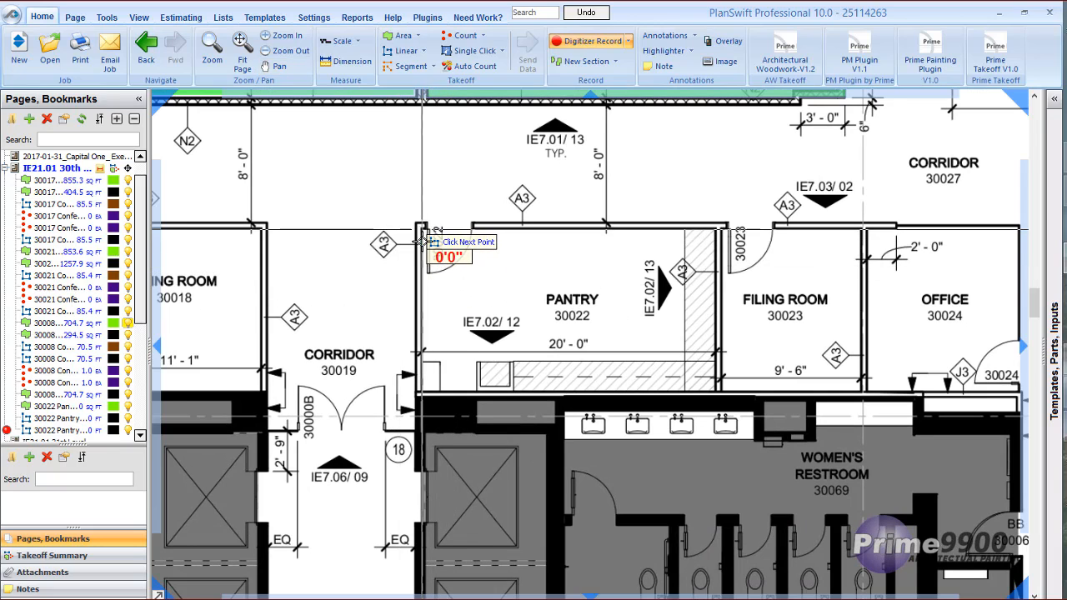
click(421, 389)
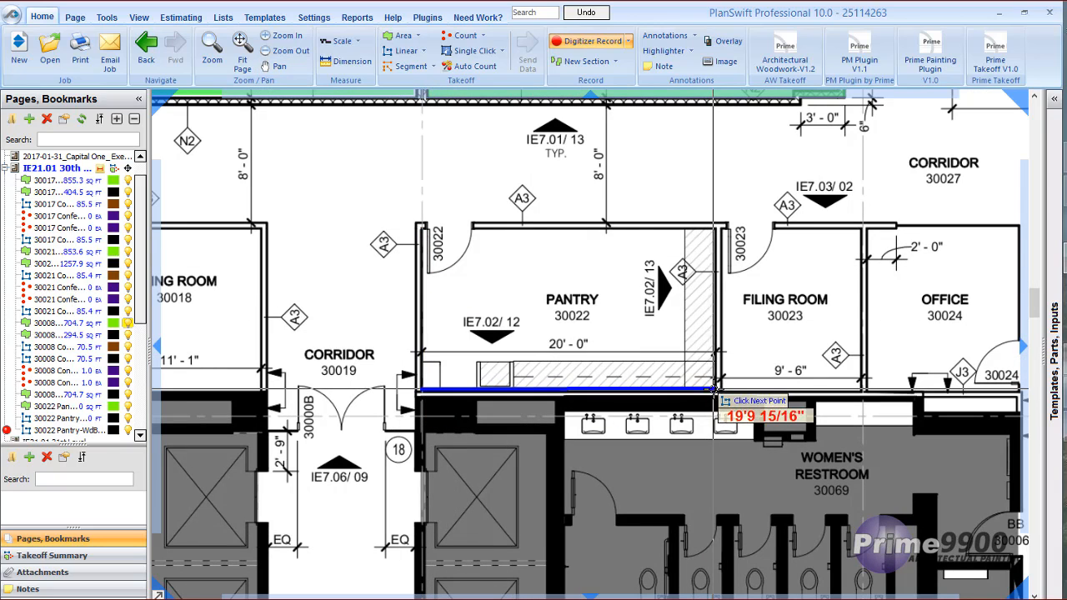
click(714, 390)
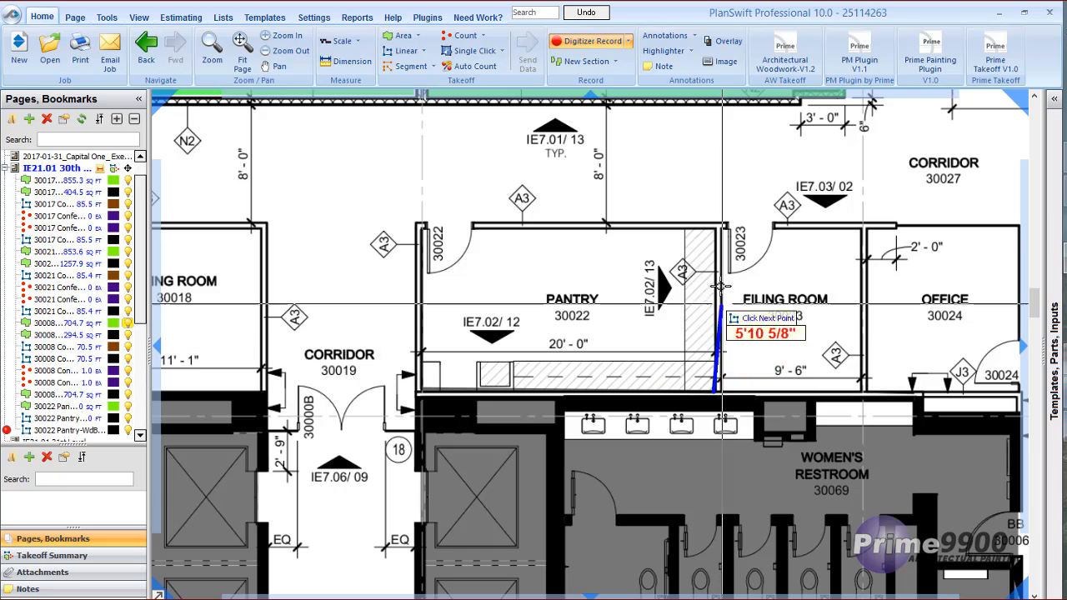
click(714, 227)
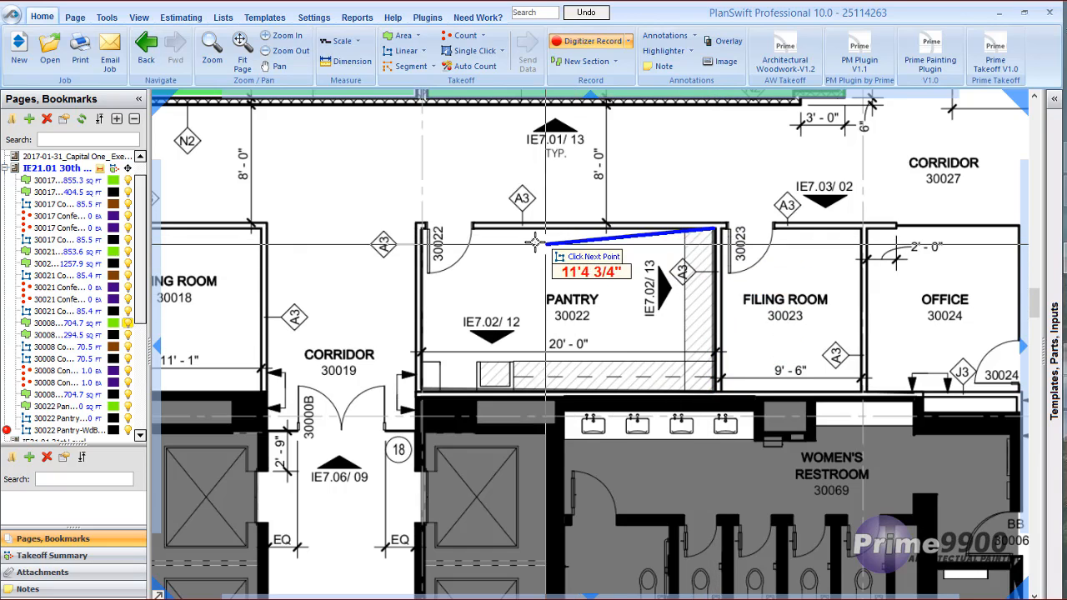
click(421, 228)
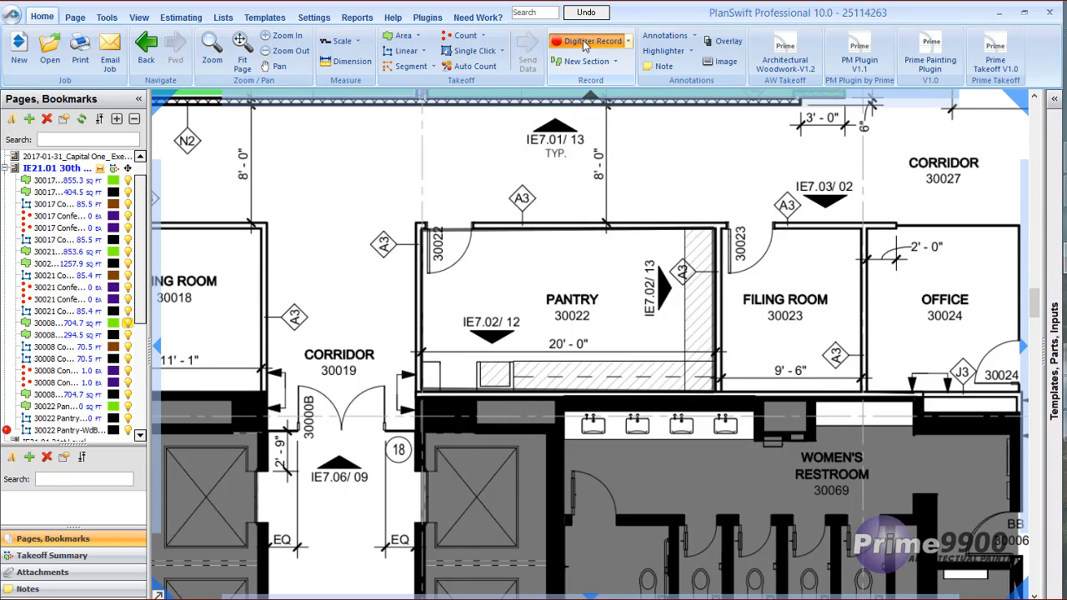
click(586, 42)
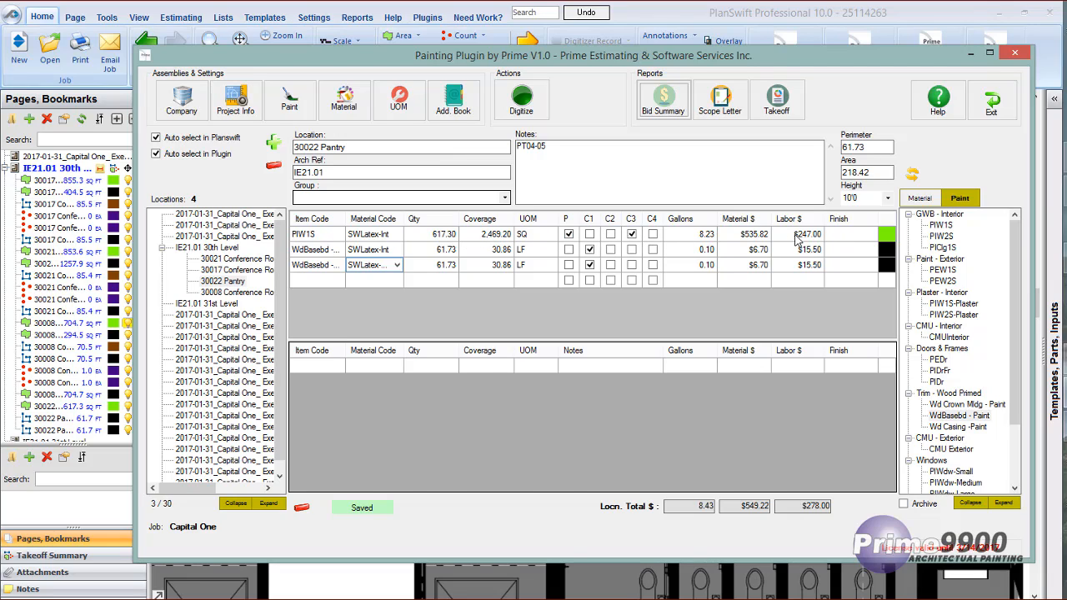
- Set the pantry finishes to PT01 for PIW1S, PT03 for the first WdBasebd row and PT01 for the second
click(830, 235)
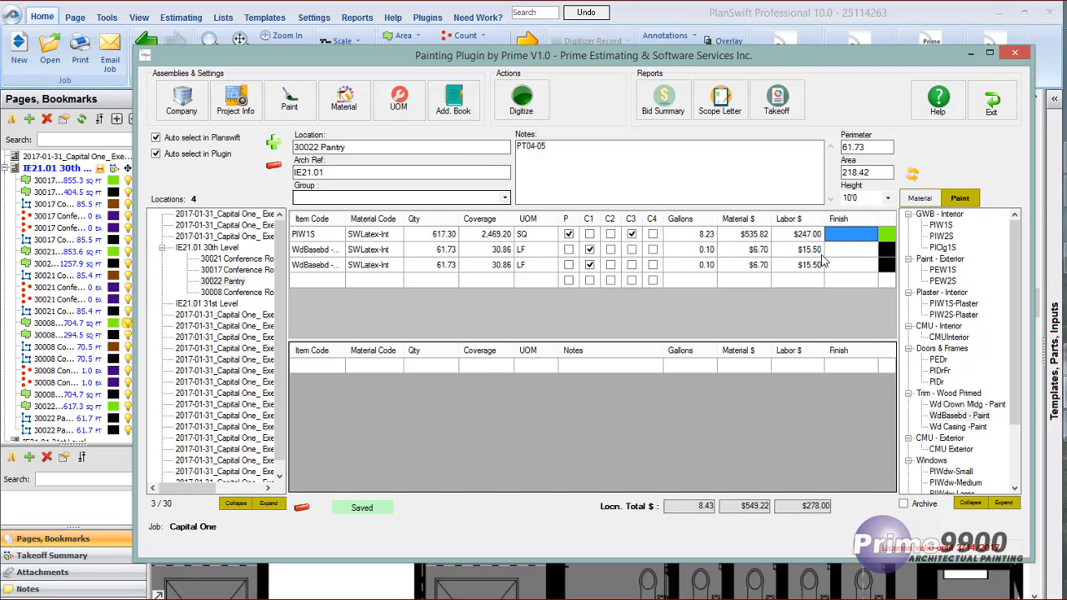
text(P)
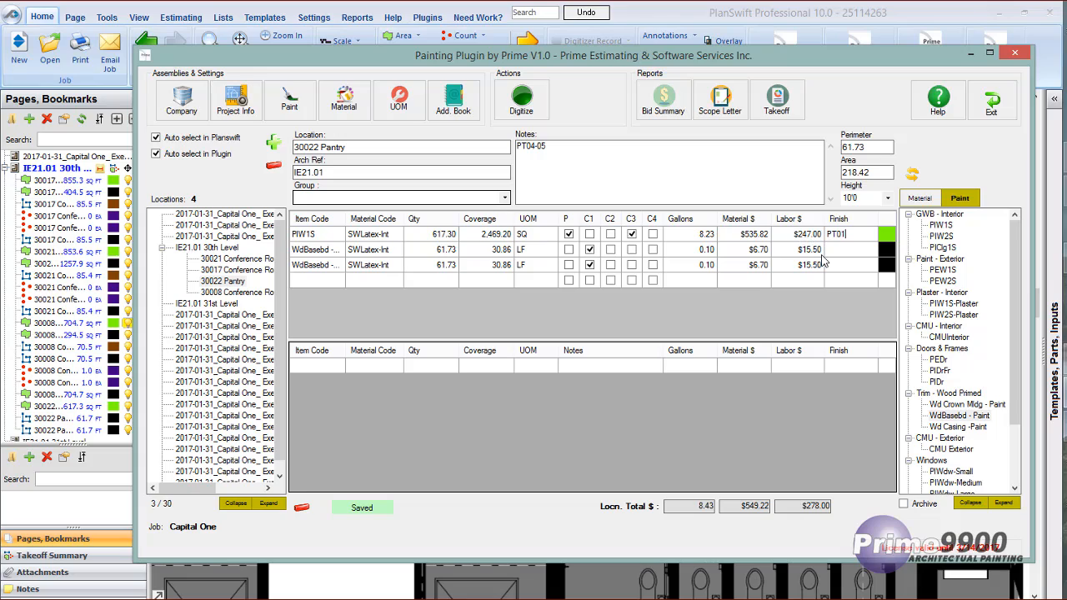
text(T01)
key(Return)
text(PT0)
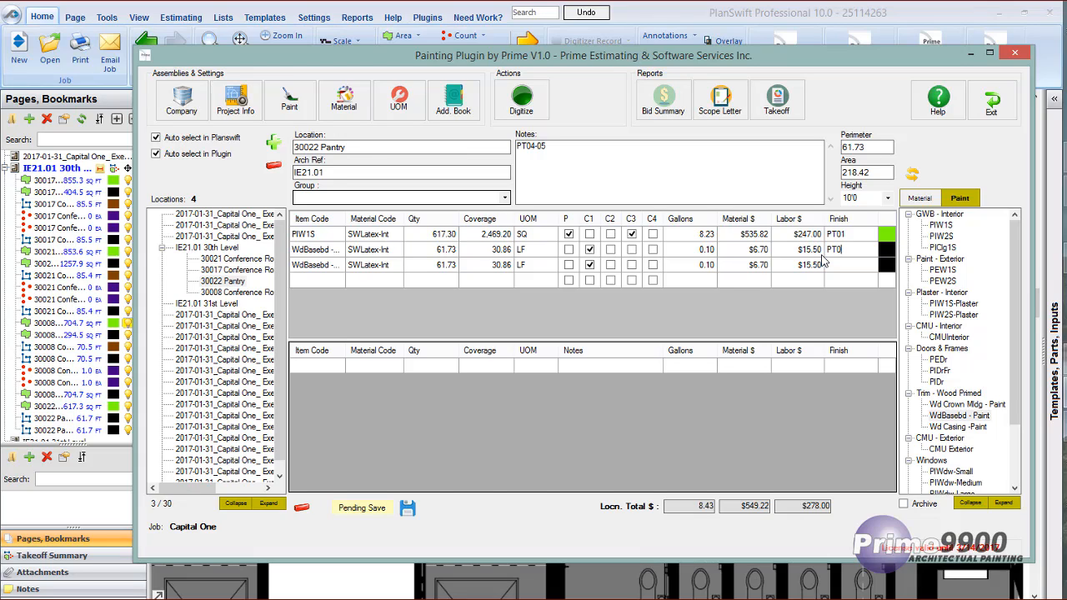
text(3)
key(Return)
text(PT01)
- Add the PIDr door item to the pantry's lower item table with material SWAlkyd-Int
click(357, 368)
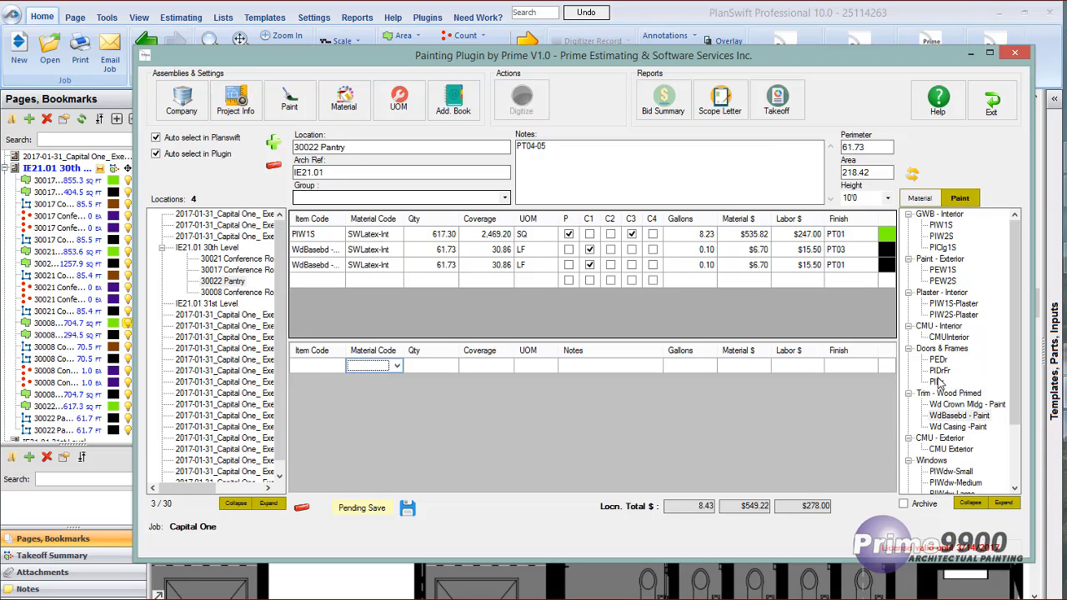
drag(940, 381, 364, 368)
click(364, 368)
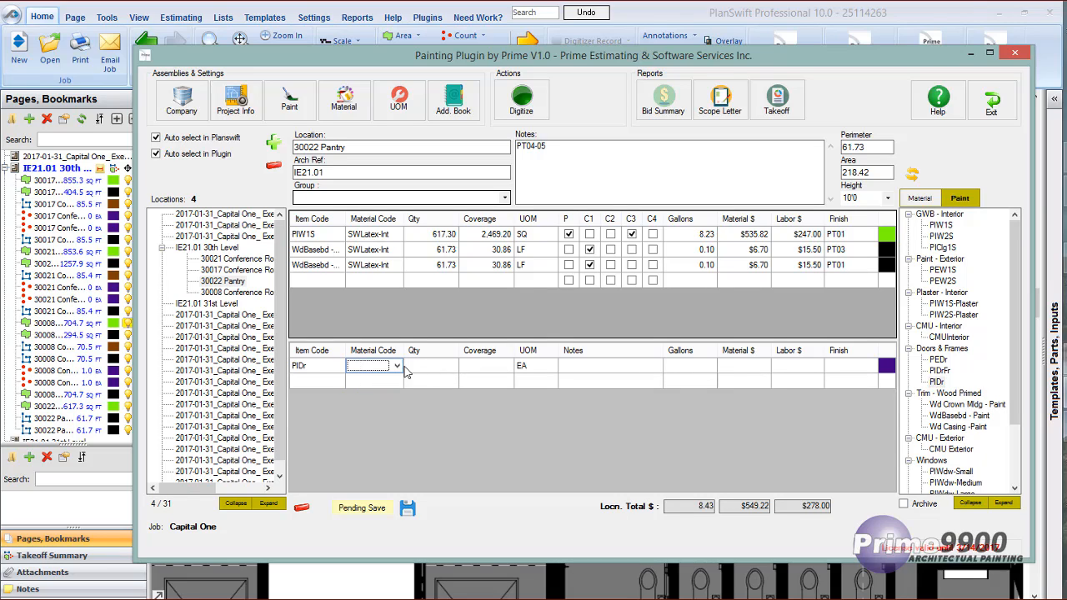
click(371, 368)
click(373, 389)
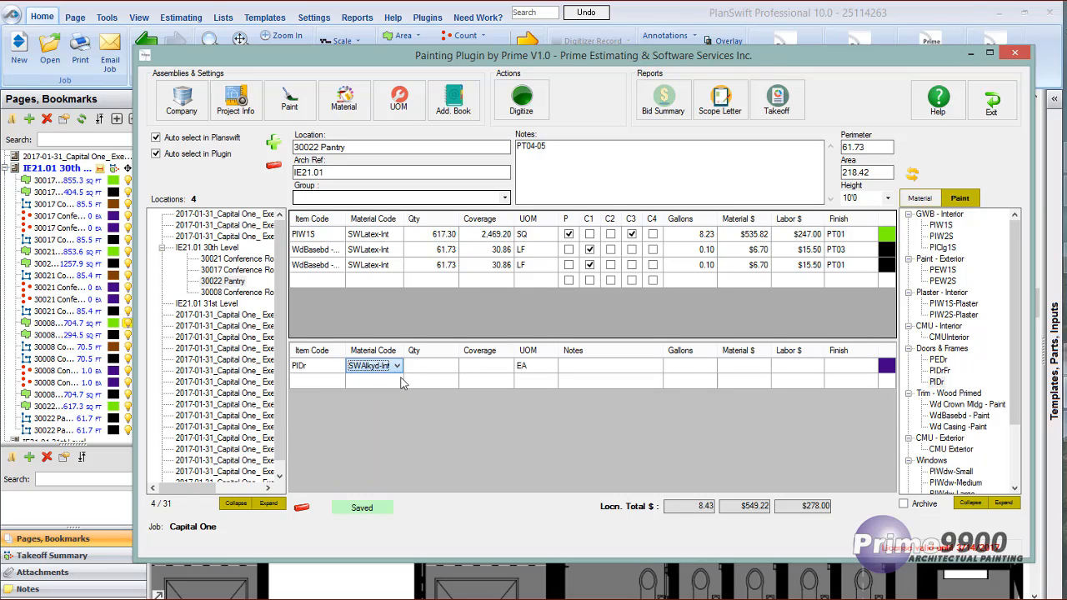
- Digitize the pantry's PIDr item by placing one count point at the hinge side of the 30022 doorway, and end the recording
click(448, 370)
right_click(448, 369)
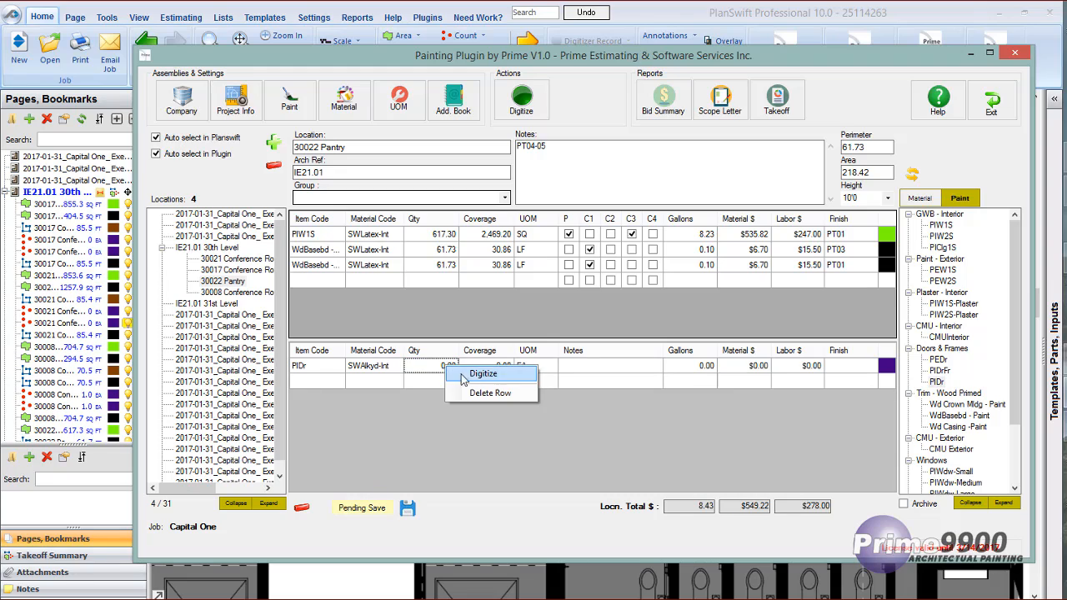
click(471, 375)
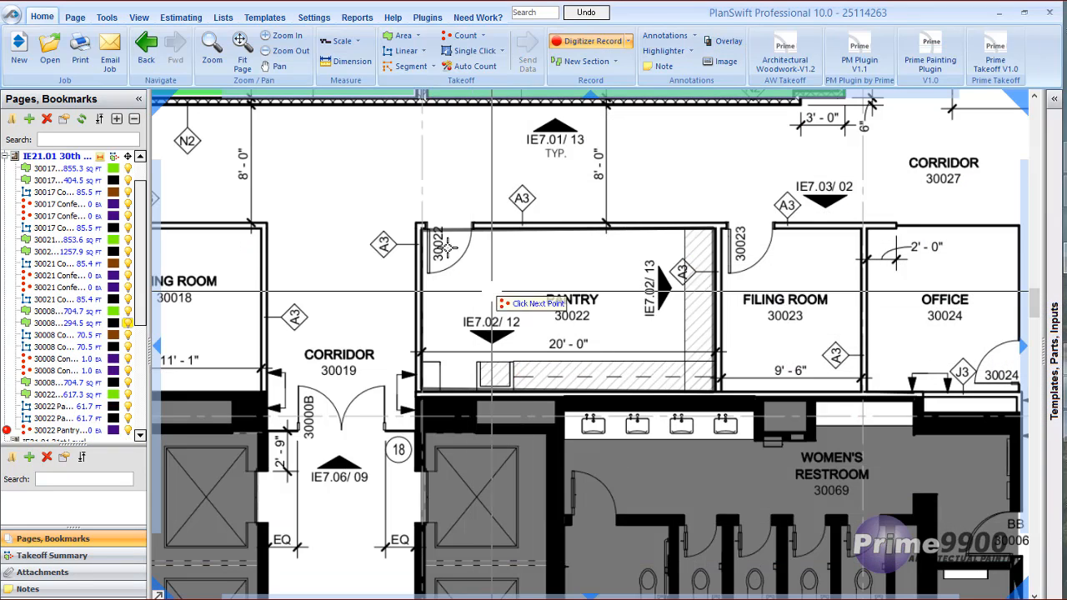
click(432, 225)
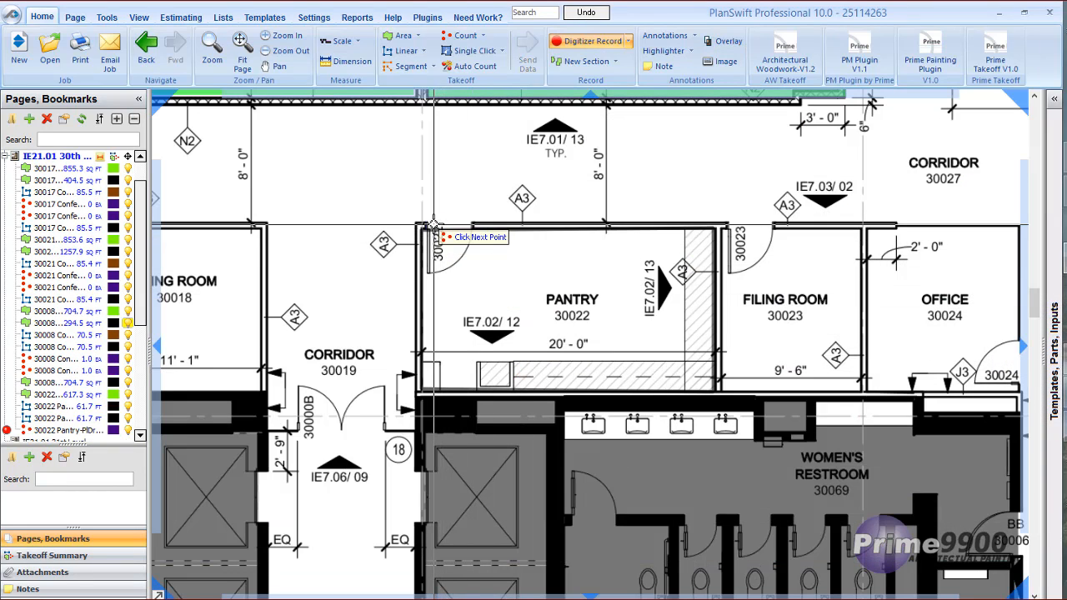
click(598, 43)
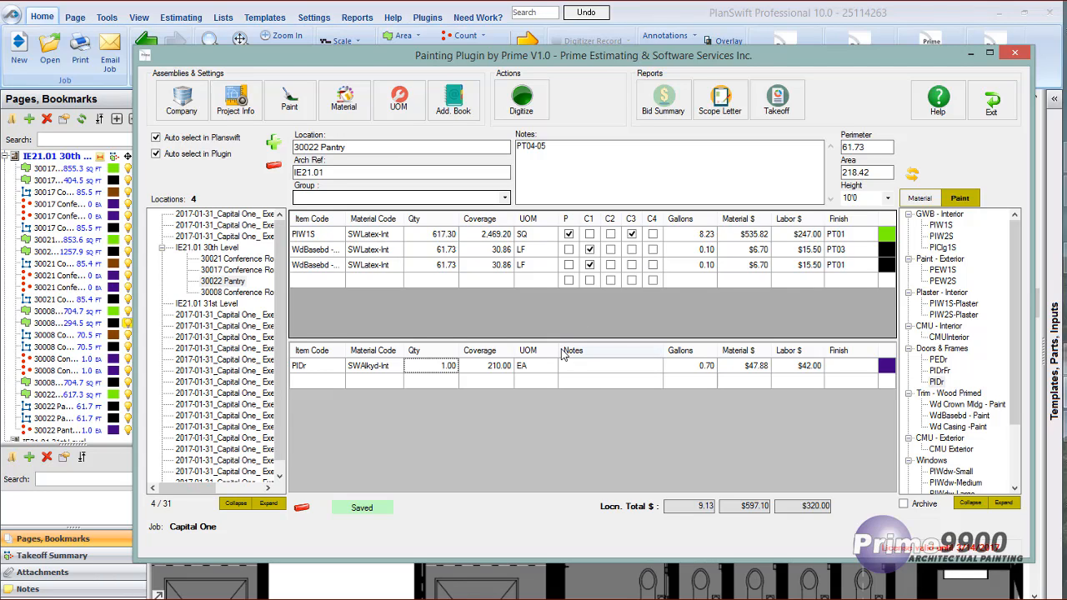
- Open the bid summary and mark the material rows with finishes PT01, PT02, PT03, PT04, PT10 and PT11 as taxable
click(664, 98)
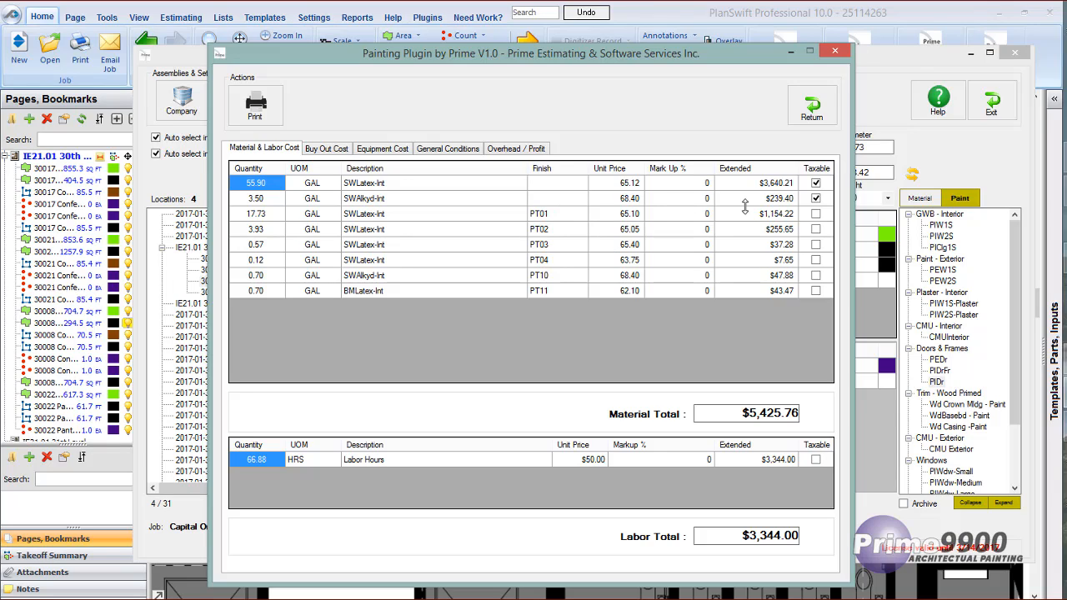
click(815, 214)
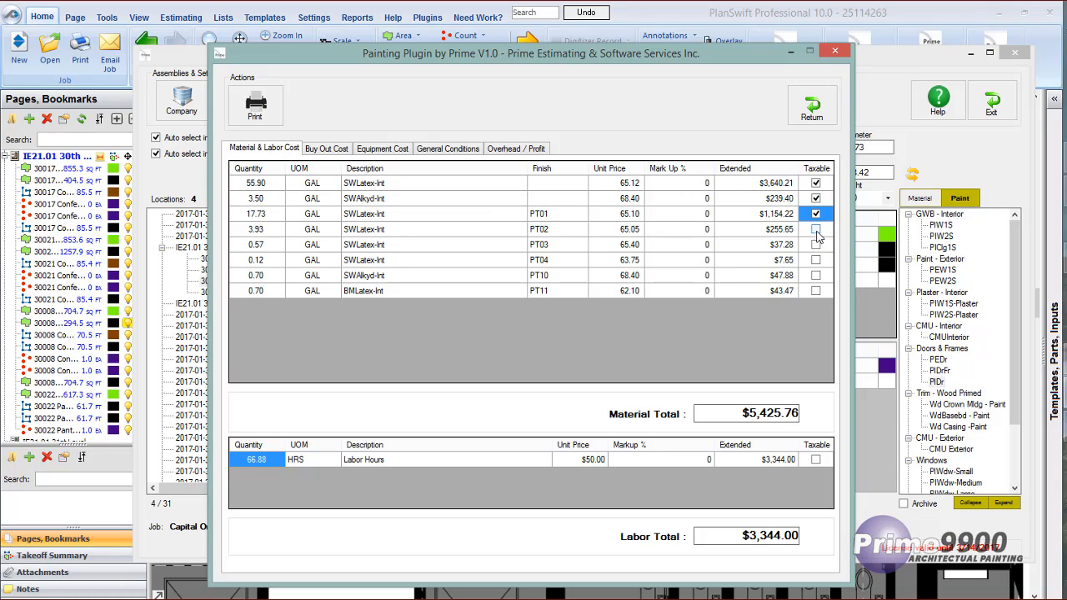
click(815, 229)
click(816, 244)
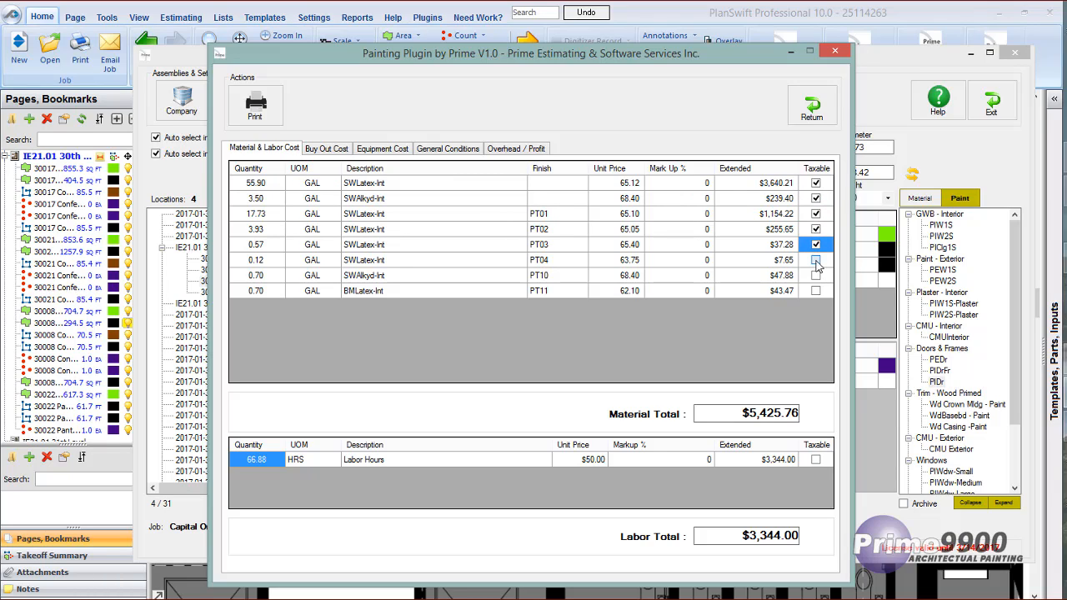
click(816, 260)
click(816, 275)
click(816, 290)
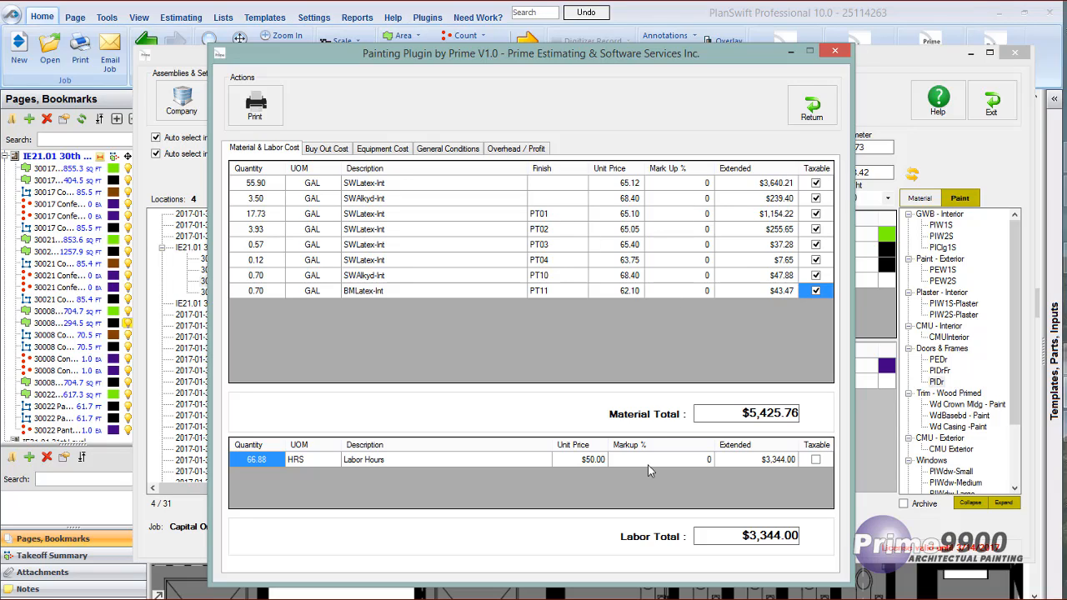
- Review the bid summary's buyout, equipment and general conditions costs, followed by its overhead and profit breakdown
click(330, 150)
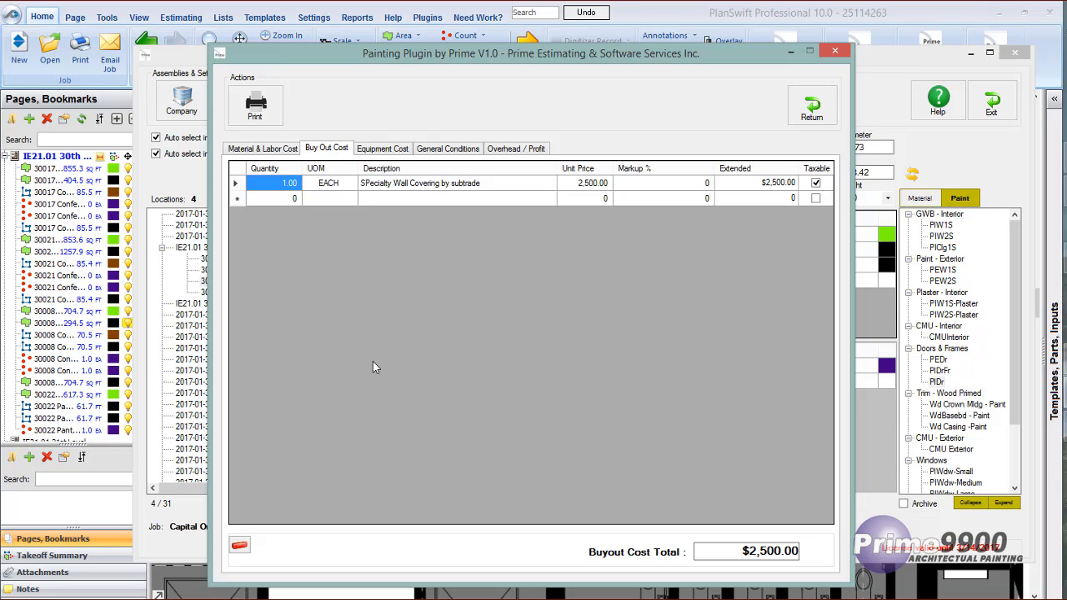
click(387, 150)
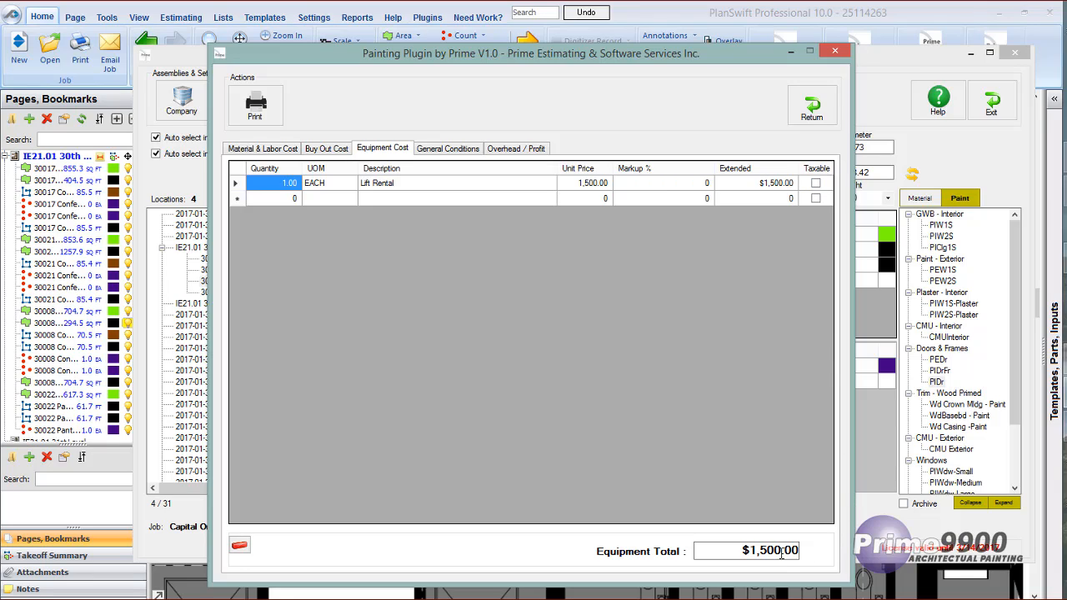
click(439, 150)
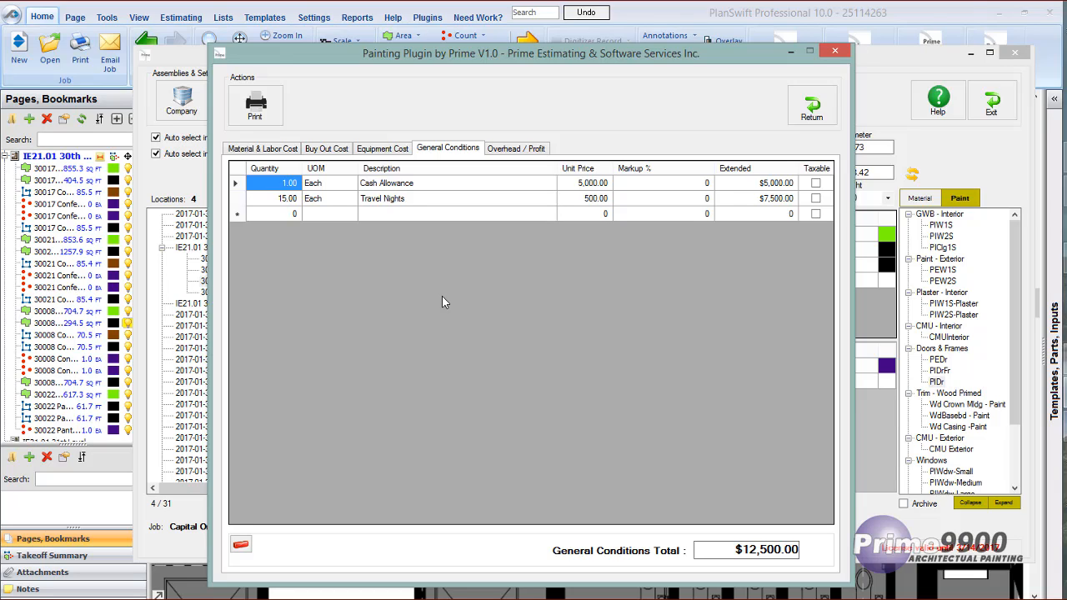
click(515, 149)
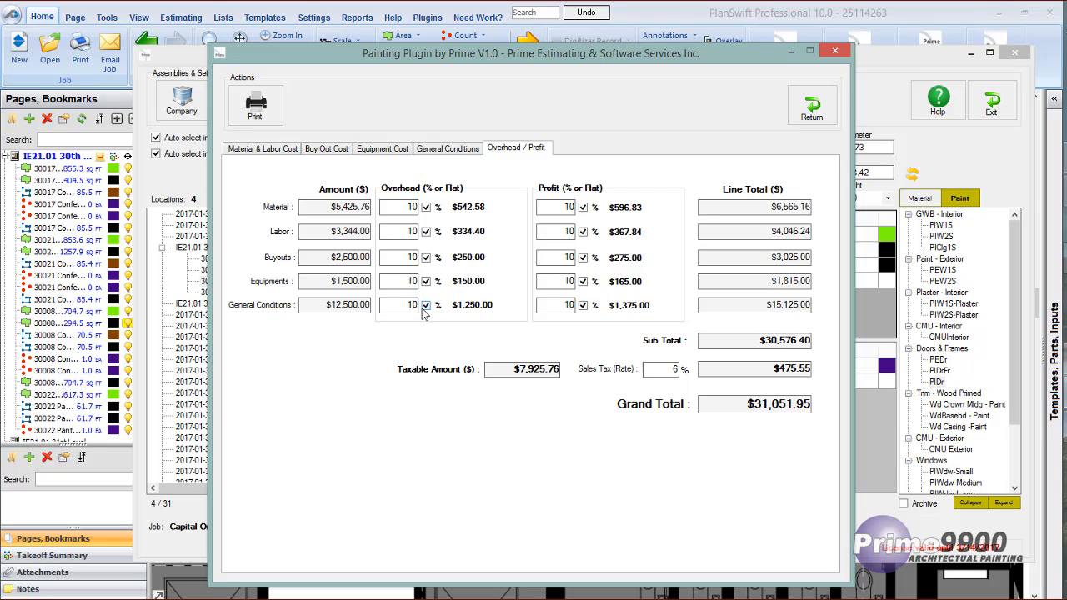
- Switch the material overhead from a percentage to a flat amount of 2500
click(426, 207)
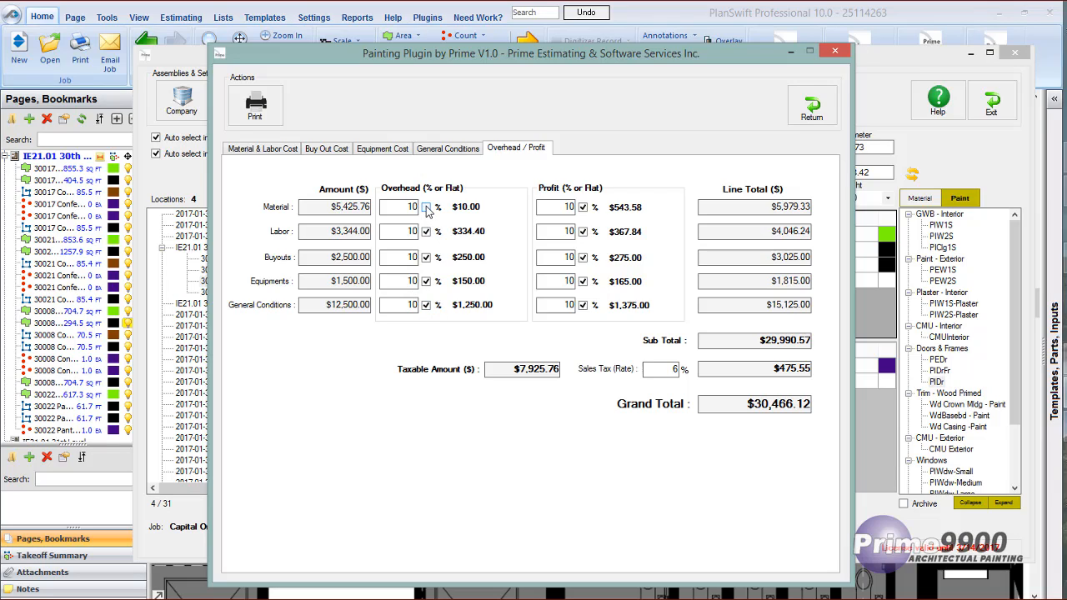
drag(390, 204, 438, 205)
text(2500)
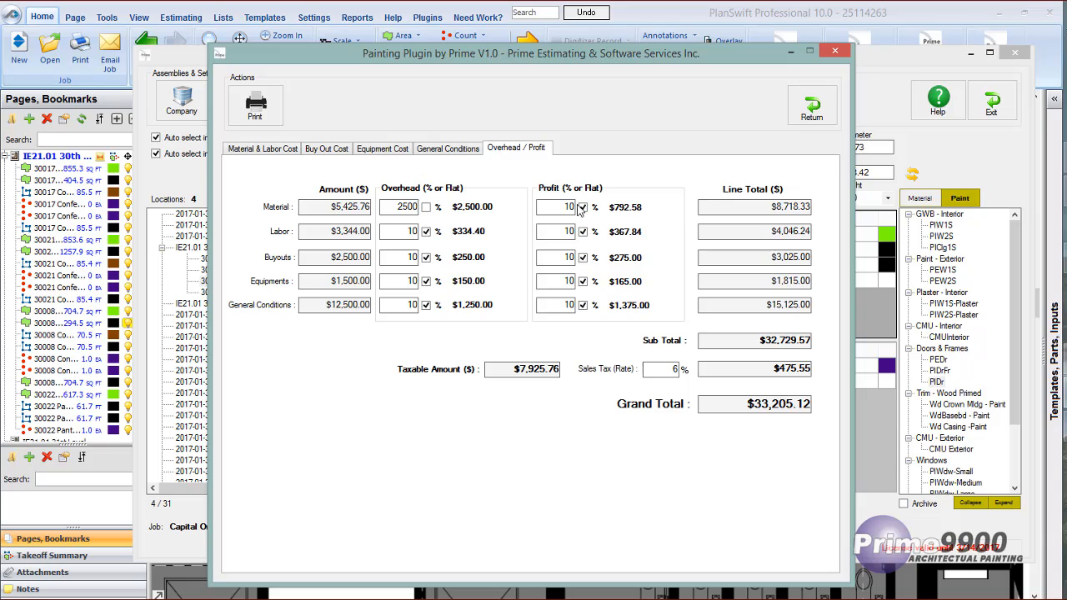
- Switch the material overhead back to a percentage and set it to 10
click(426, 208)
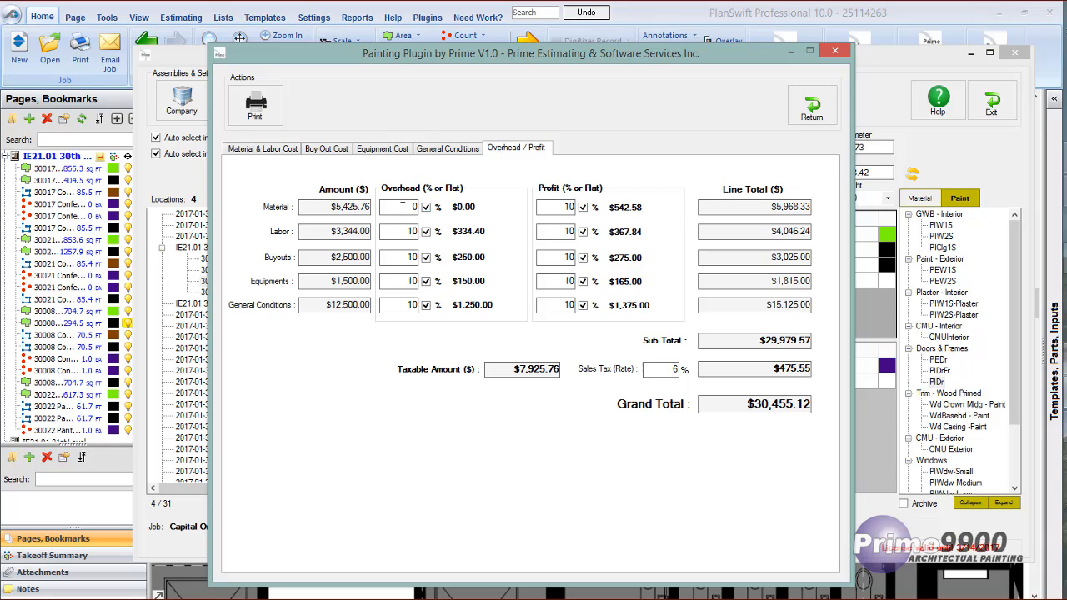
double_click(402, 207)
text(10)
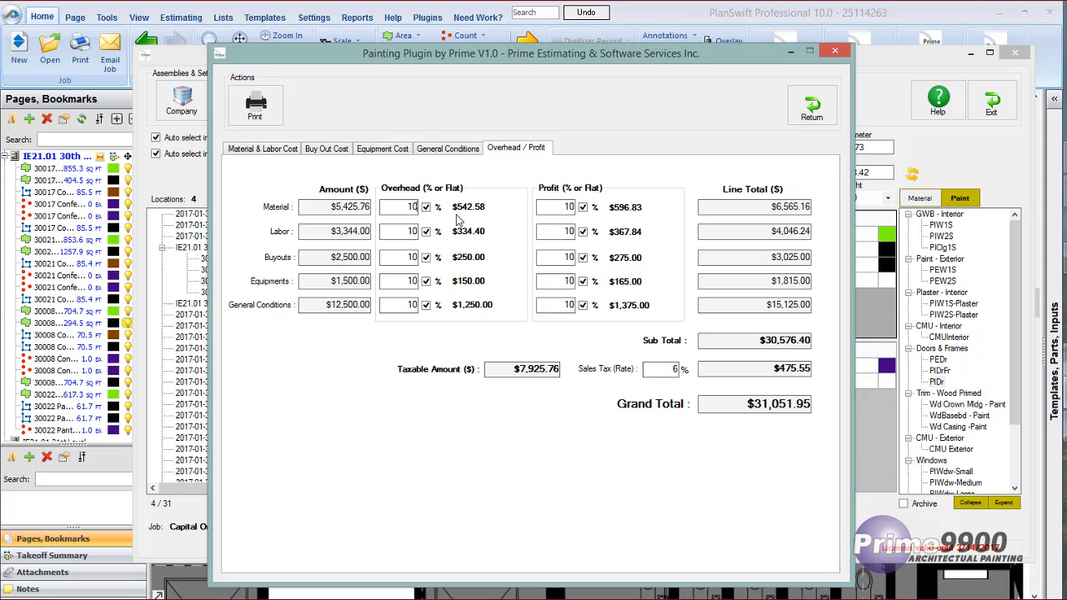
- Check the sales tax rate and grand total in the bid summary, and return to the takeoff window
click(674, 369)
double_click(675, 369)
drag(295, 55, 402, 60)
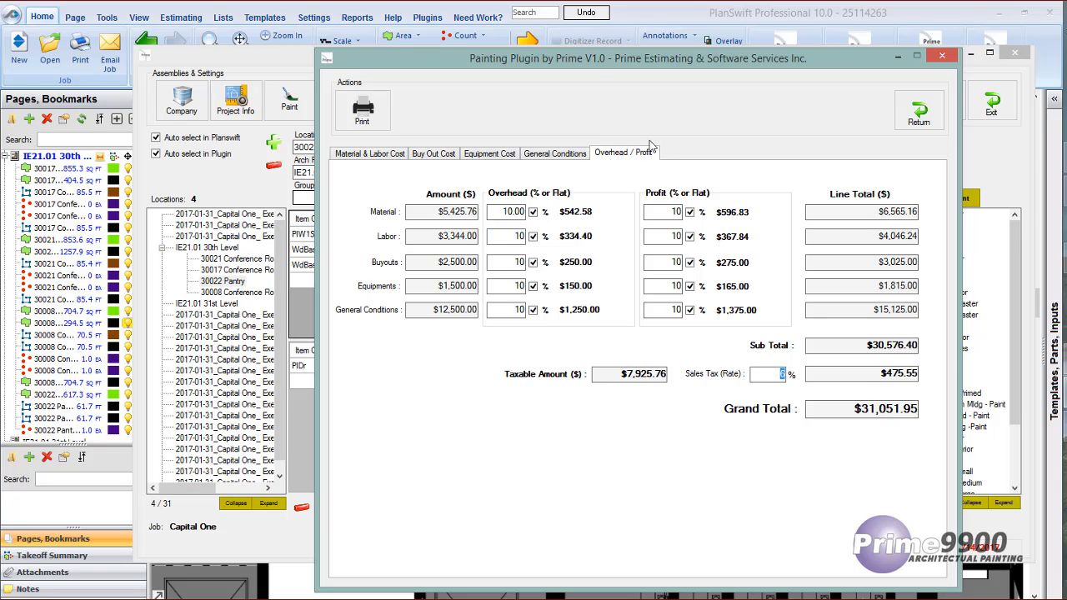
mouse_move(586, 58)
mouse_down()
mouse_move(466, 36)
mouse_move(463, 47)
mouse_up()
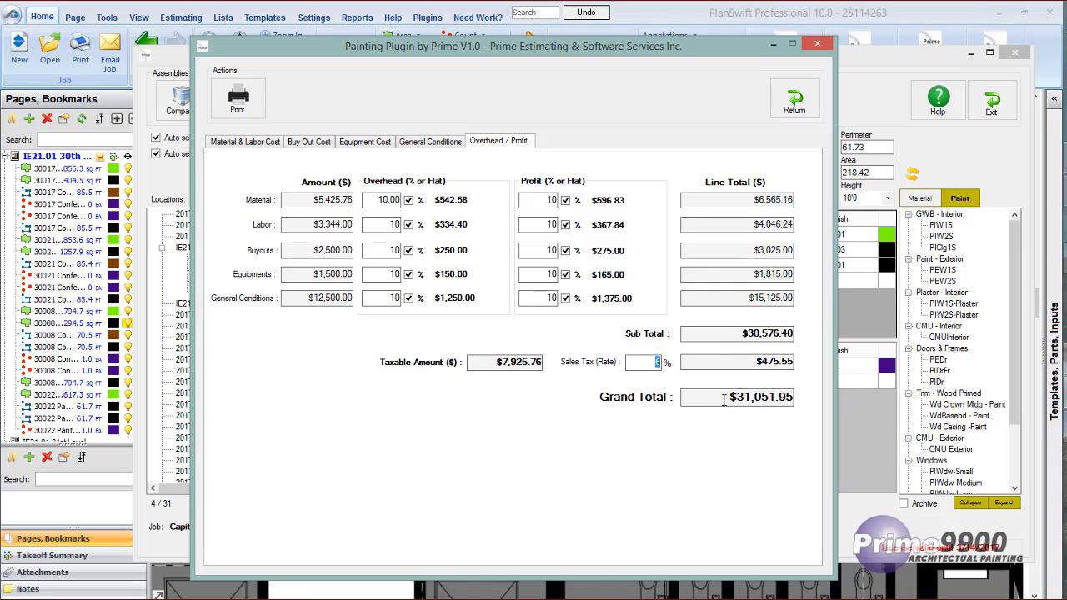
drag(725, 399, 794, 398)
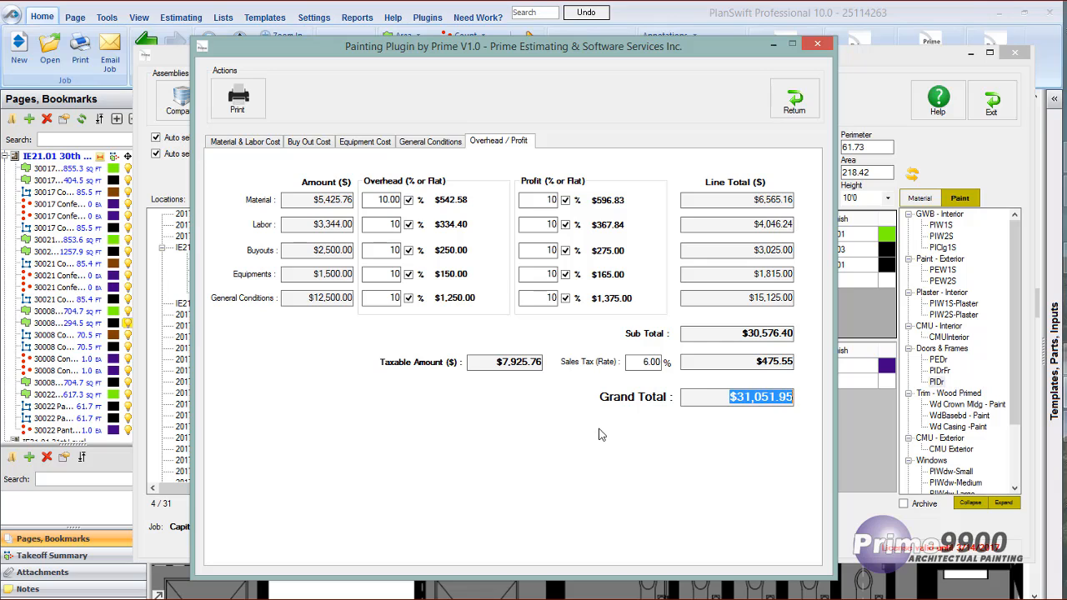
click(796, 98)
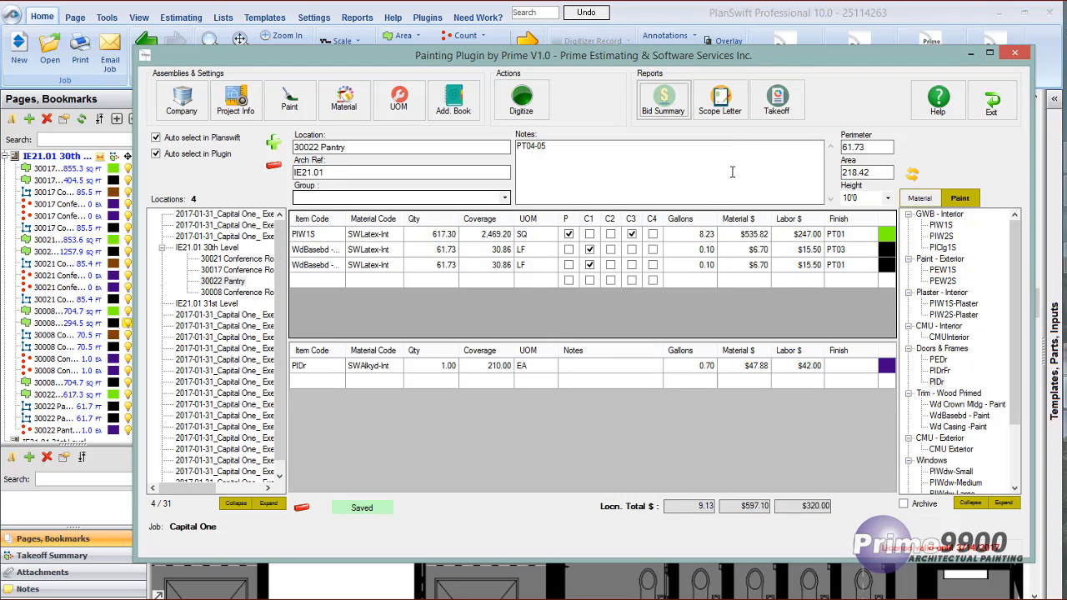
- Open the scope letter and set the bid variance for Buildt Construction Company to 5%
click(720, 100)
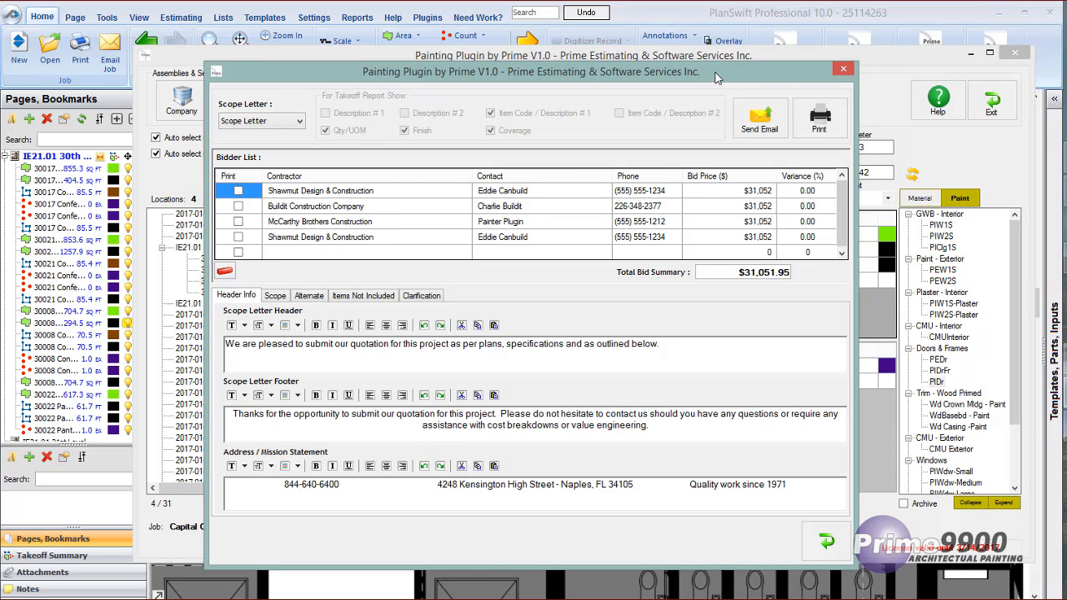
drag(722, 66, 716, 47)
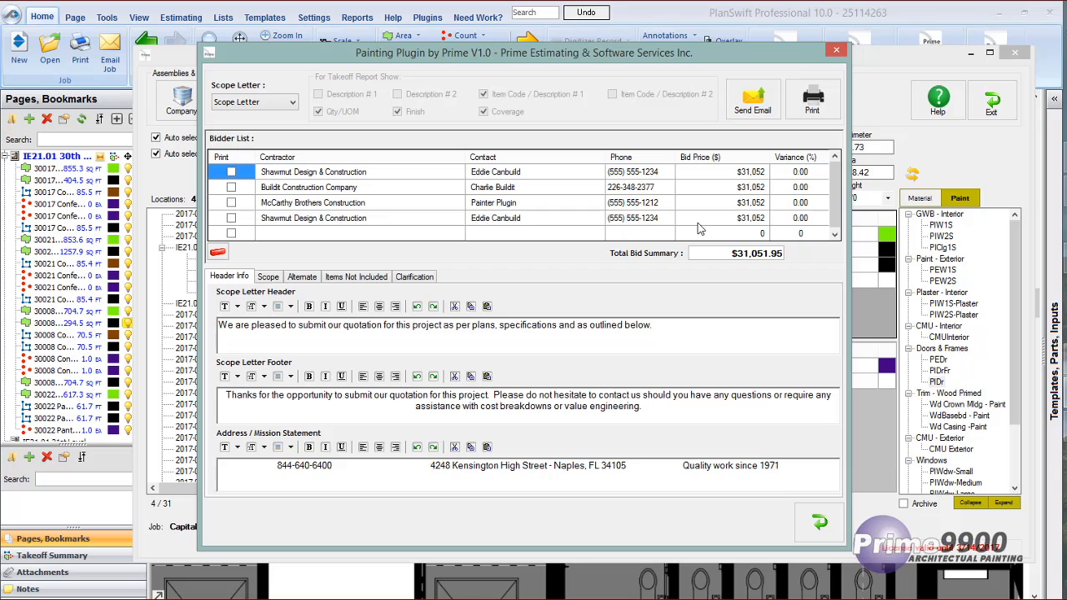
click(796, 172)
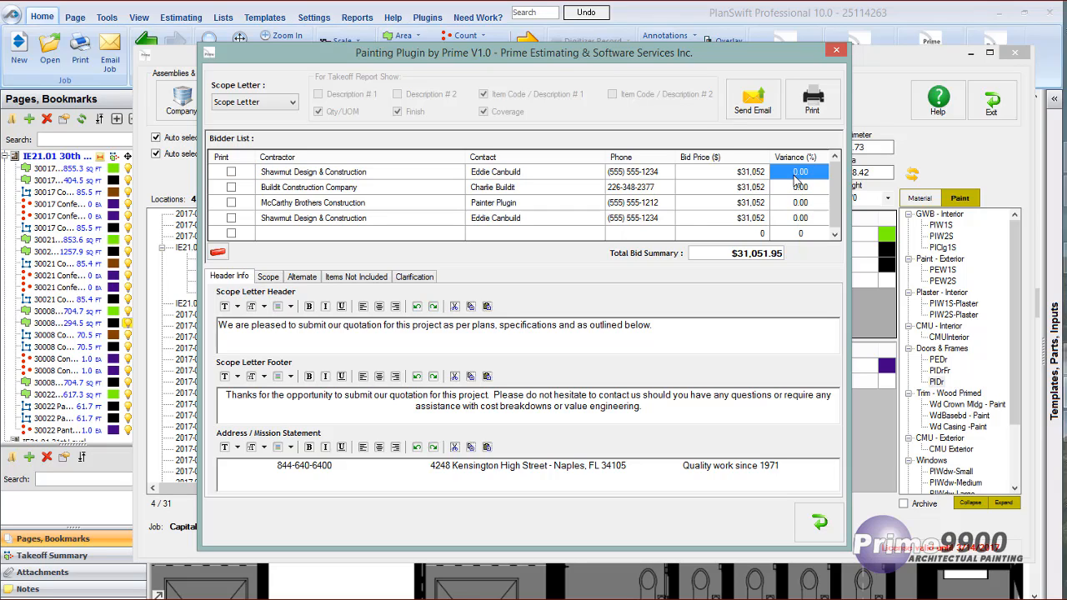
click(794, 187)
text(5)
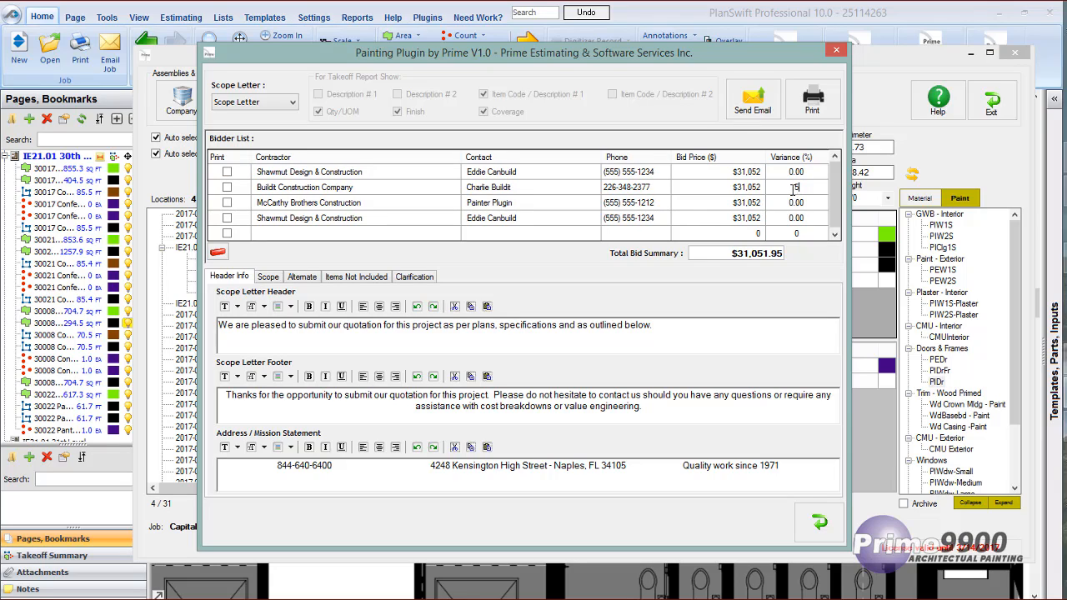
click(750, 190)
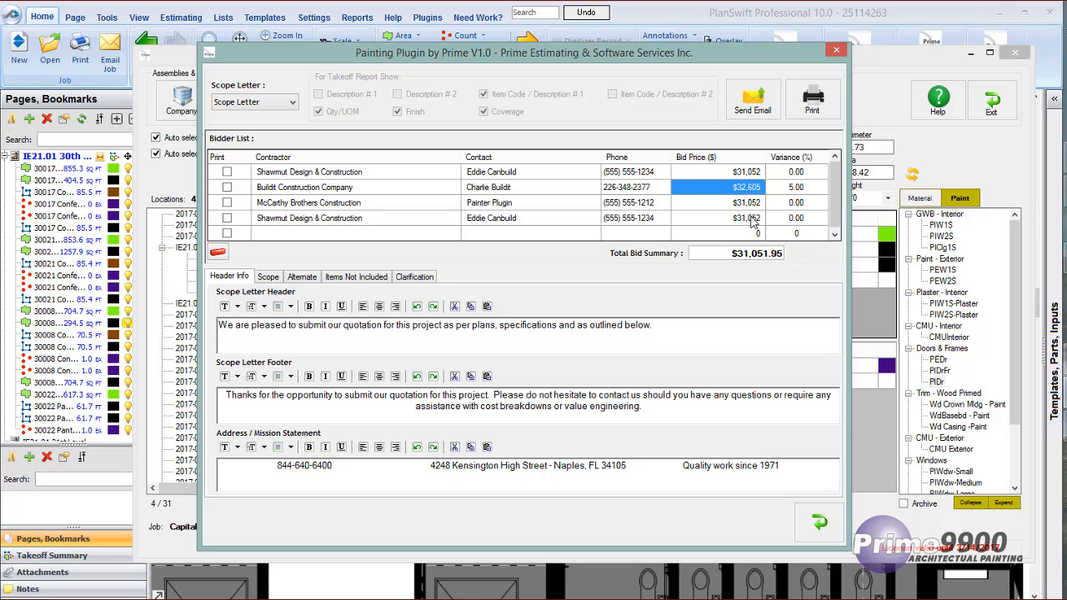
- Set the bid variance to 10% for McCarthy Brothers Construction and 20% for the second Shawmut Design & Construction row
click(796, 205)
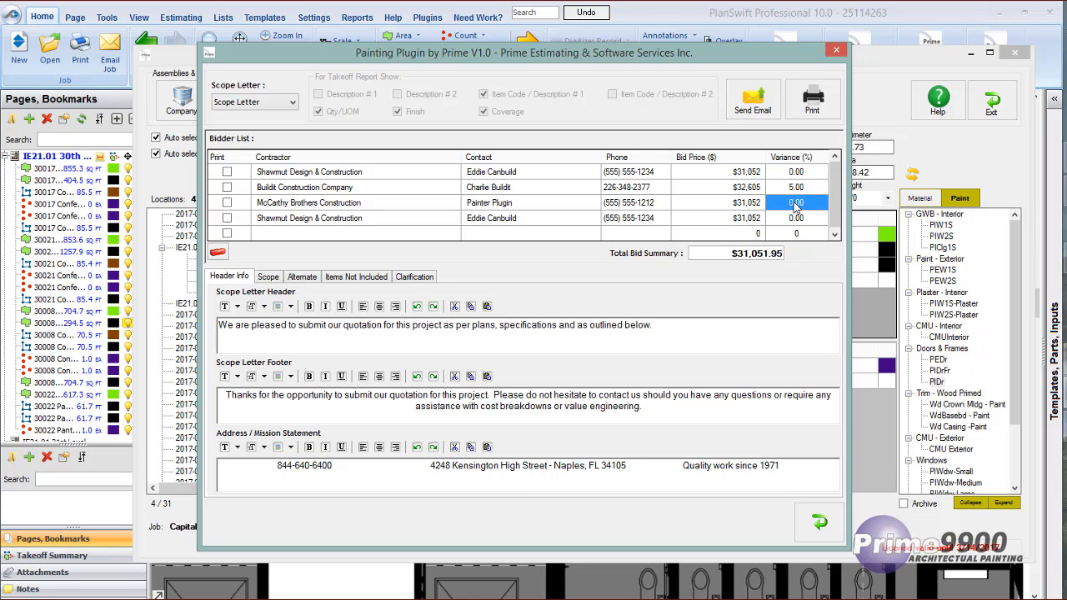
text(10)
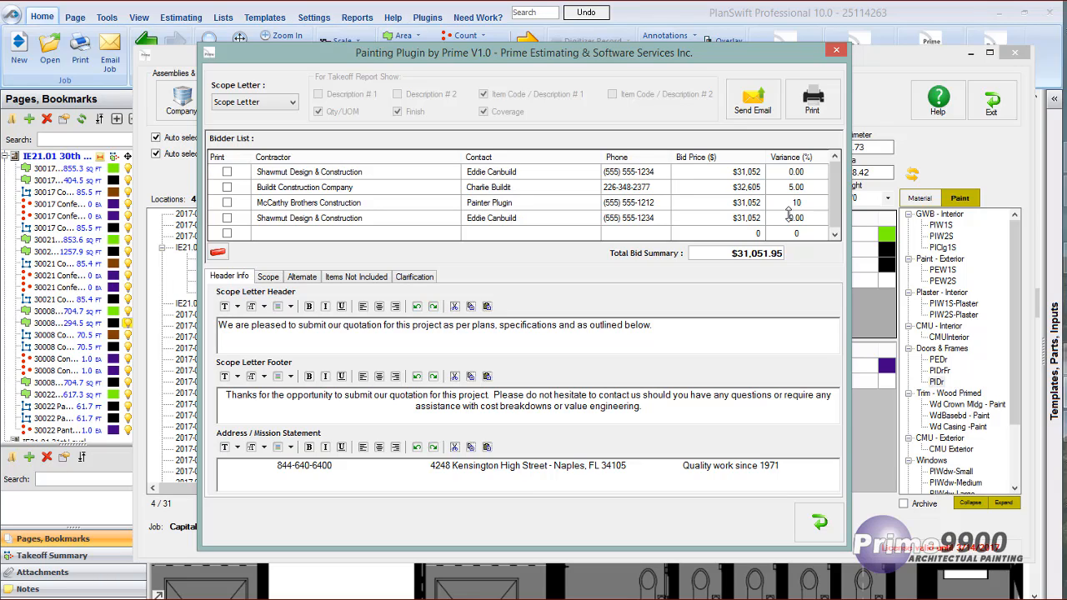
click(738, 205)
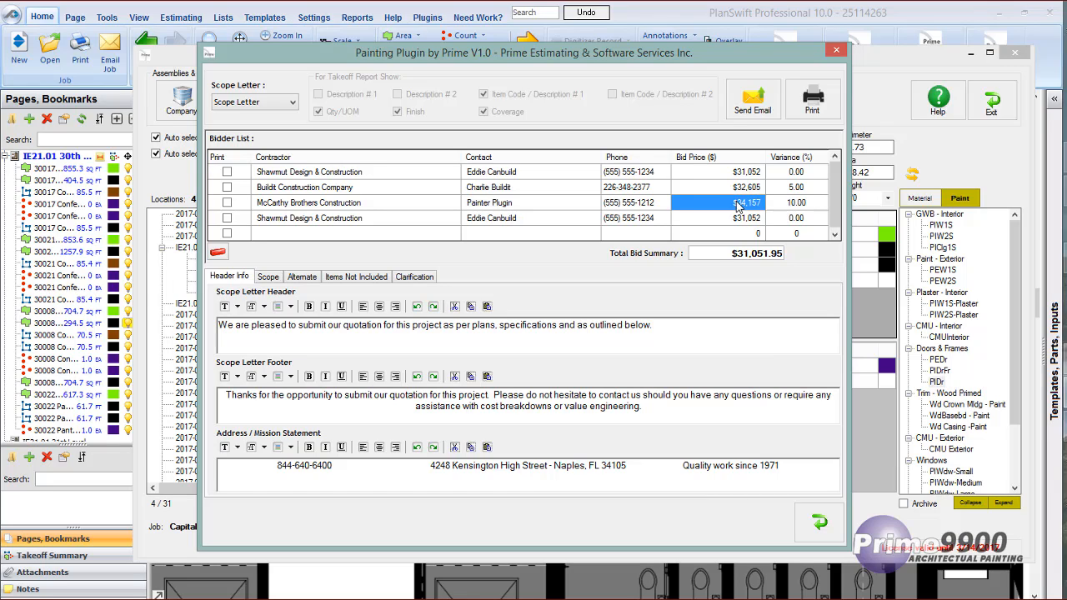
click(797, 218)
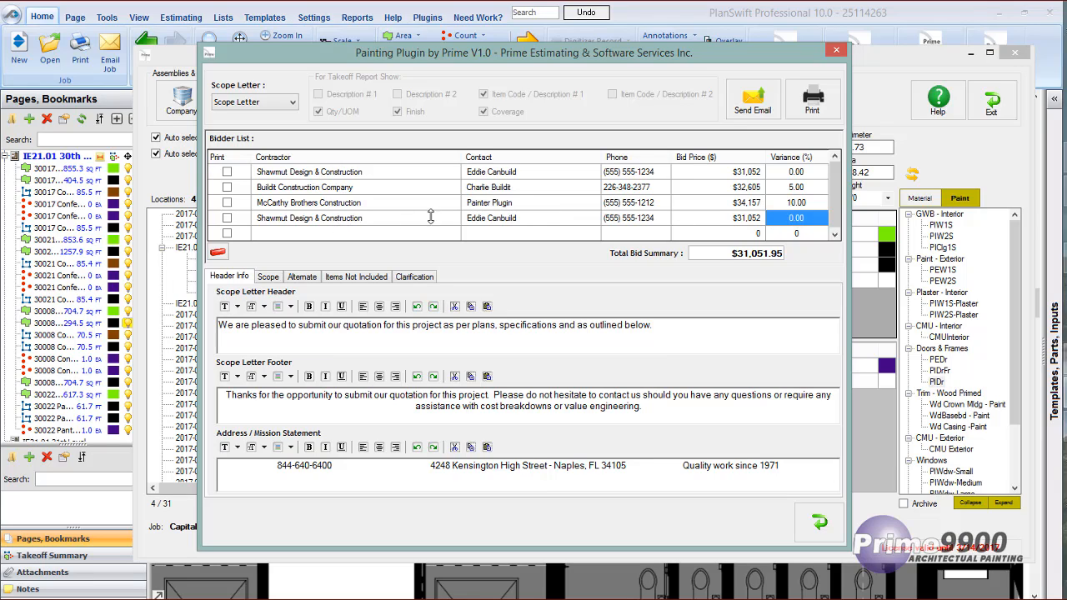
click(775, 215)
text(20)
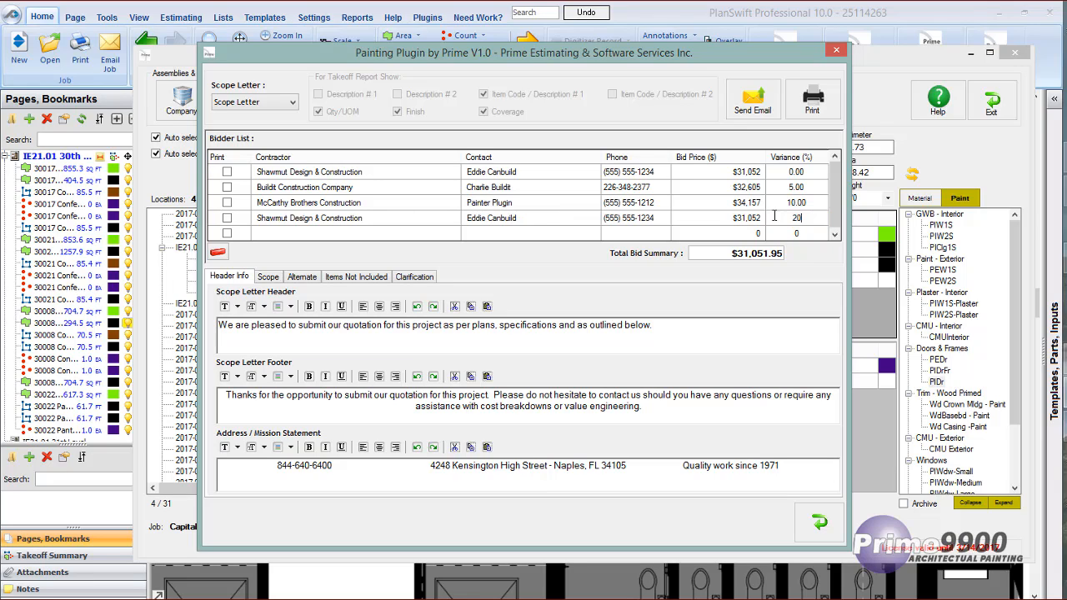
click(721, 220)
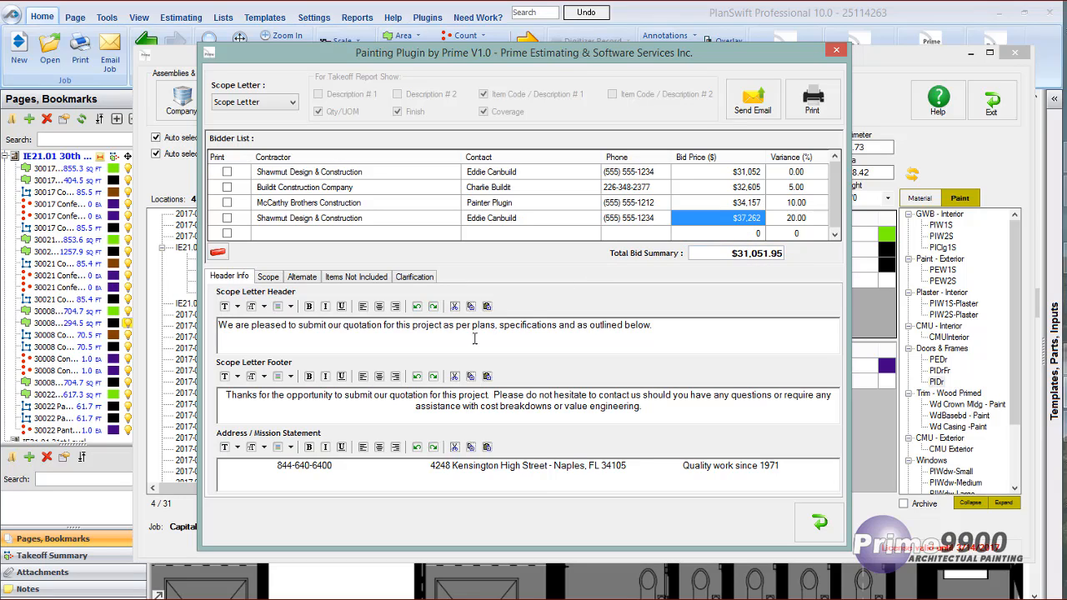
- Review the scope letter's header, footer and address / mission statement texts
click(633, 324)
drag(652, 324, 218, 325)
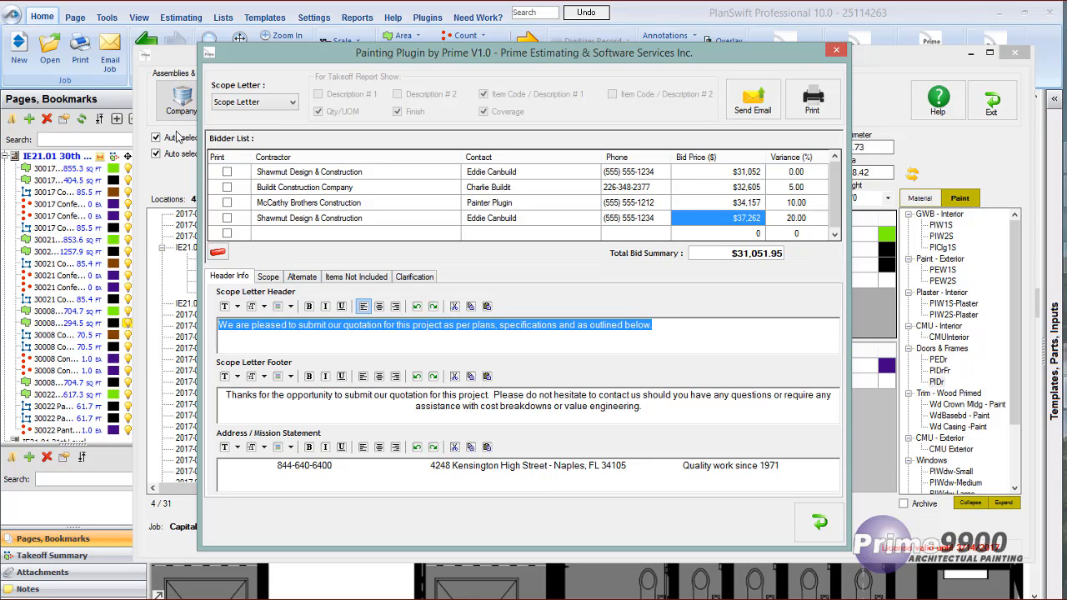
drag(663, 407, 239, 389)
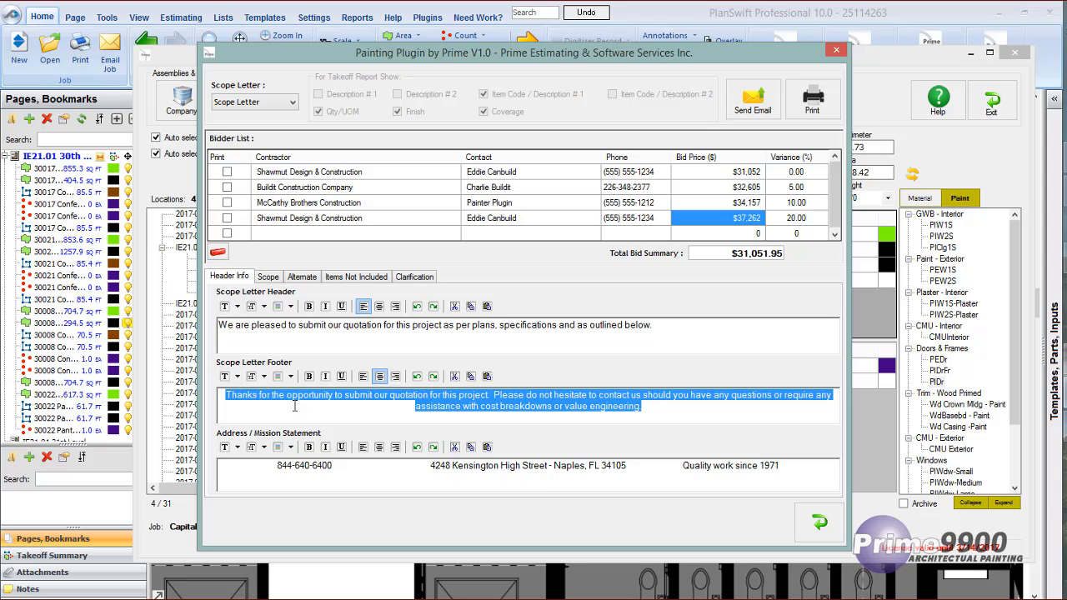
triple_click(277, 465)
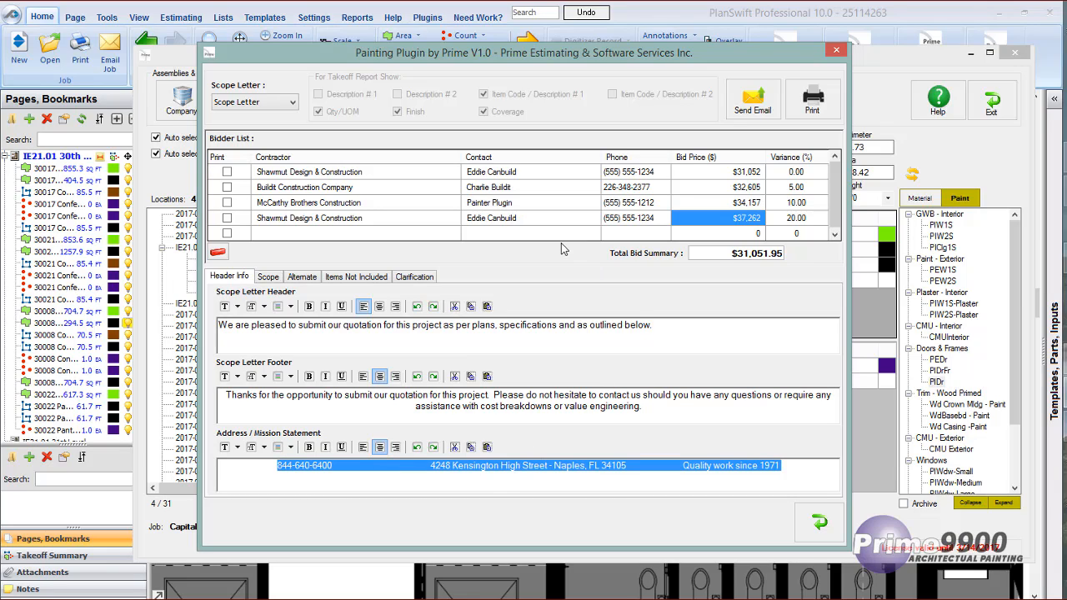
- Keep Scope Letter as the report type and mark the first Shawmut Design & Construction bidder for printing
click(293, 102)
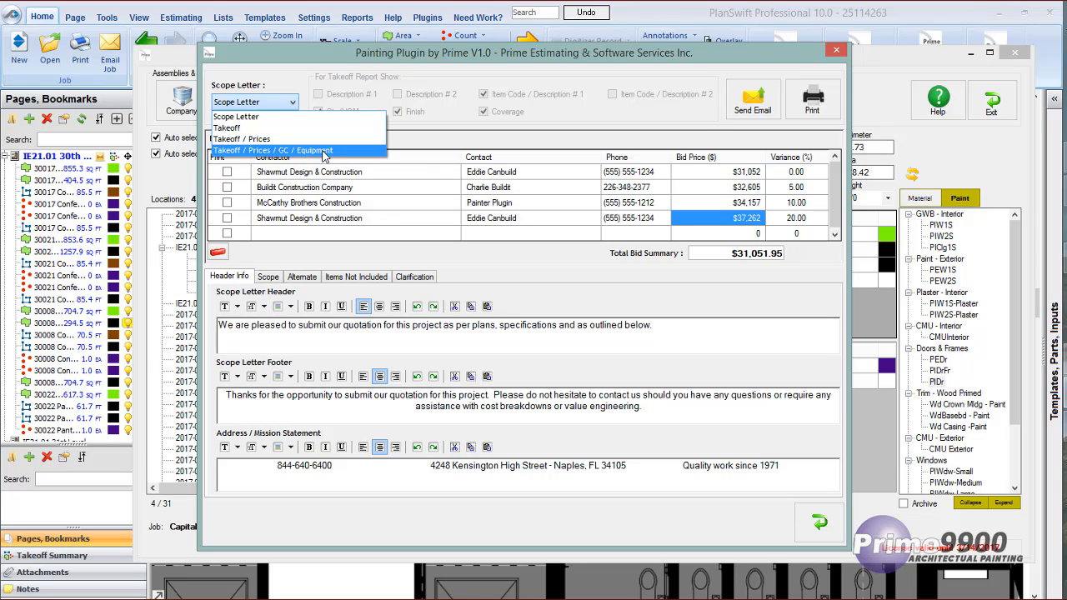
click(252, 118)
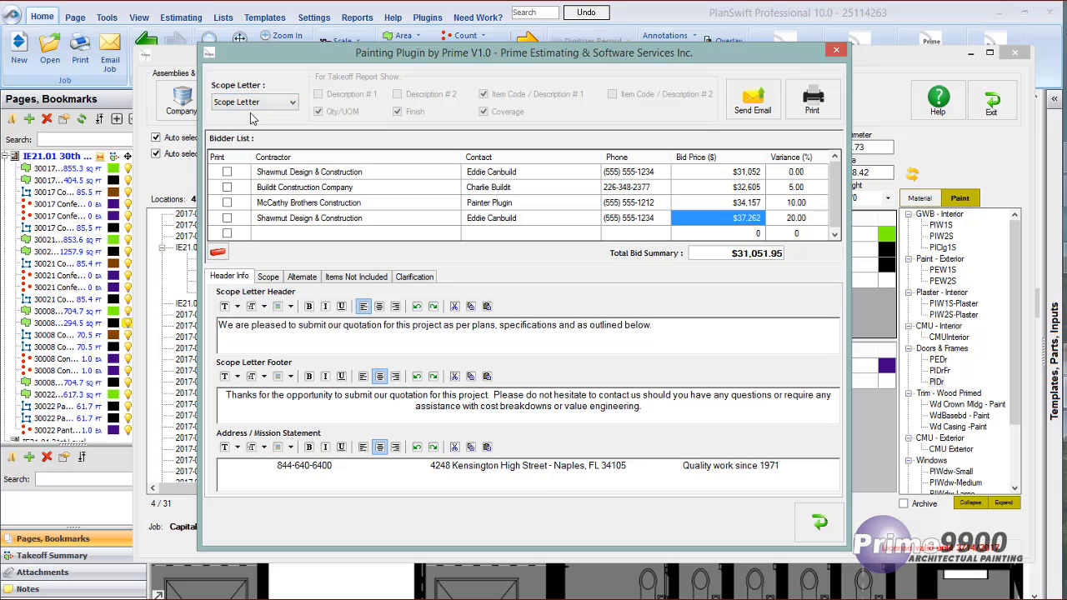
click(227, 172)
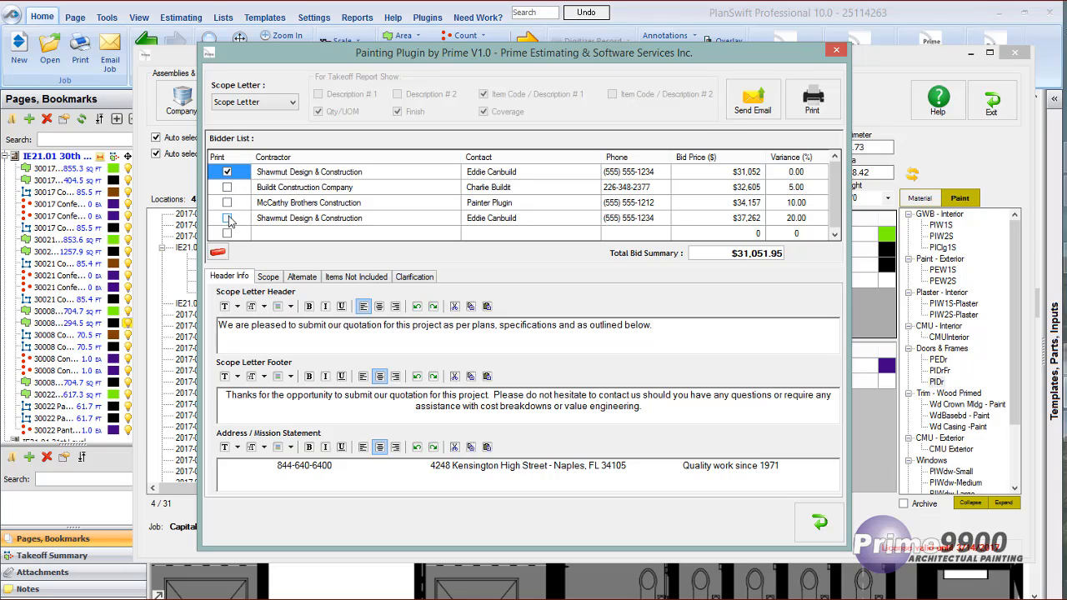
- Review the scope text and correct the misspelled word in its labor and material line to "supervision"
click(268, 278)
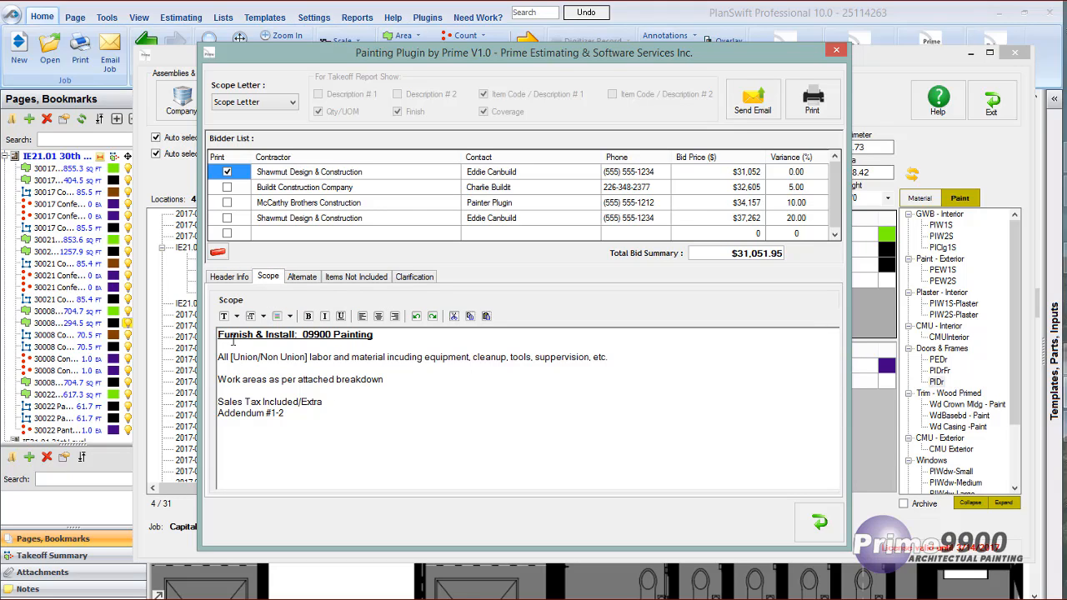
click(229, 275)
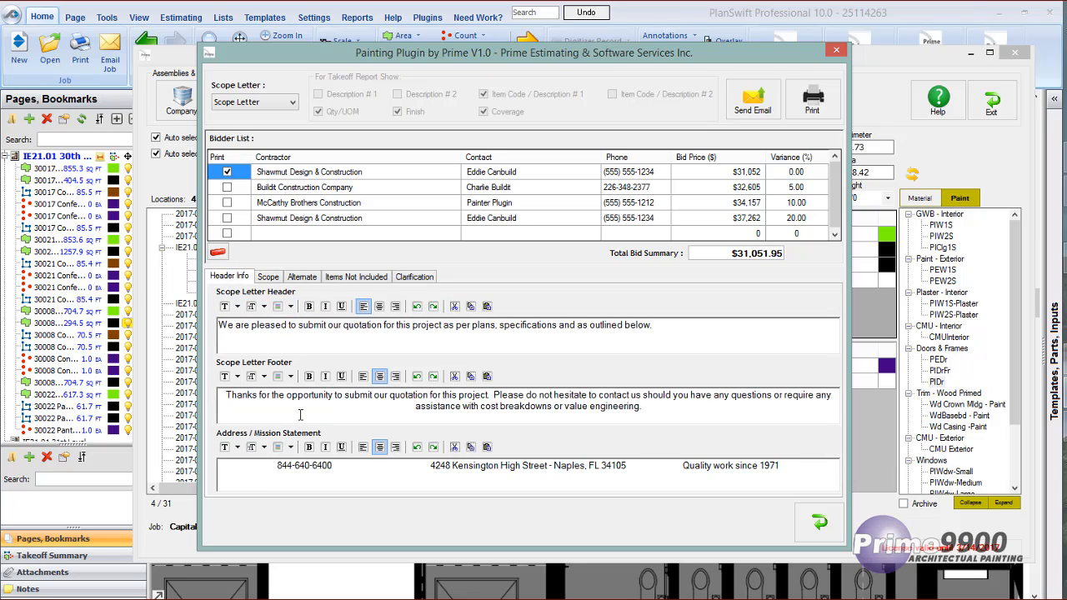
click(271, 278)
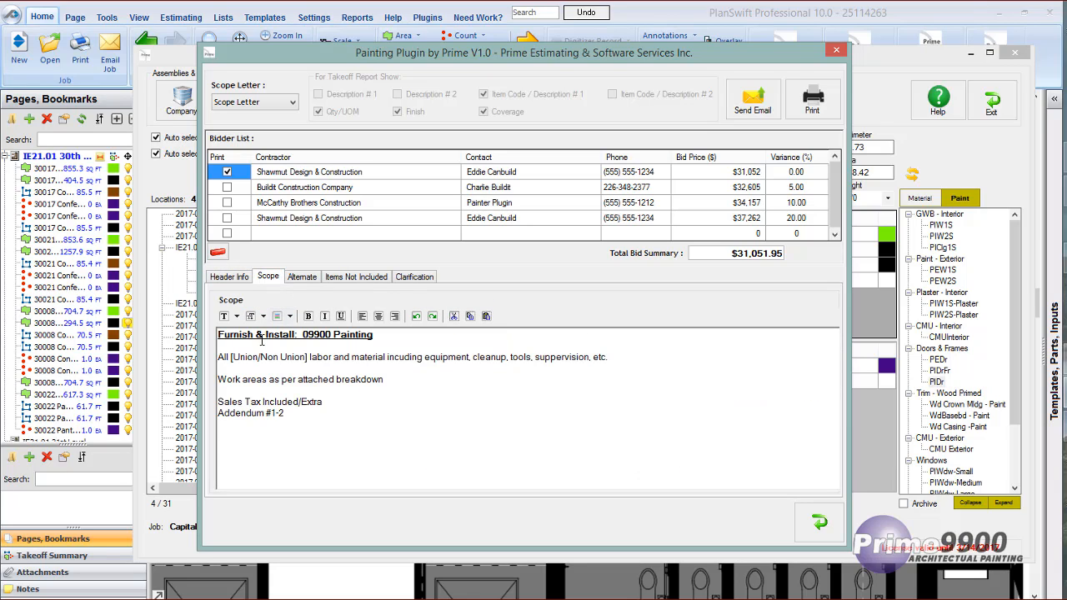
drag(218, 334, 388, 339)
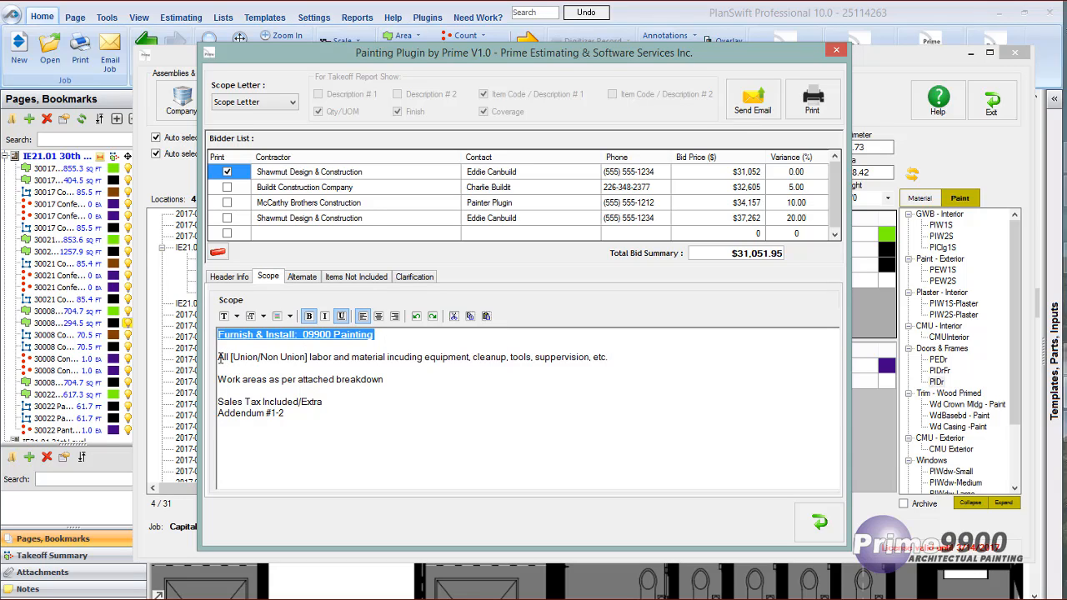
drag(218, 357, 604, 420)
click(546, 359)
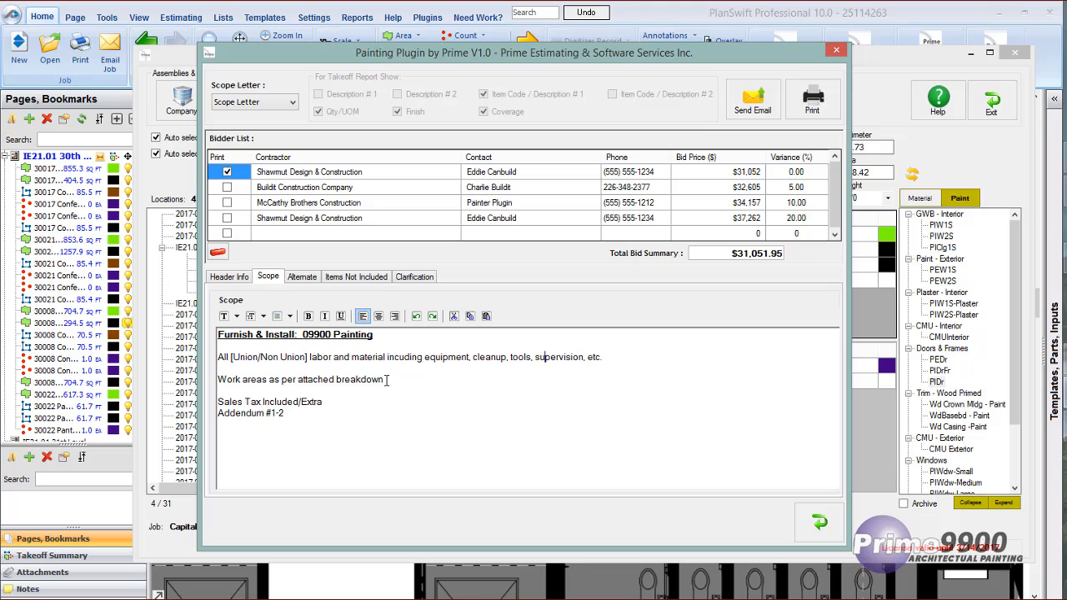
- Review the report type options and the scope letter's alternates, items not included and clarification texts, including the Terms & Conditions
click(292, 103)
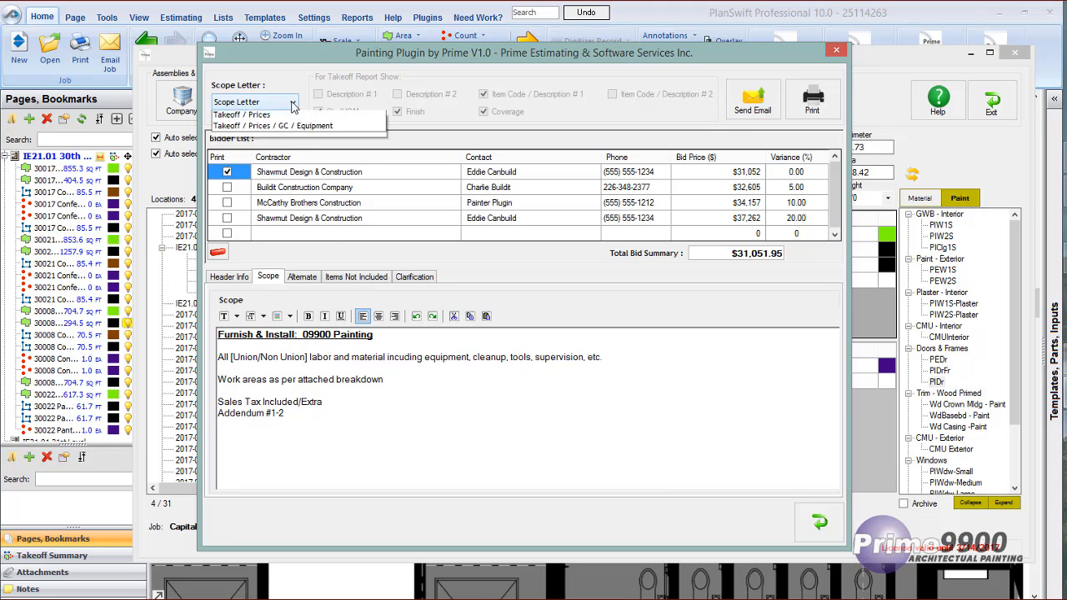
click(432, 393)
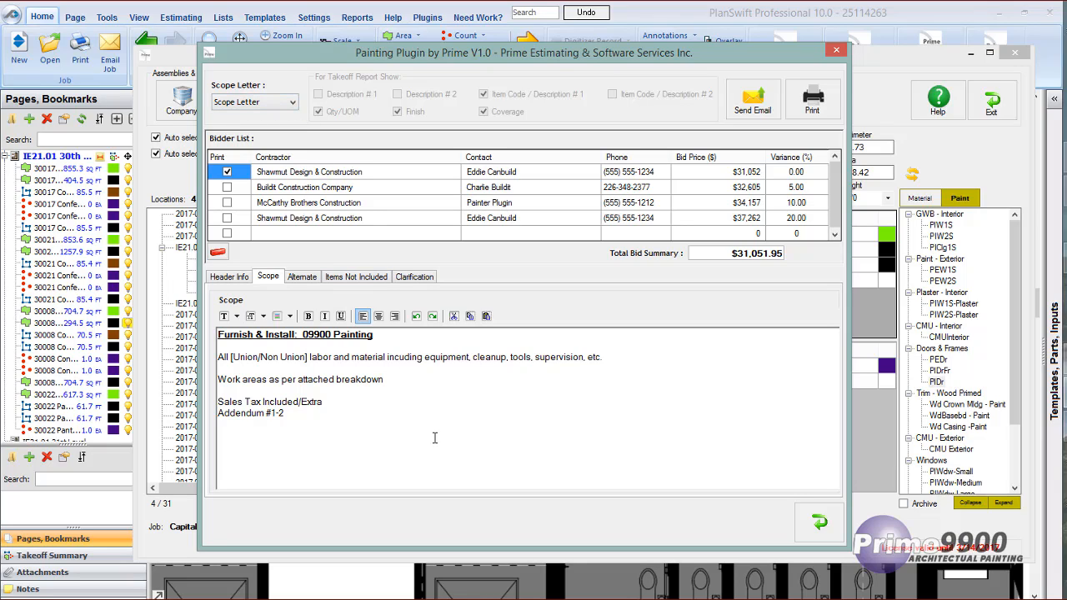
click(303, 278)
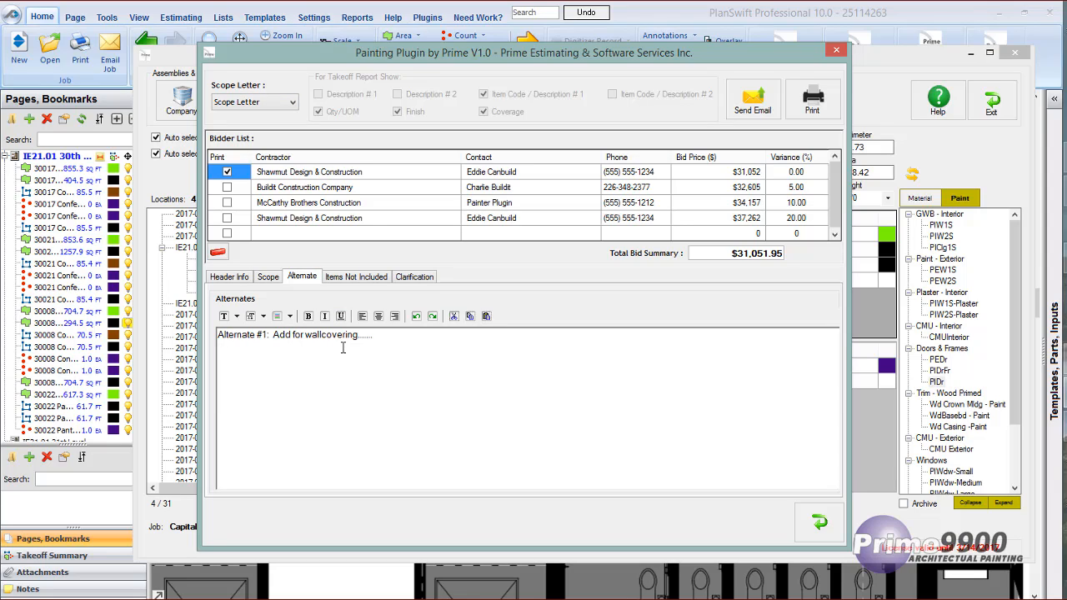
click(357, 278)
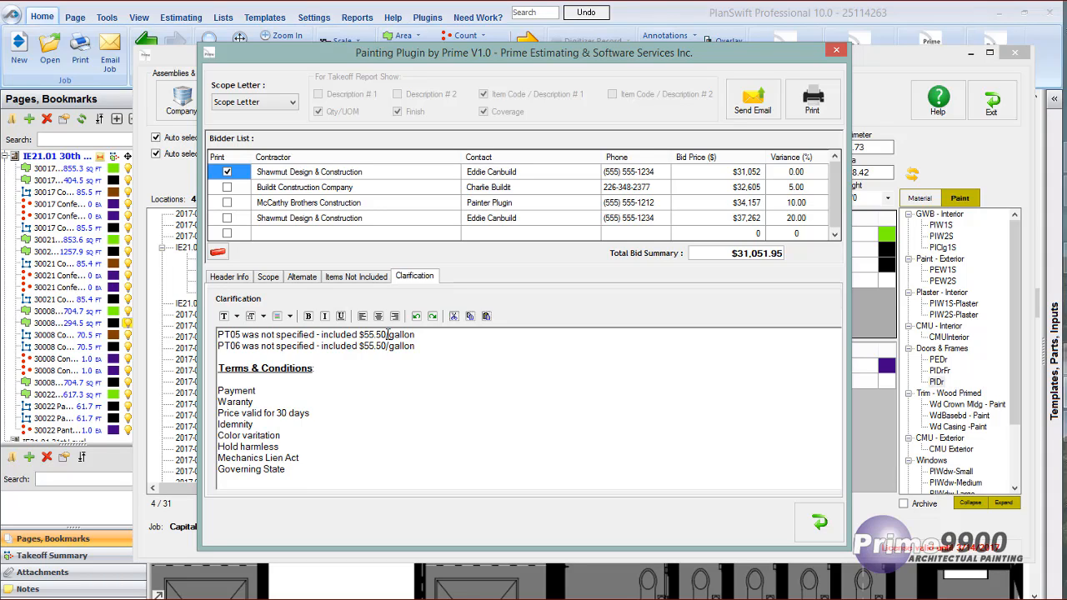
click(218, 368)
drag(218, 368, 322, 471)
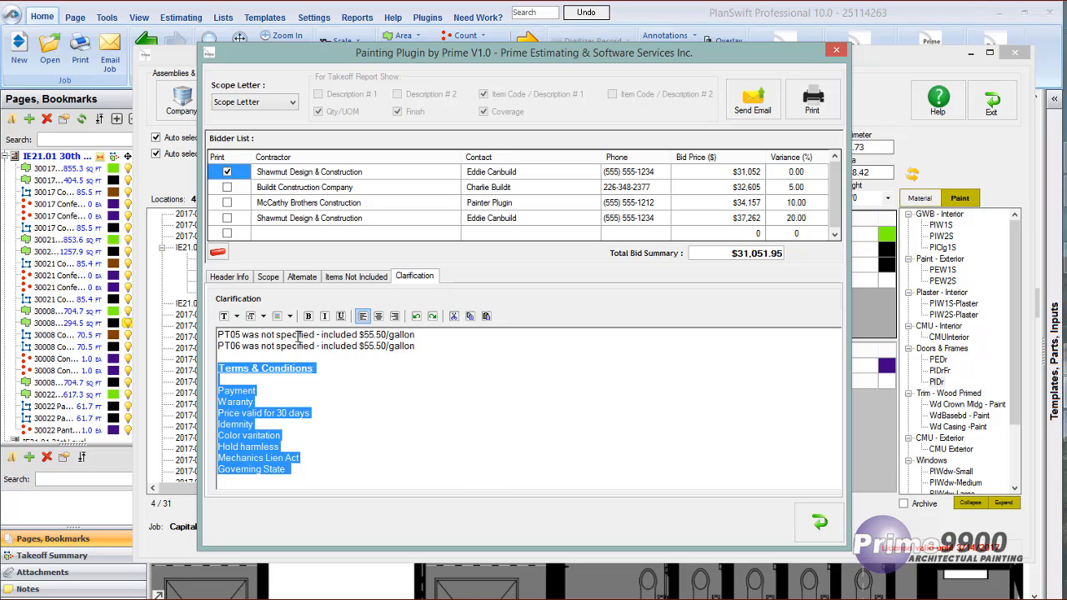
- Preview the scope letter for the marked Shawmut Design & Construction bidder, read through its first page and close the report
click(219, 277)
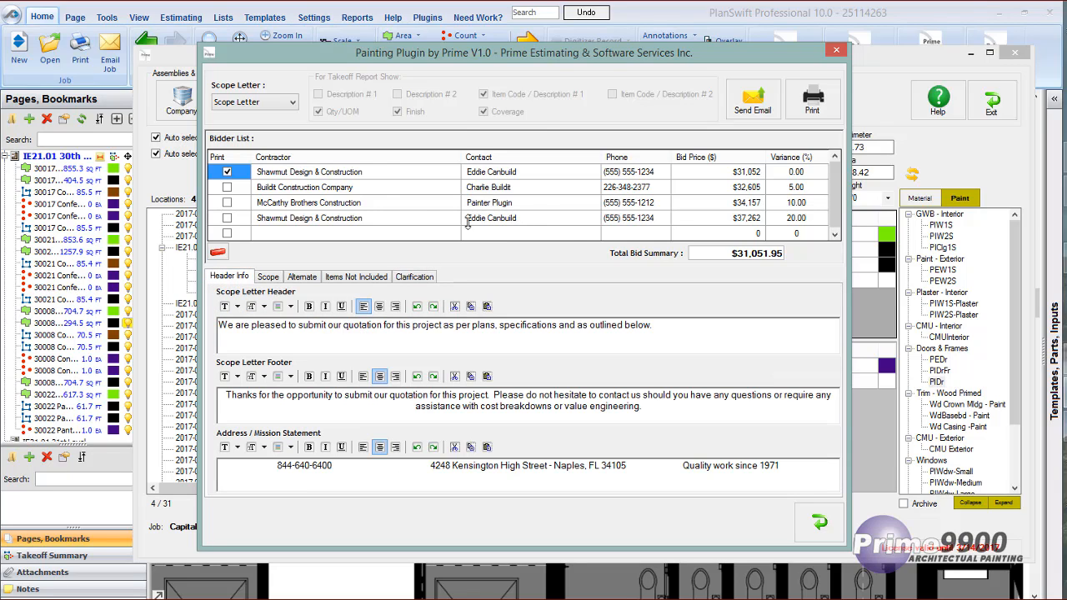
click(811, 98)
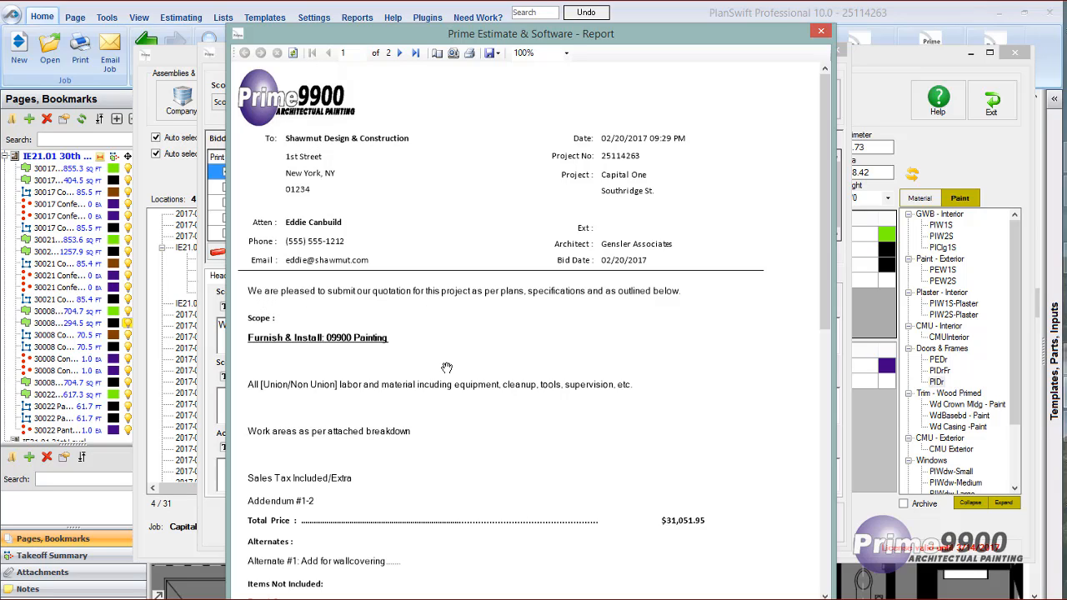
scroll(445, 370, down, 1)
scroll(445, 371, down, 4)
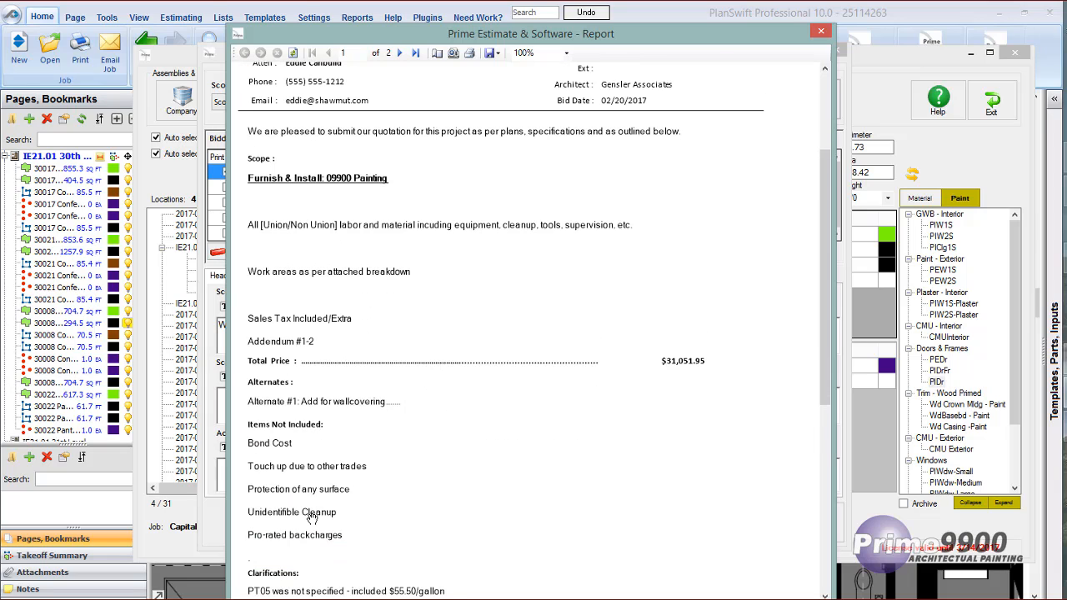
scroll(311, 519, down, 3)
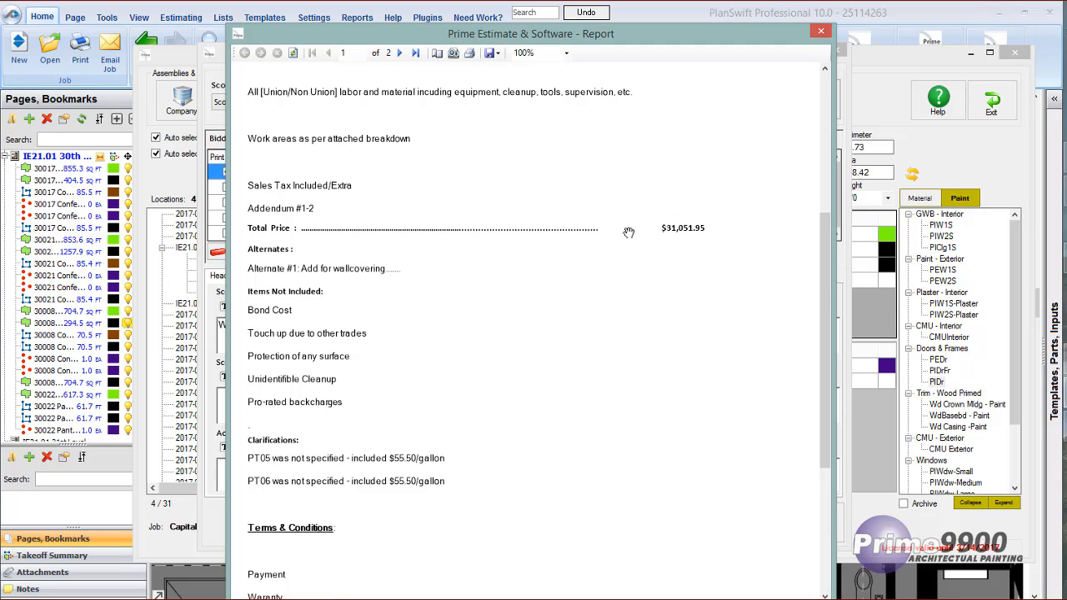
click(822, 33)
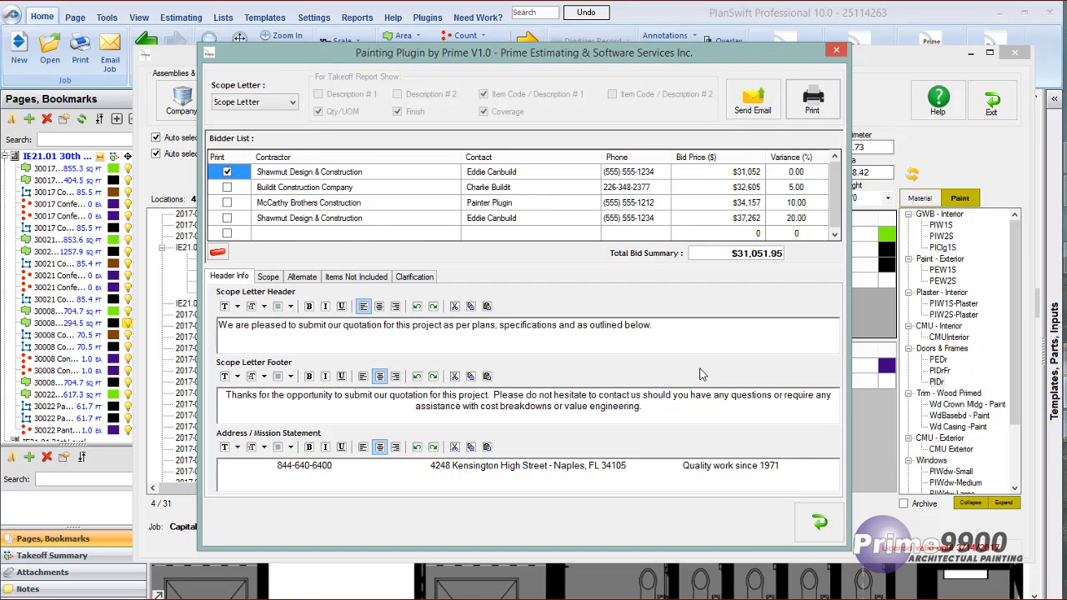
- Draft an email to the bidder's contact with the scope letter attached and the body "Attached find quotation", and exit without sending it
click(753, 102)
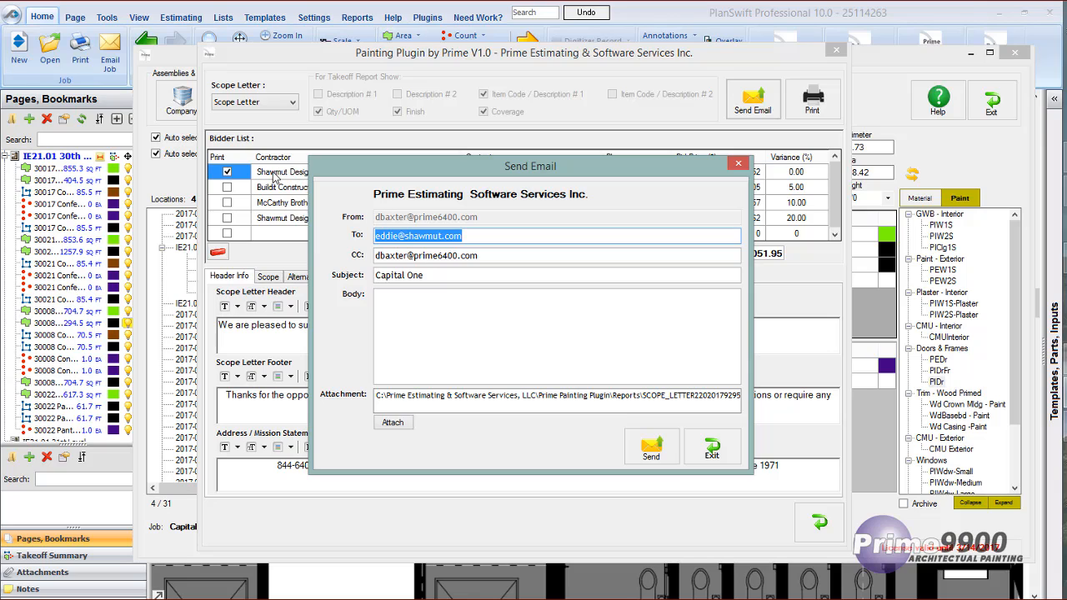
drag(438, 168, 521, 148)
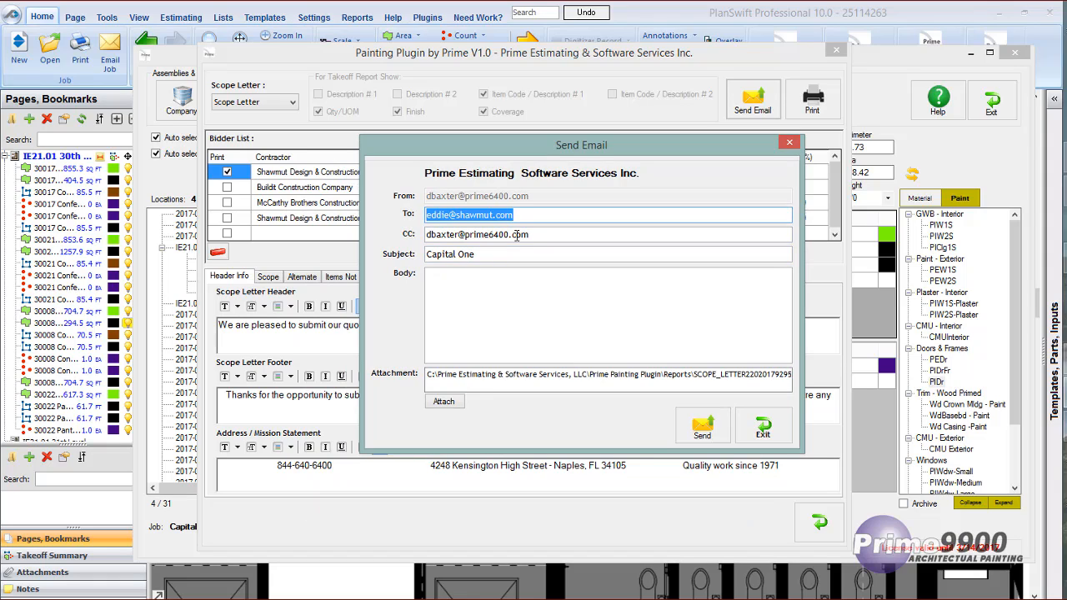
click(431, 290)
text(Att)
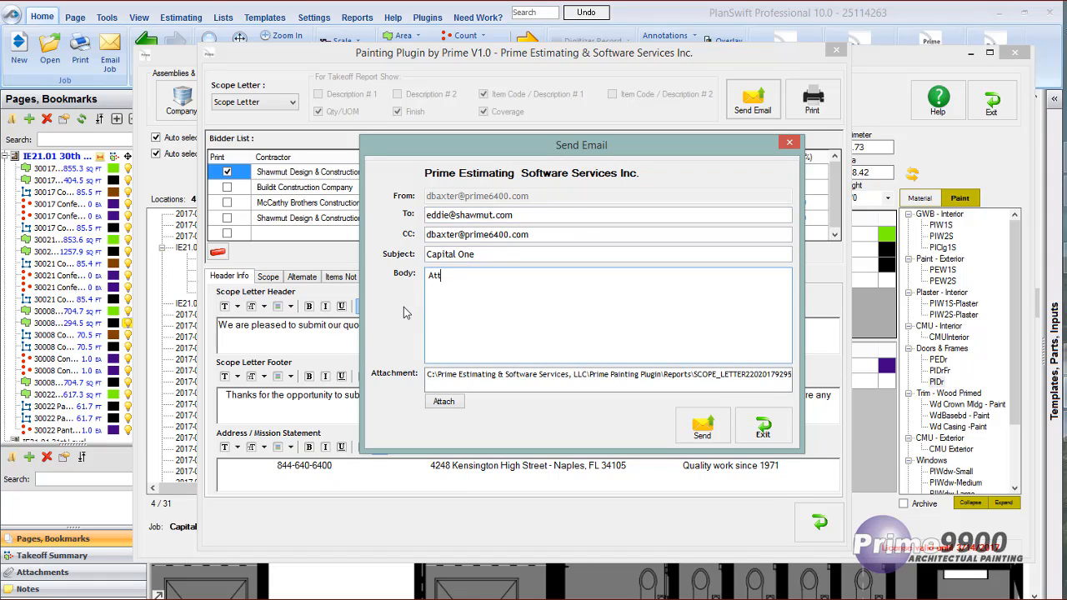
text(ached find quotation)
click(766, 426)
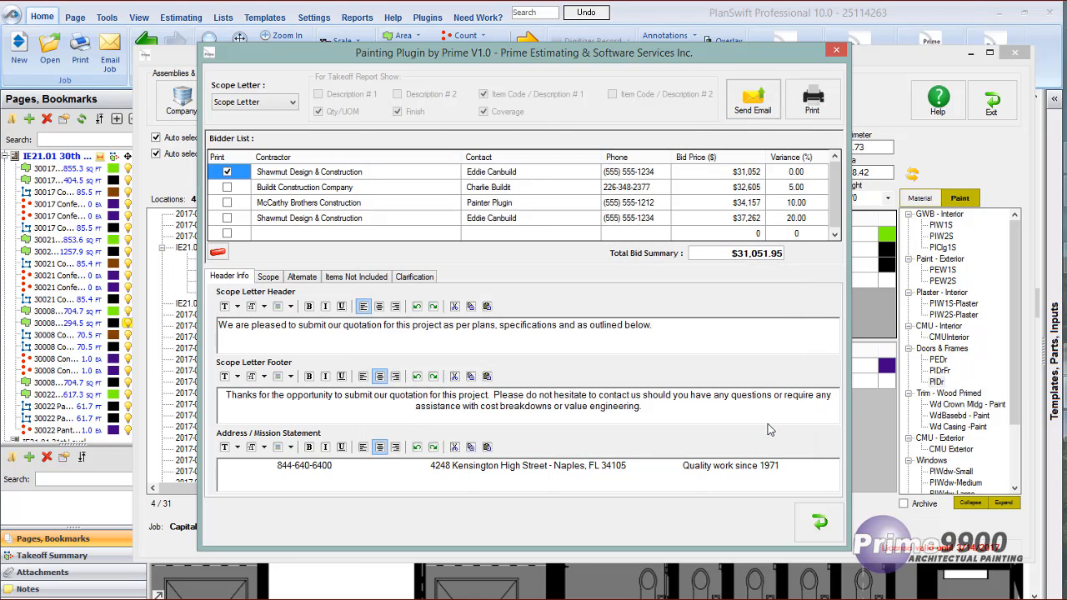
- Leave the scope letter and examine the company's contact details, labor rates, overhead & profit and email configuration in the company settings
click(817, 524)
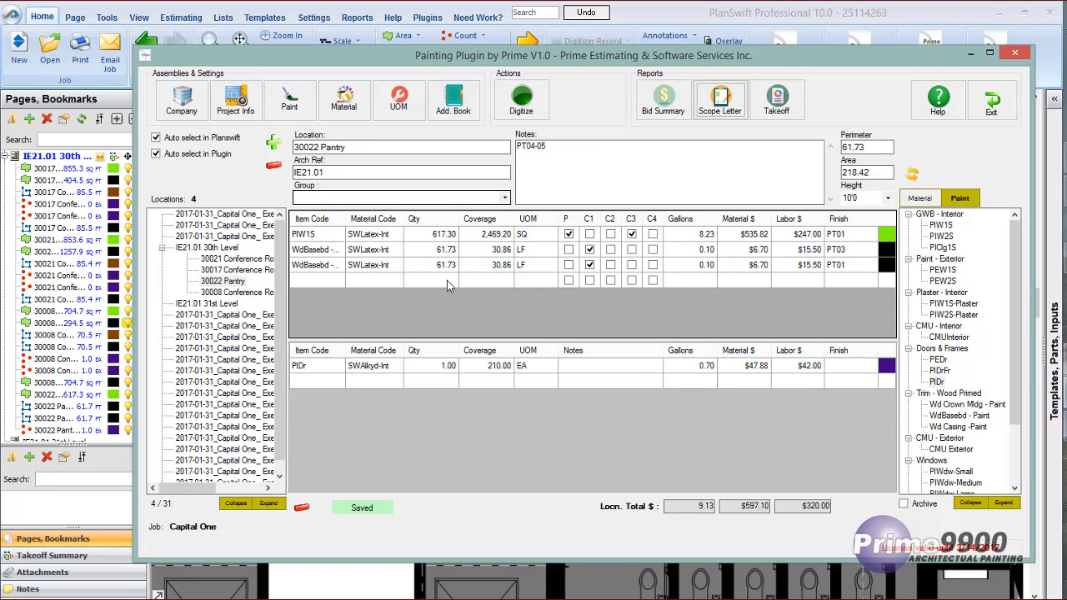
click(182, 102)
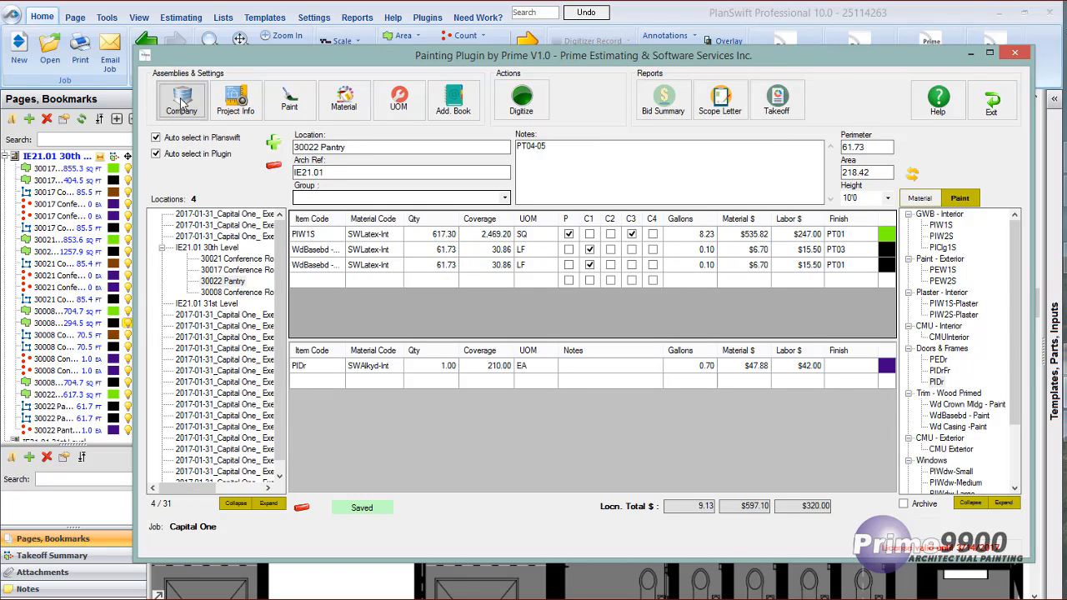
drag(482, 53, 344, 57)
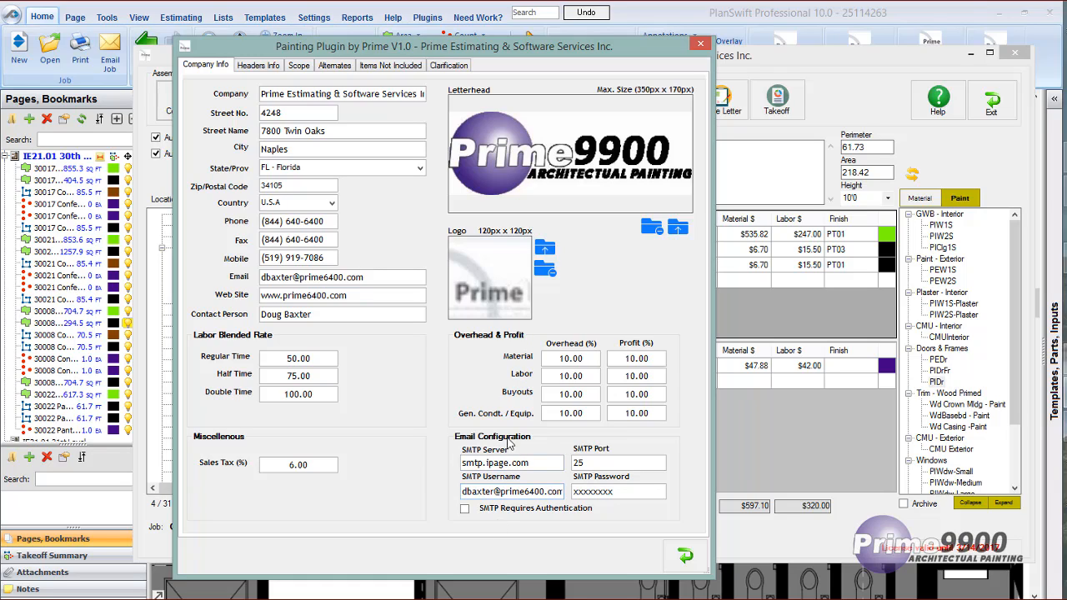
- Review the company's default header, scope, alternates, items not included and clarification texts, including the Terms & Conditions
click(259, 67)
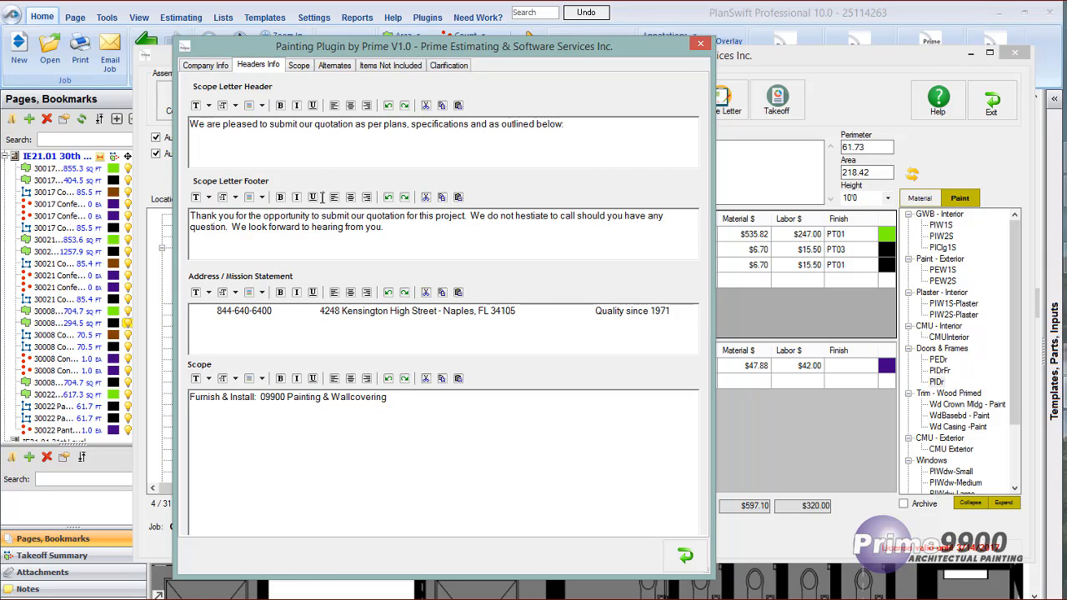
click(305, 66)
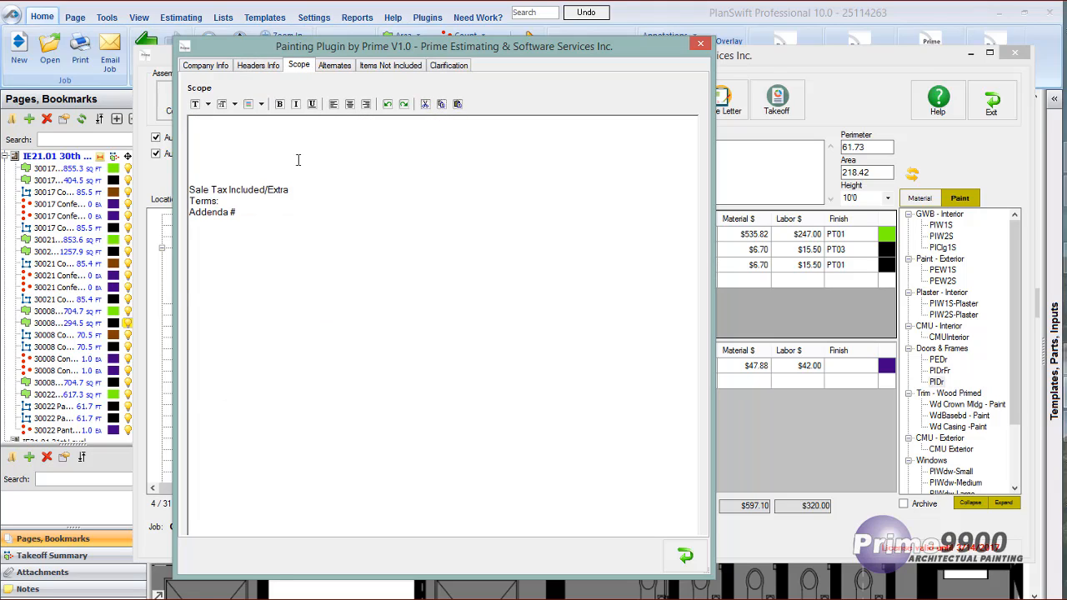
click(338, 65)
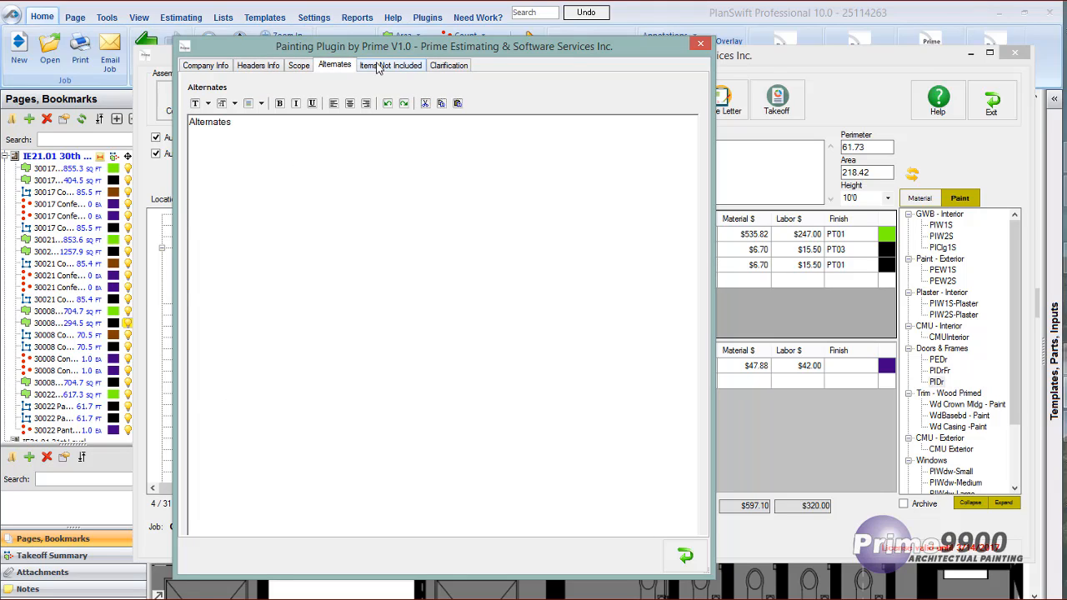
click(378, 66)
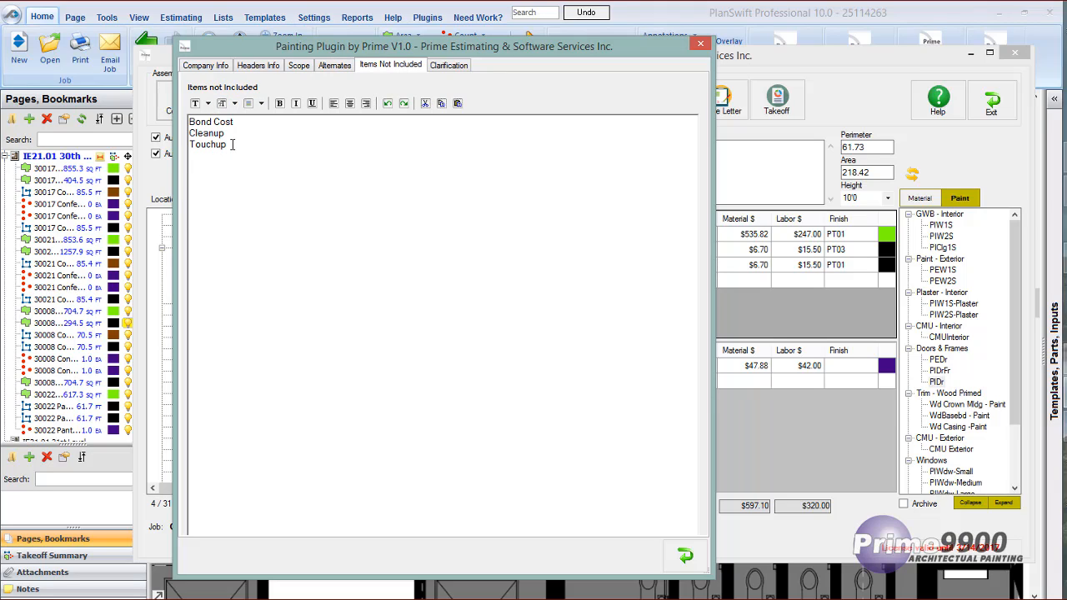
click(445, 70)
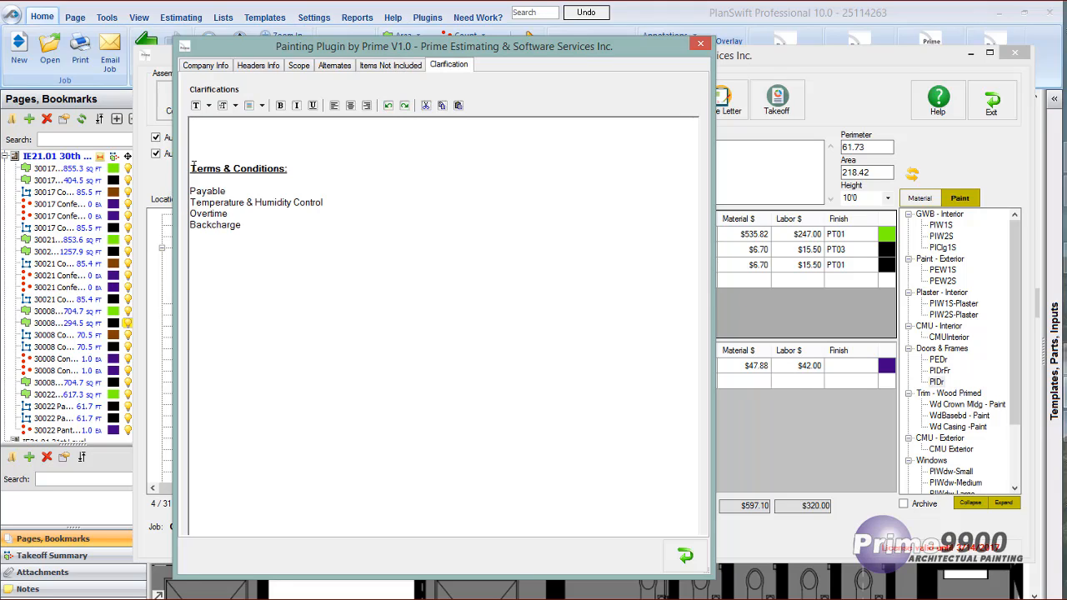
drag(191, 166, 310, 250)
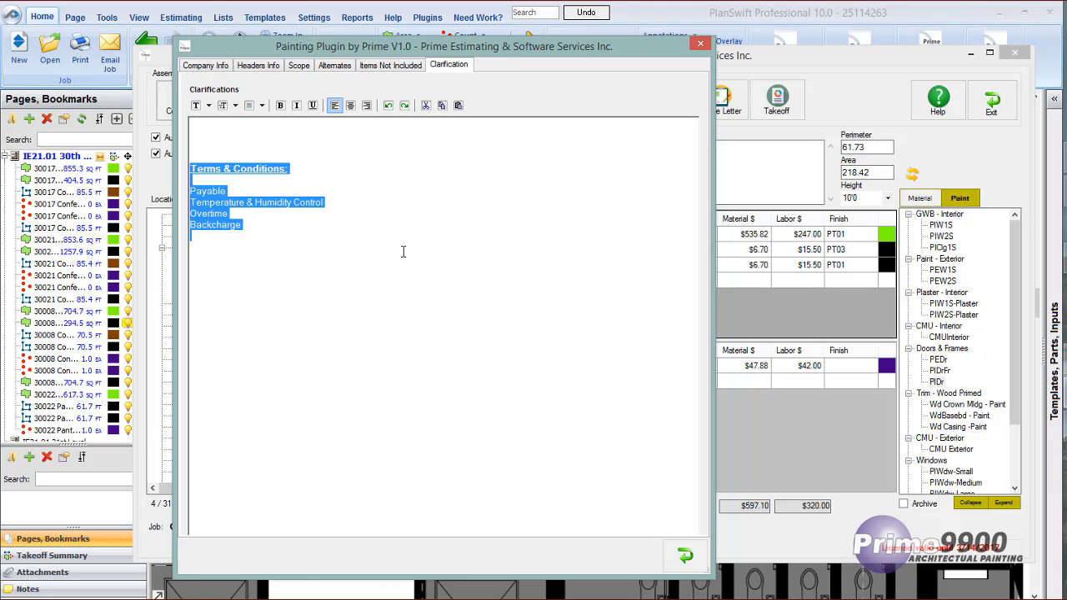
- Recheck the company's default scope and scope letter footer texts and close the company settings
click(300, 66)
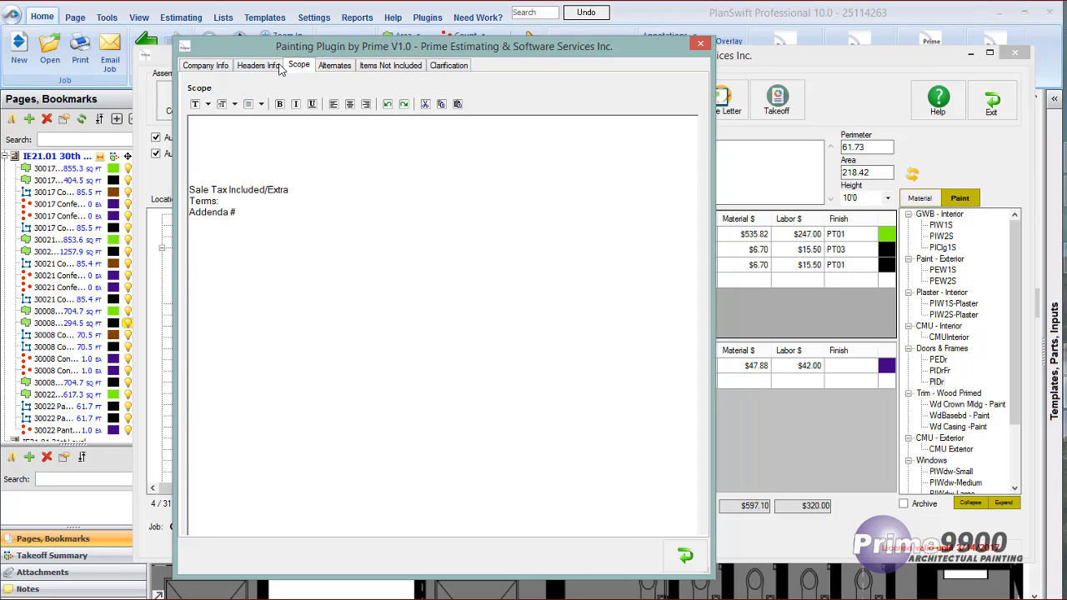
click(278, 67)
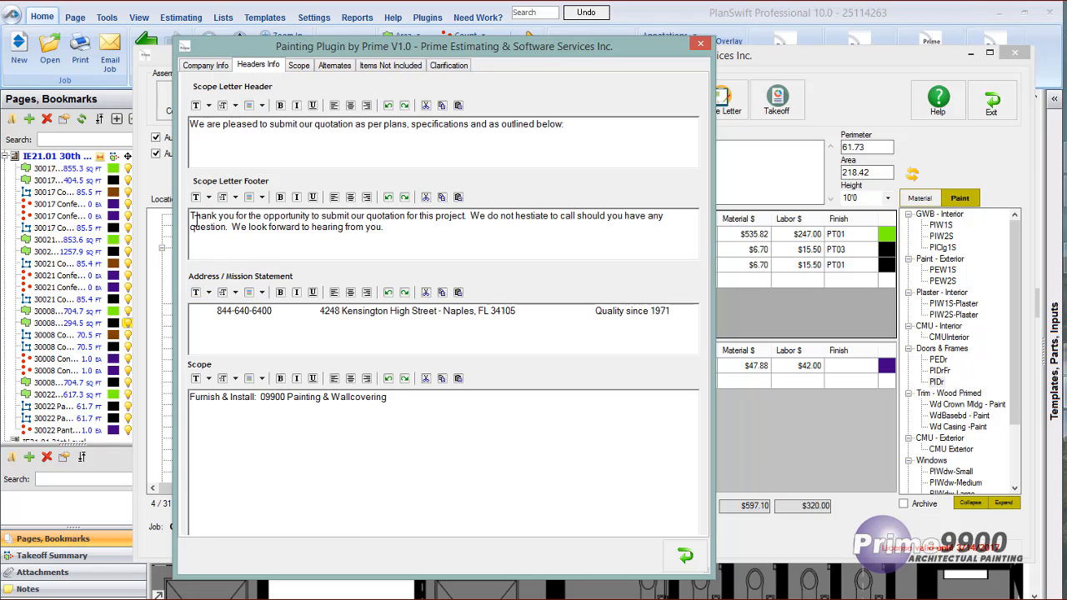
drag(192, 218, 402, 237)
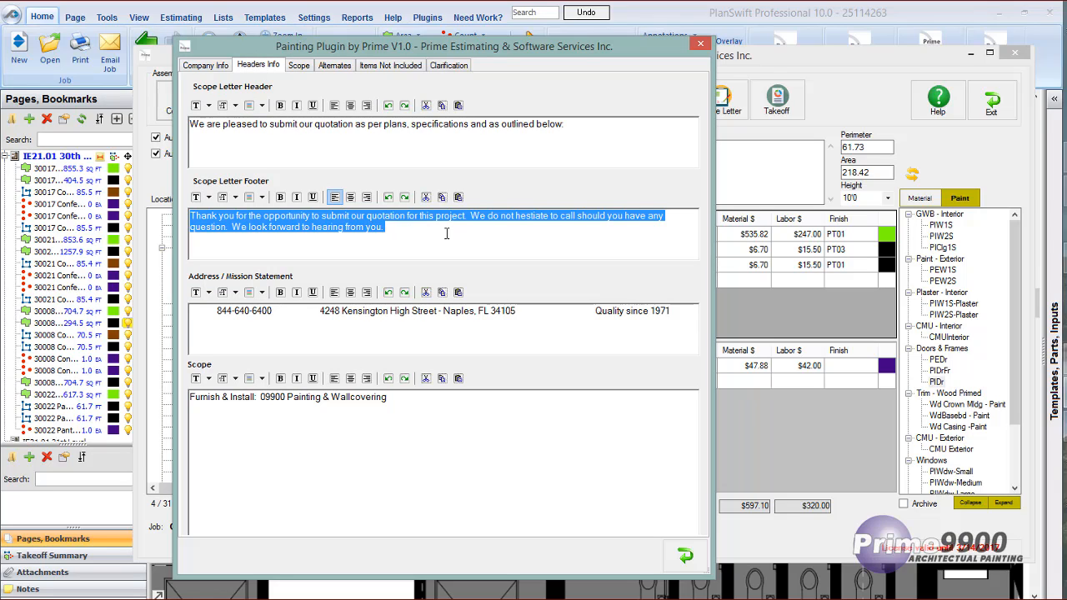
click(686, 557)
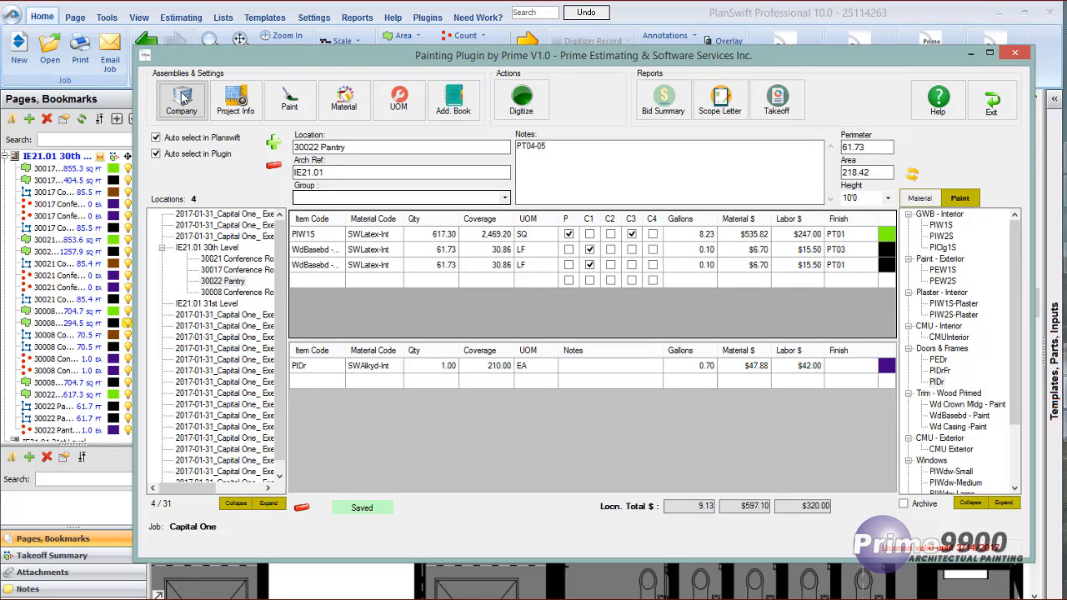
- Open the project info for the Capital One job, choosing to zero the bidders' variances
click(235, 98)
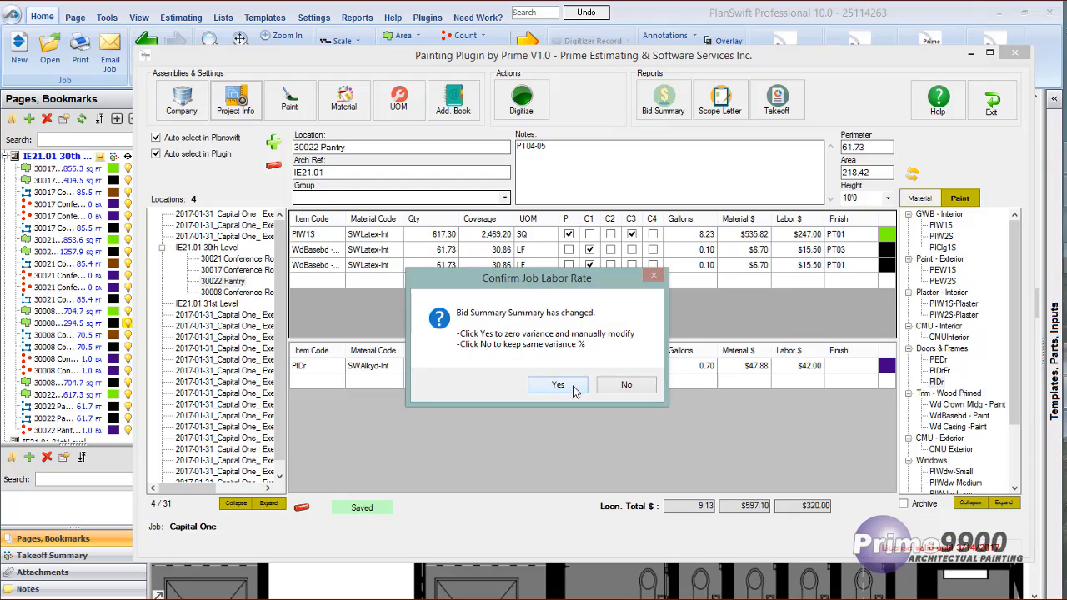
click(561, 383)
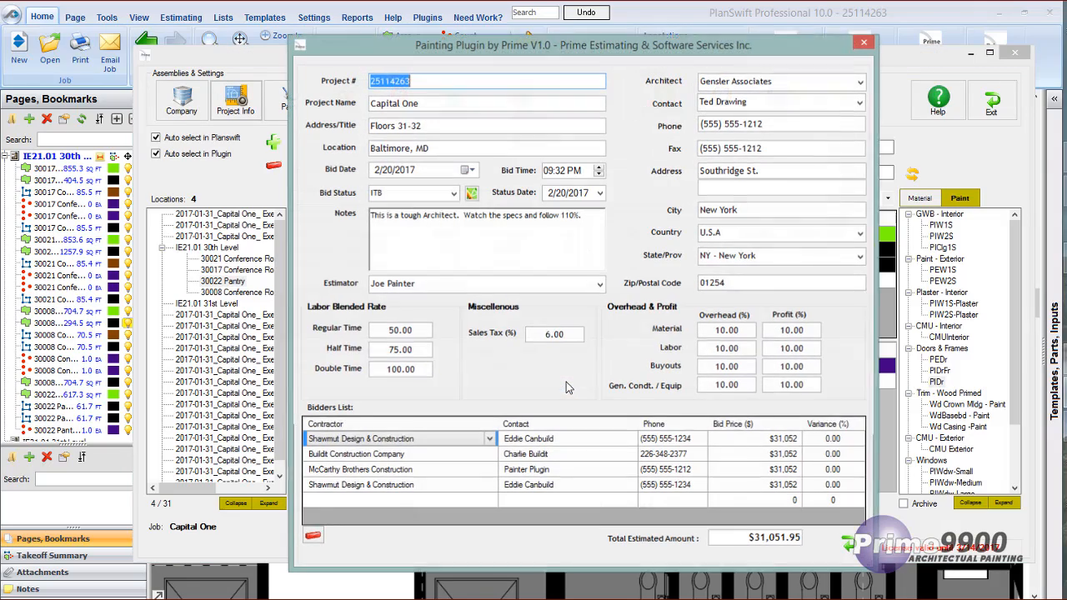
drag(542, 48, 401, 40)
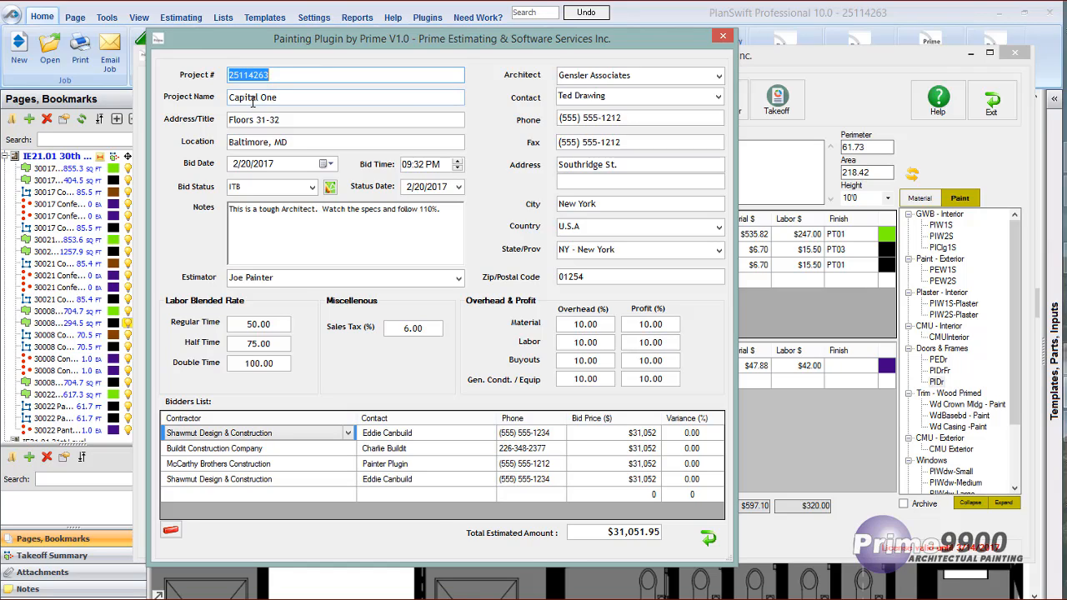
- Examine the project's bid date calendar, the available bid statuses and their editable list, and the notes about the architect
click(324, 165)
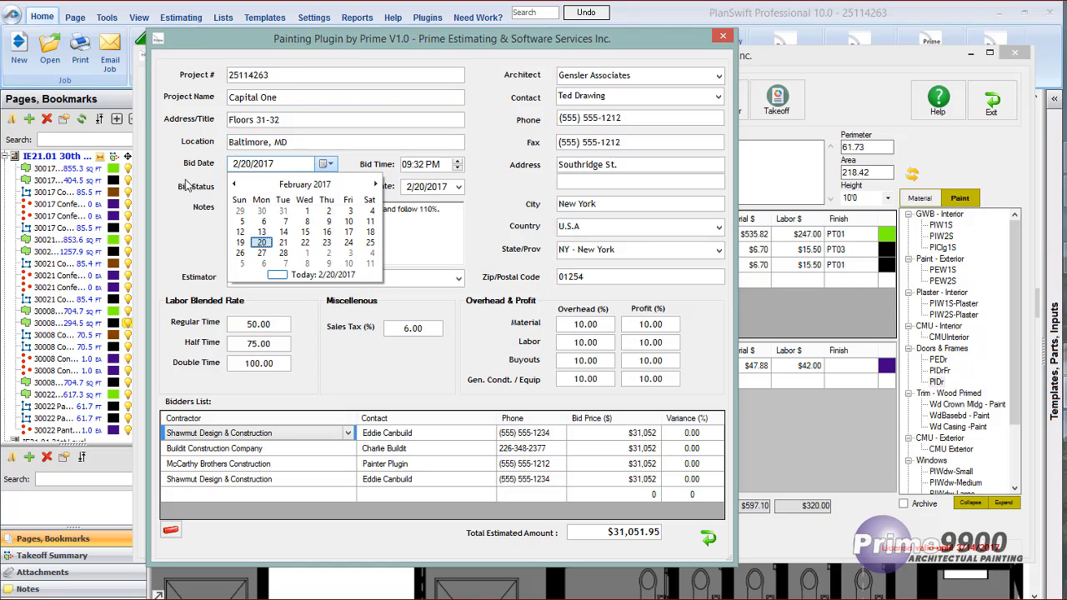
click(262, 243)
click(312, 187)
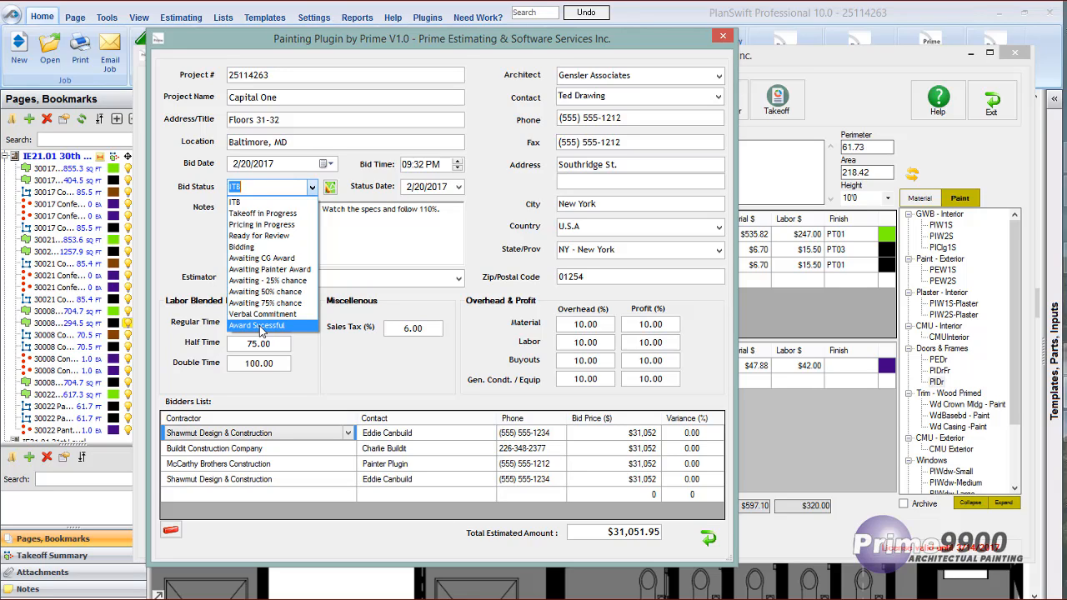
click(329, 189)
click(329, 189)
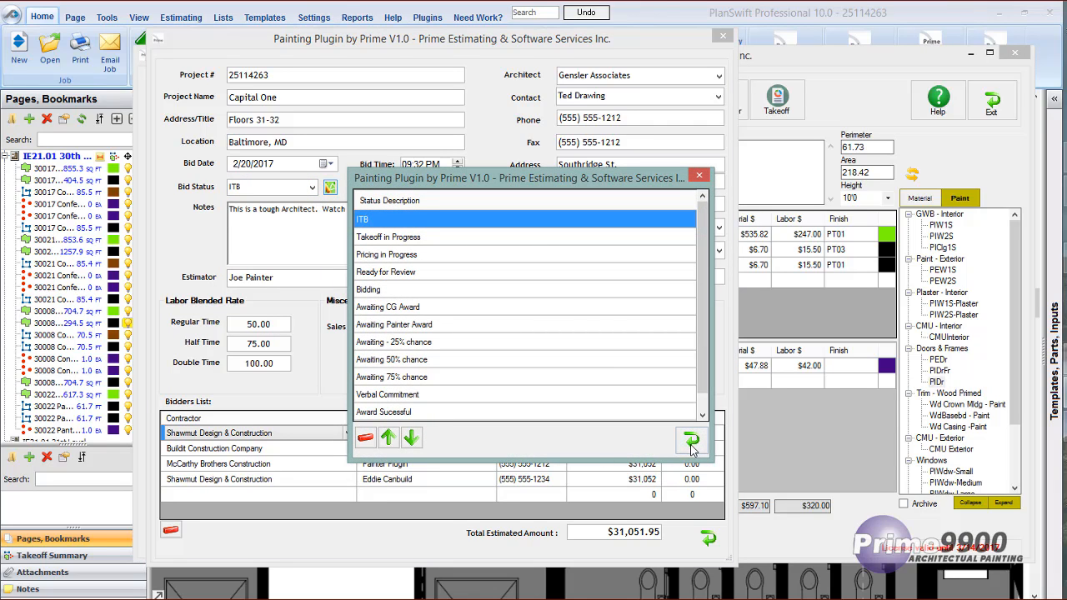
click(692, 440)
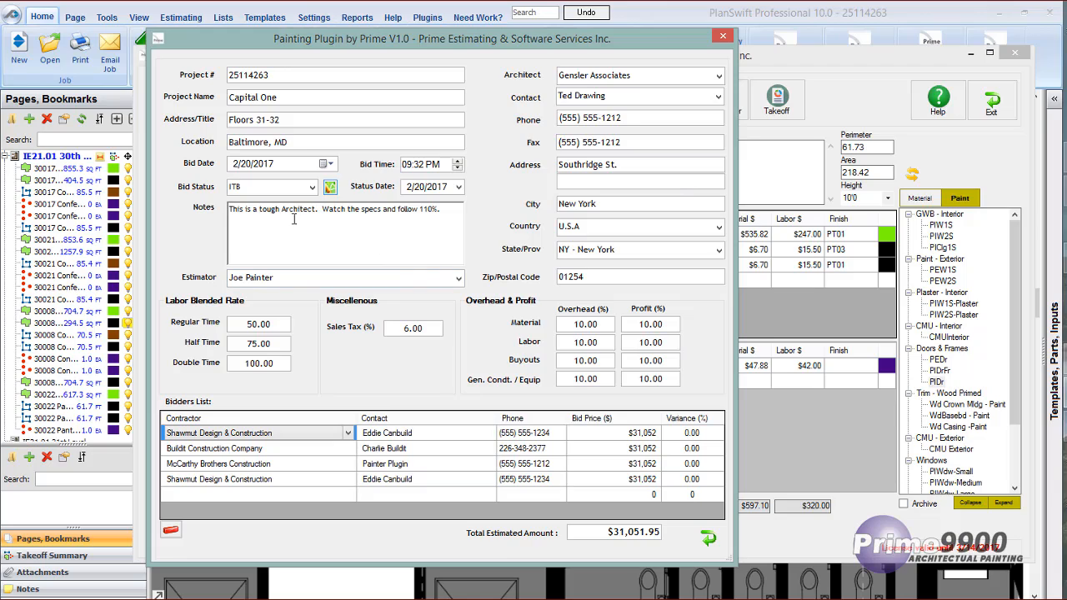
drag(229, 209, 319, 227)
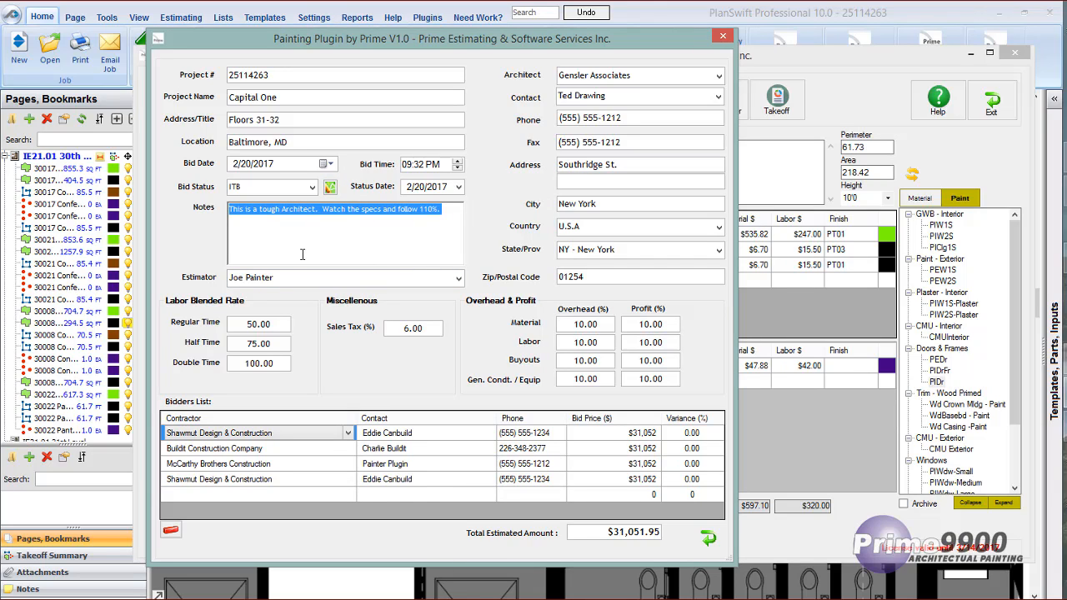
- Review the project's architect, the notes about following the specs and the available estimators, keeping the current estimator
click(561, 77)
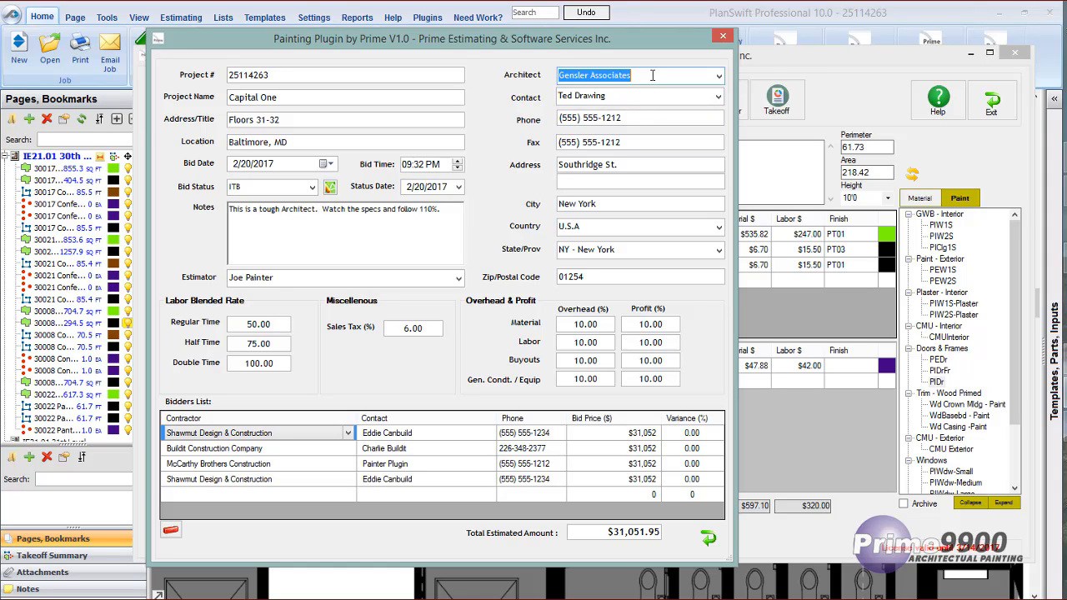
drag(230, 209, 442, 210)
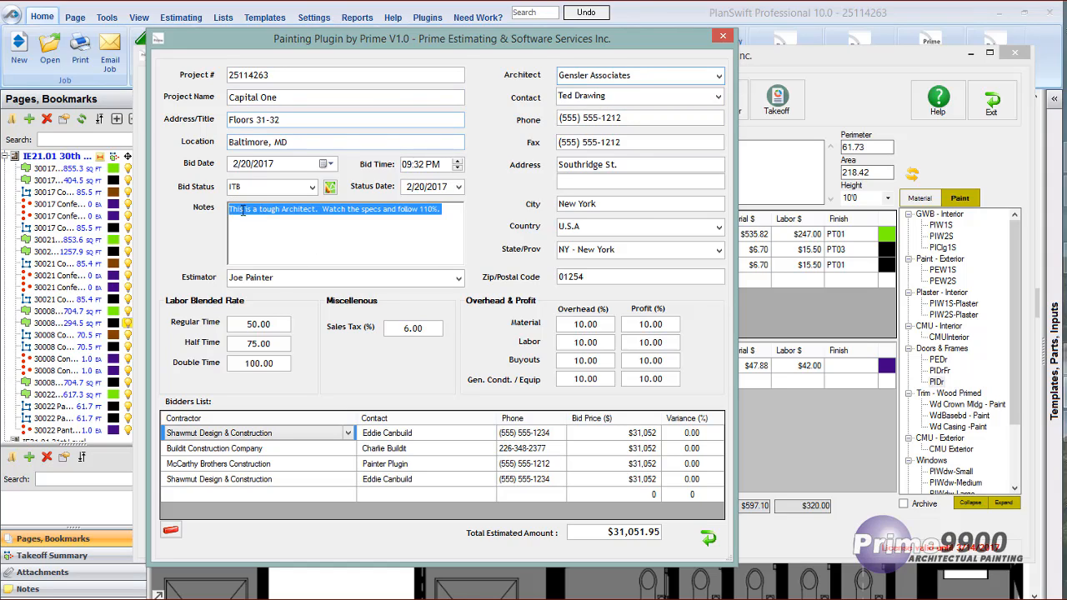
drag(336, 209, 439, 220)
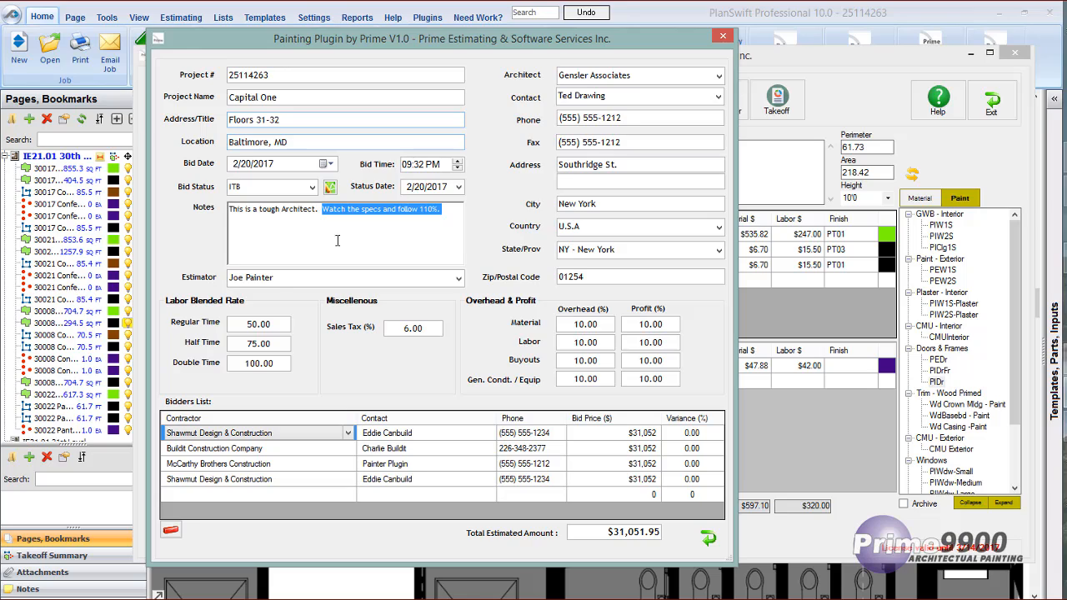
click(459, 277)
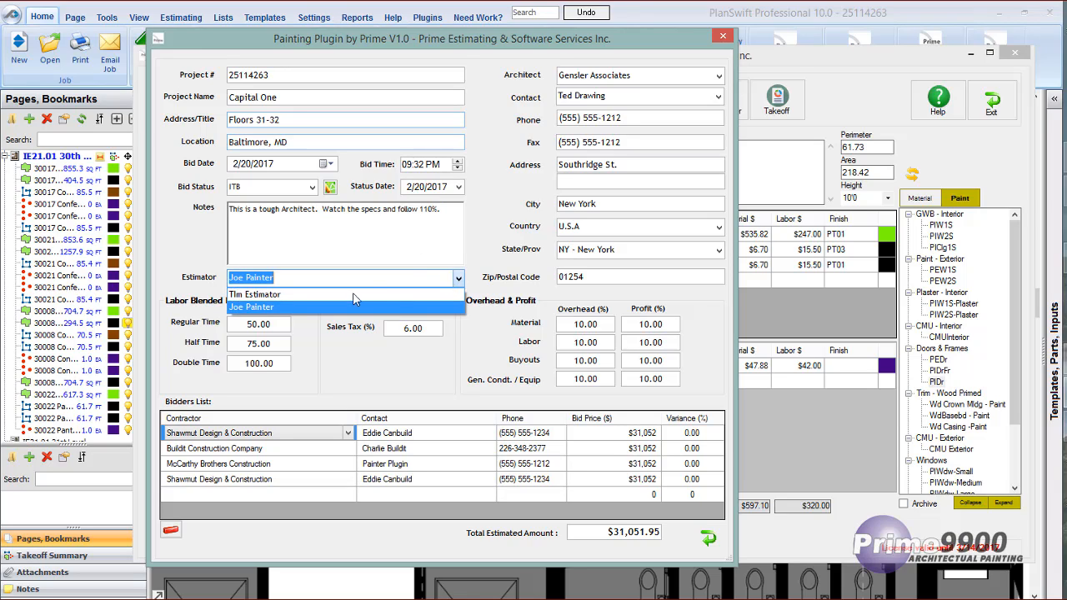
click(296, 307)
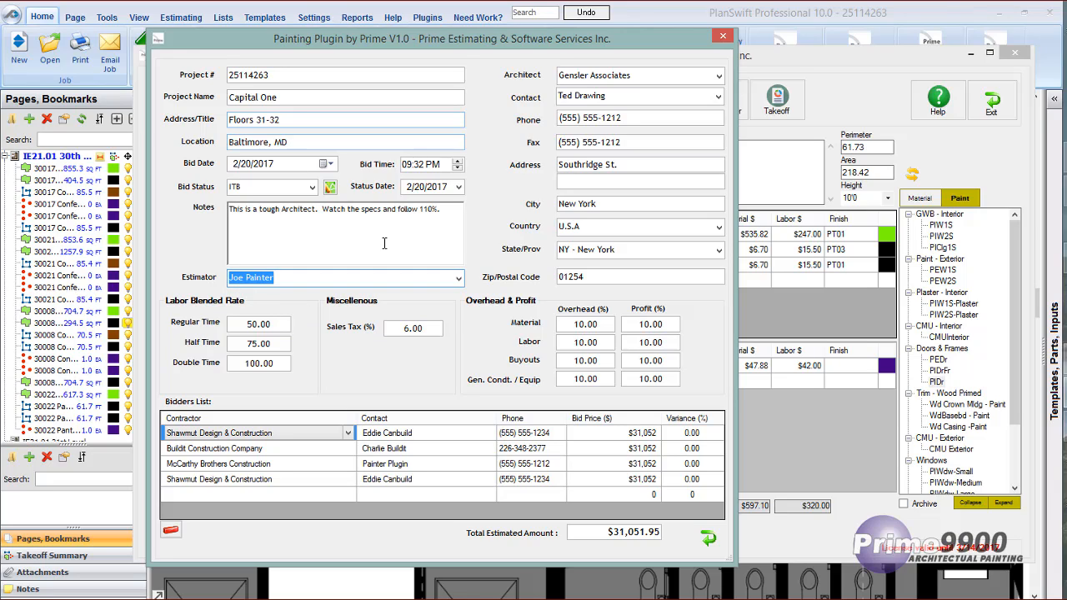
- Examine the project's regular time labor rate, sales tax and material overhead, moving the project info aside to check the bid summary report option
click(245, 324)
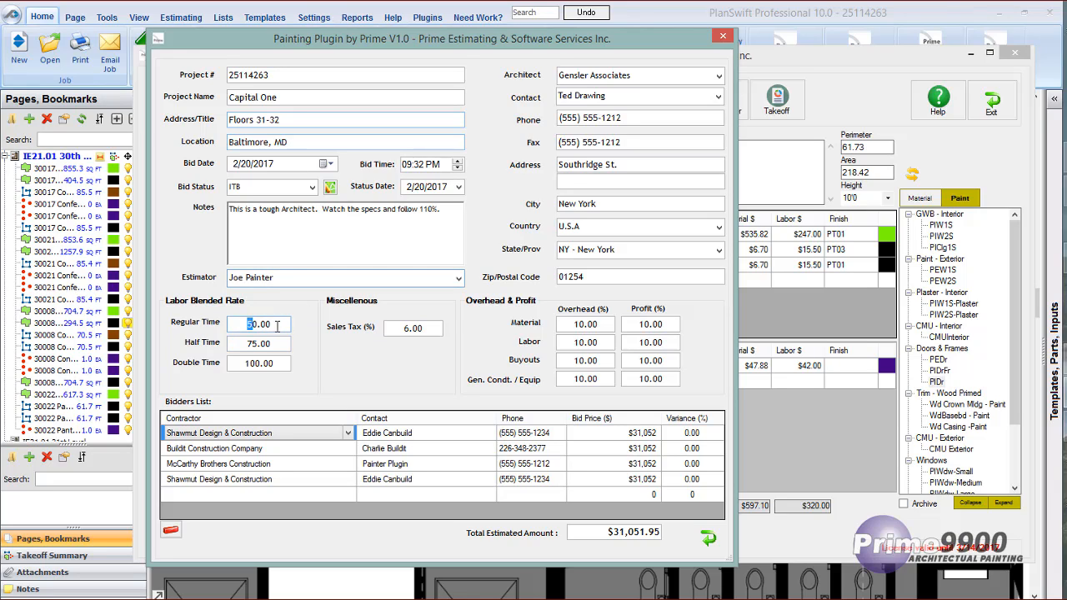
click(399, 329)
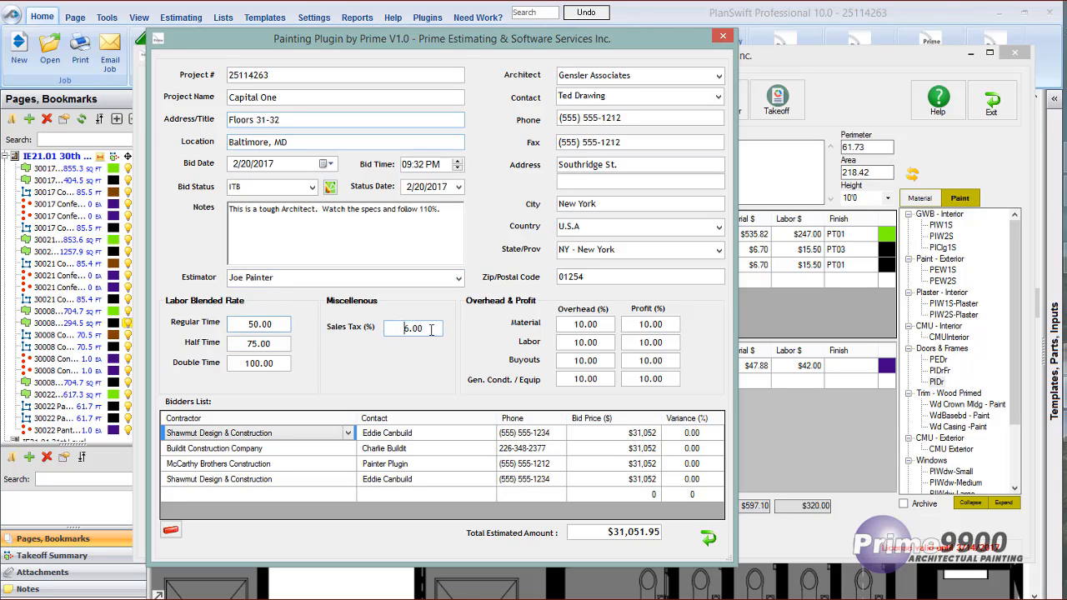
click(574, 325)
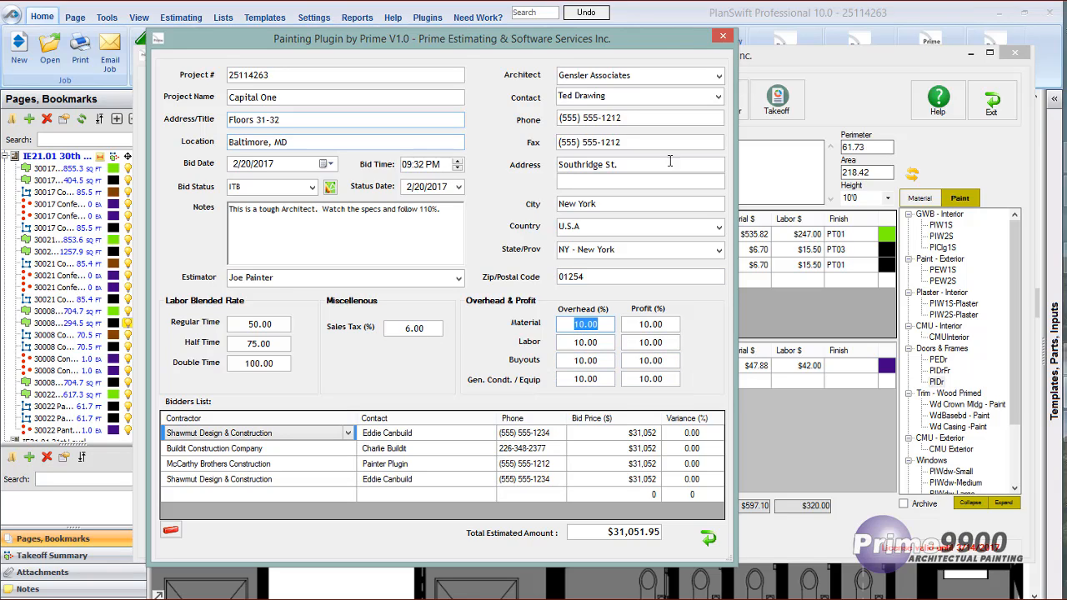
drag(657, 37, 539, 47)
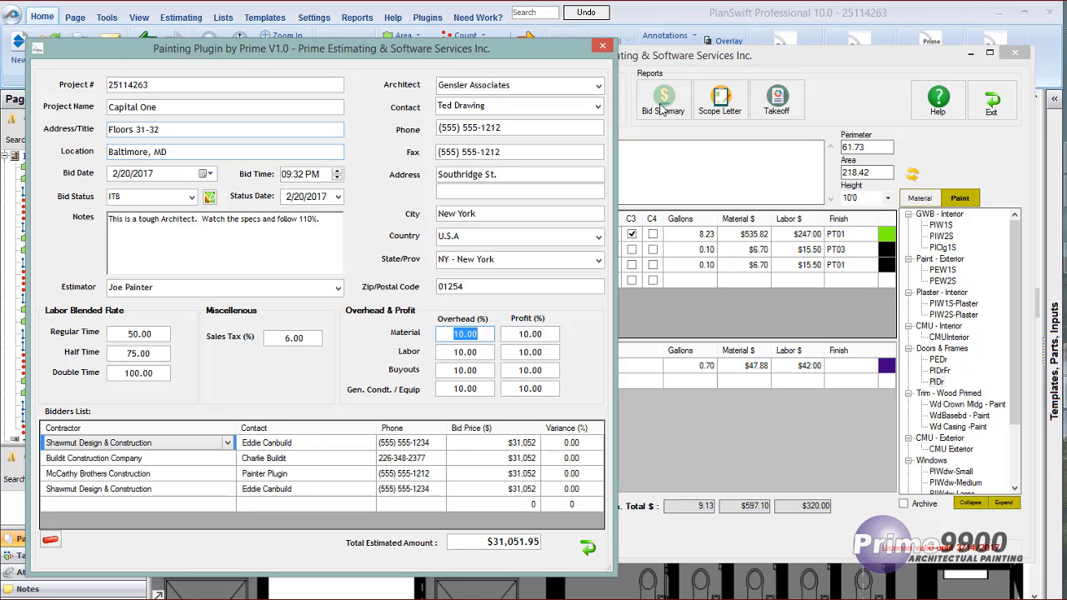
drag(543, 46, 719, 32)
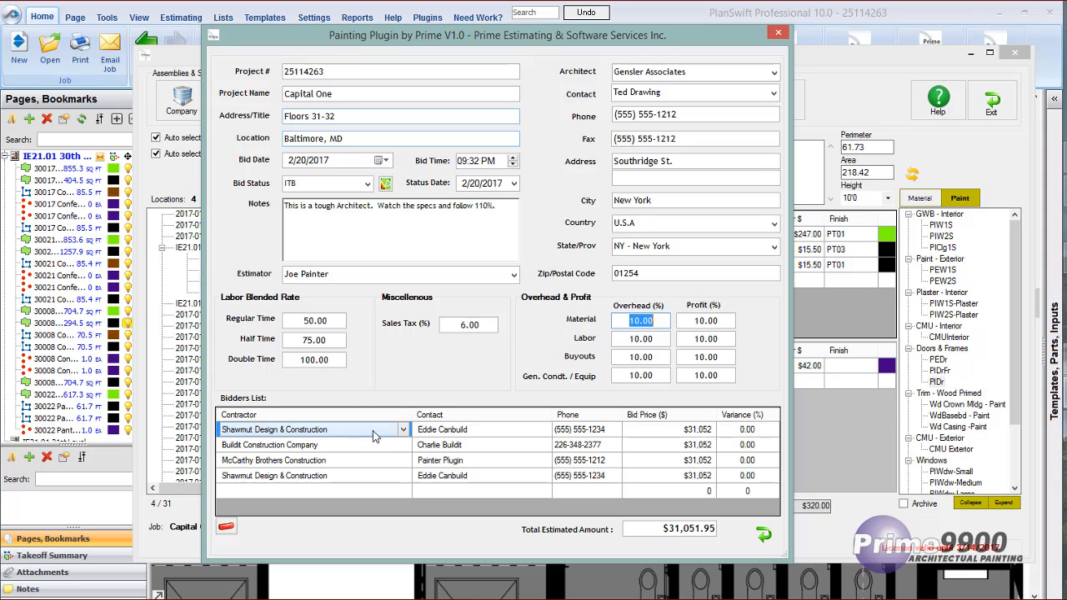
- Add Buildt Construction Company with its contact as a new entry in the bidders list and close the project info
click(407, 491)
click(404, 491)
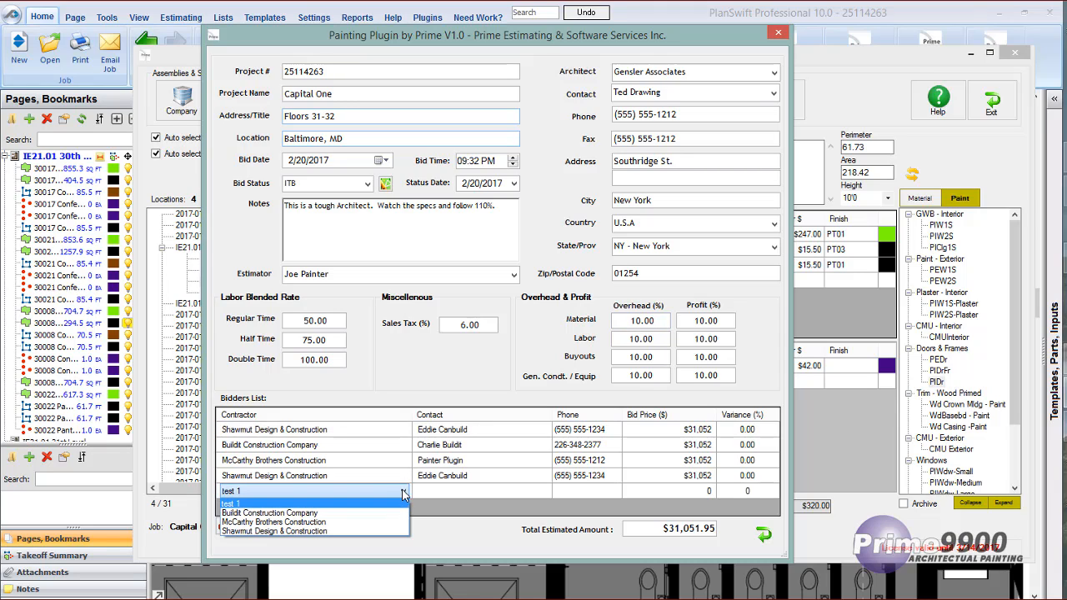
click(326, 513)
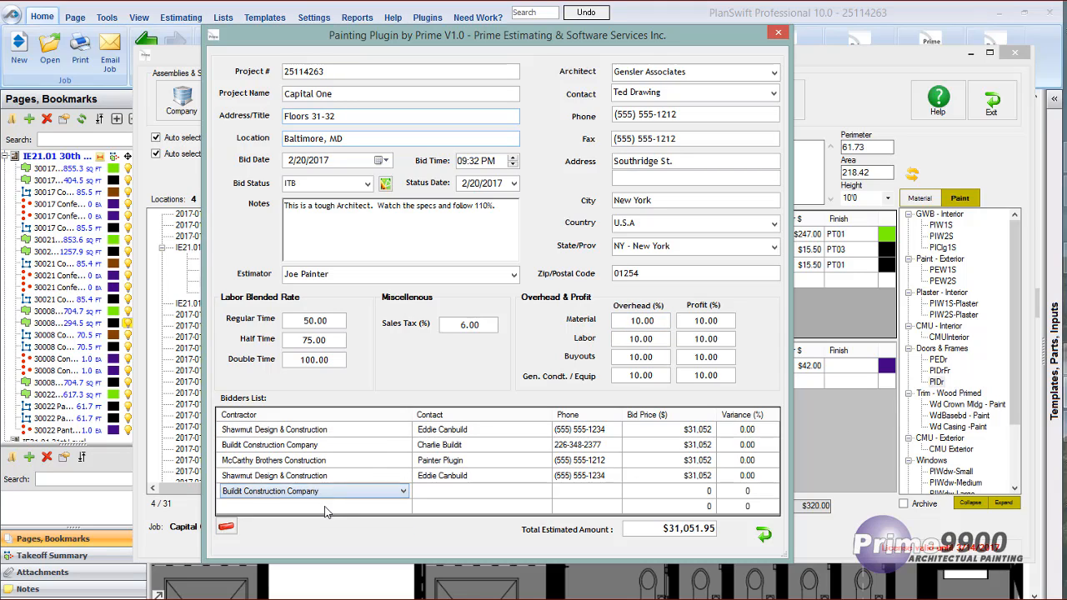
click(462, 495)
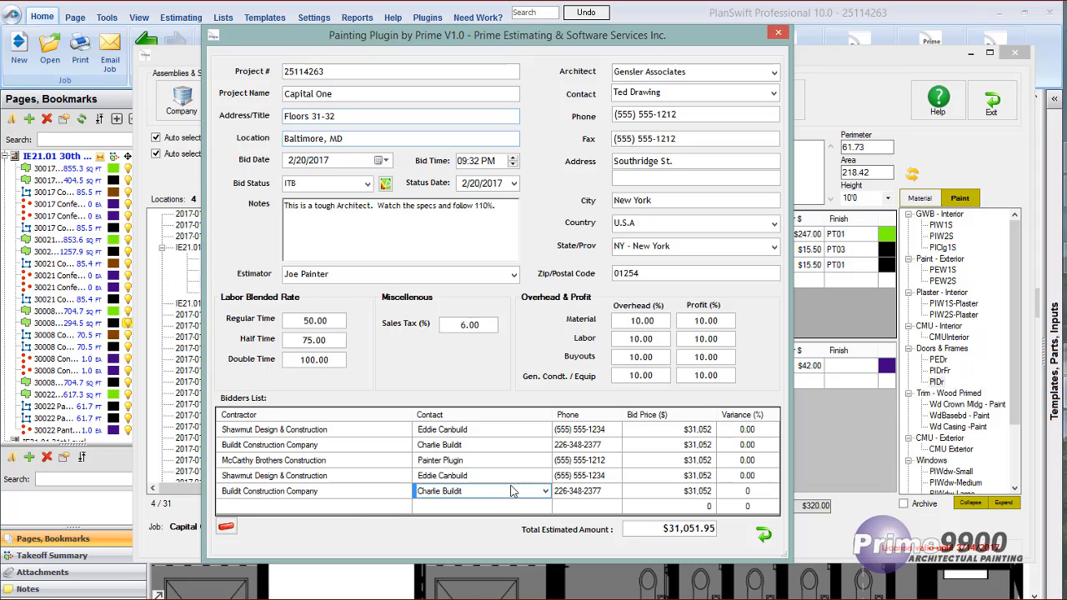
click(547, 492)
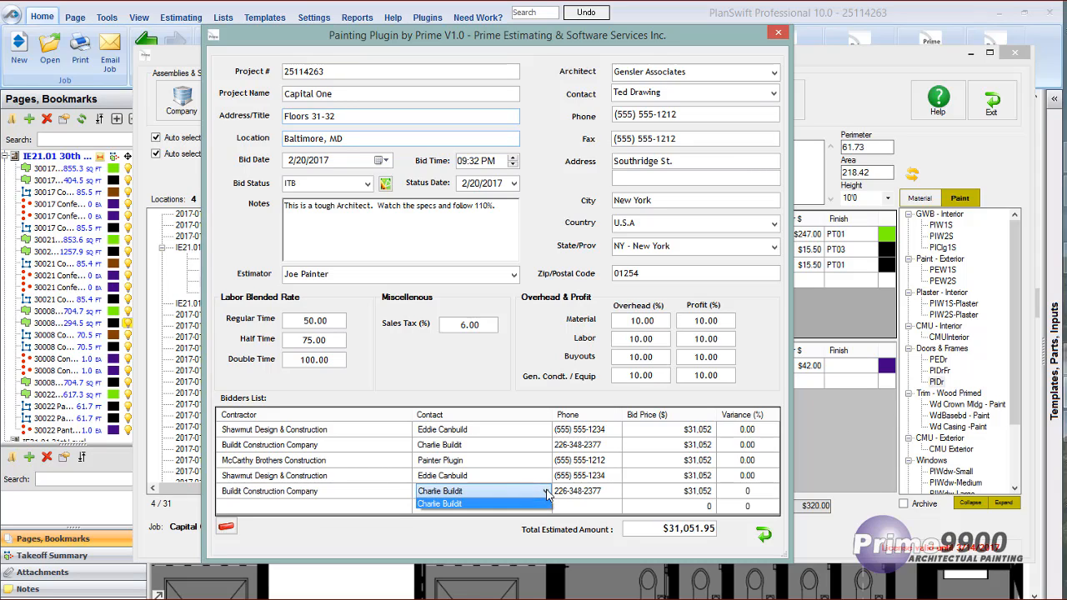
click(480, 504)
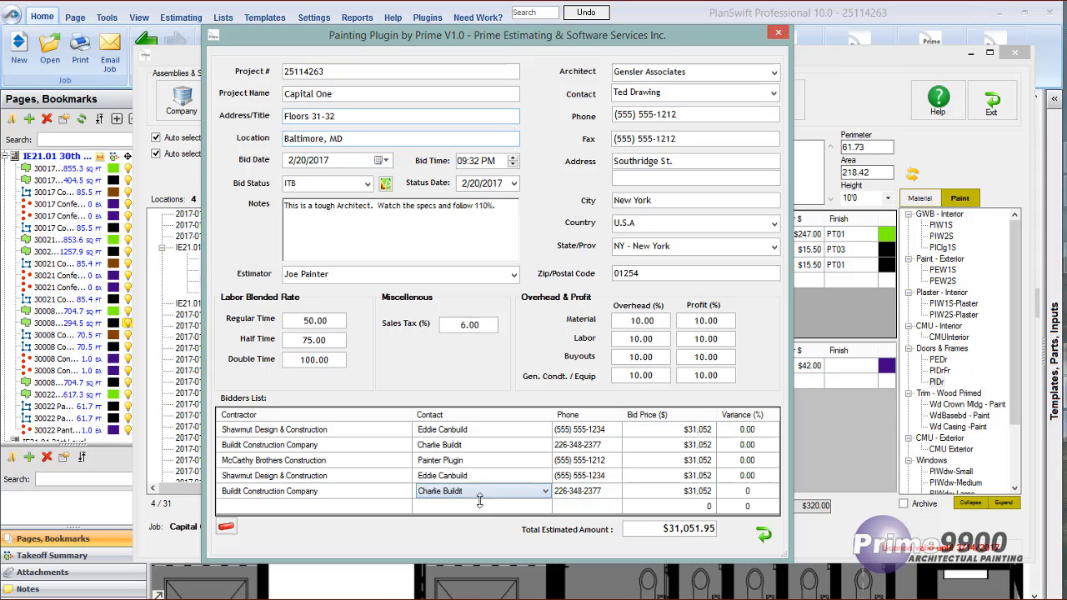
click(572, 493)
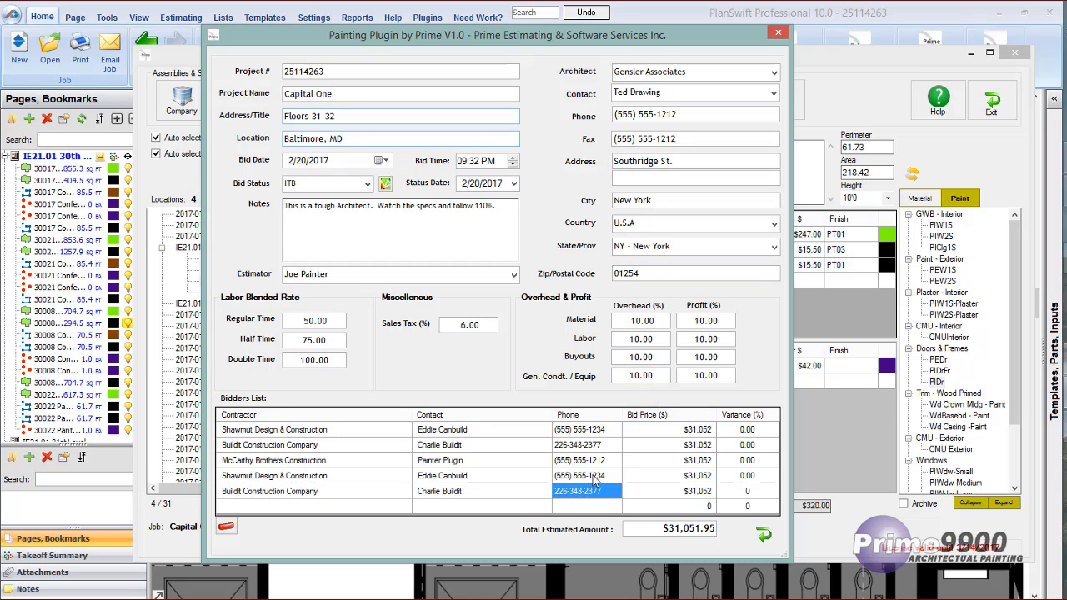
click(762, 535)
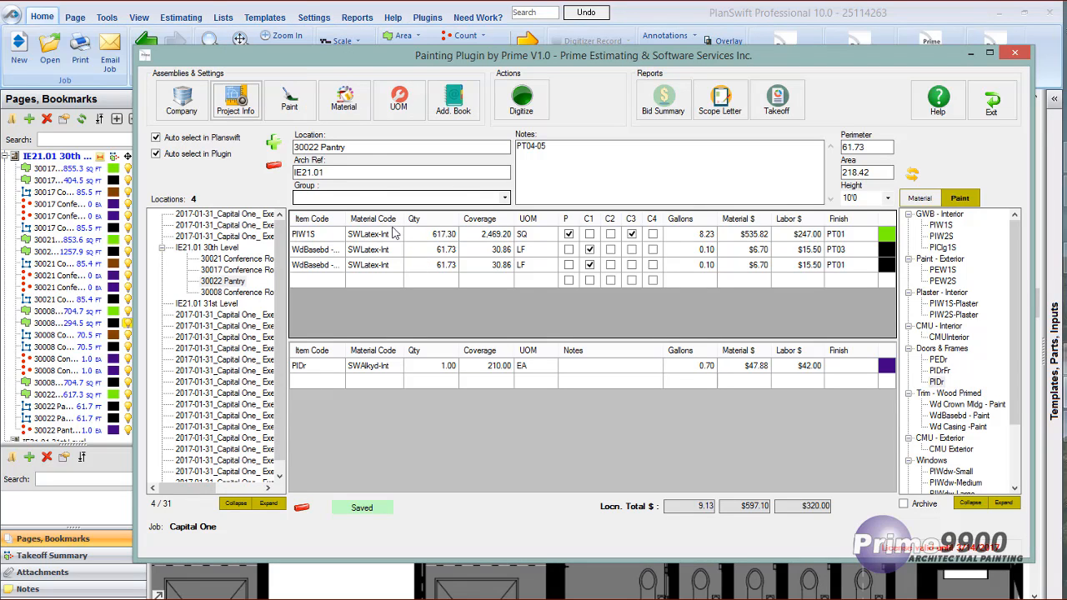
- Open the paint assemblies and examine the item code and descriptions of the PIW1S interior wall assembly
click(291, 98)
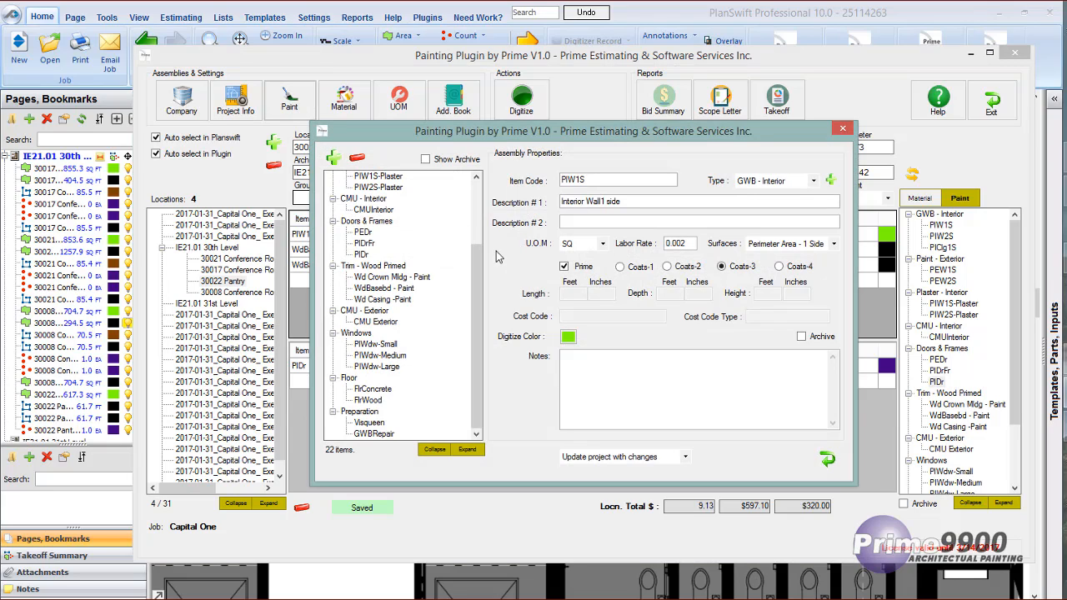
drag(590, 180, 554, 176)
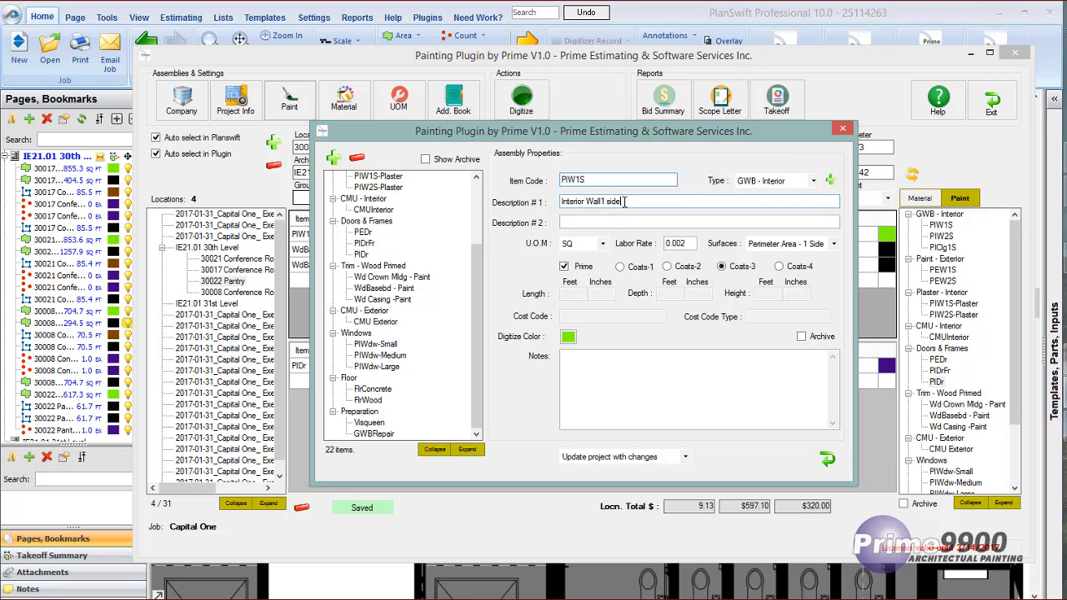
drag(625, 202, 554, 203)
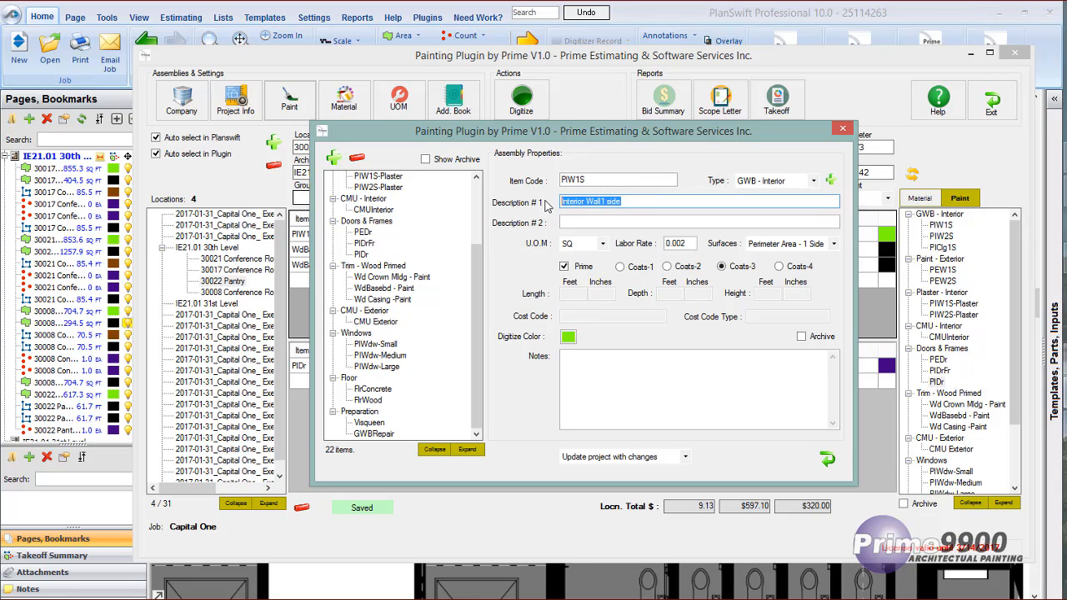
click(564, 223)
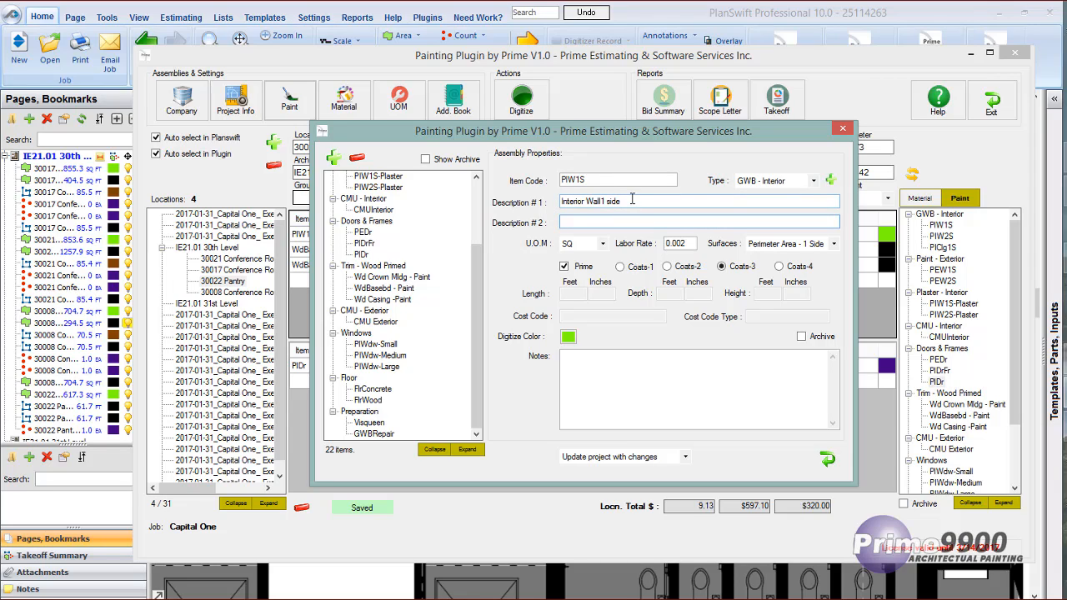
drag(632, 199, 553, 202)
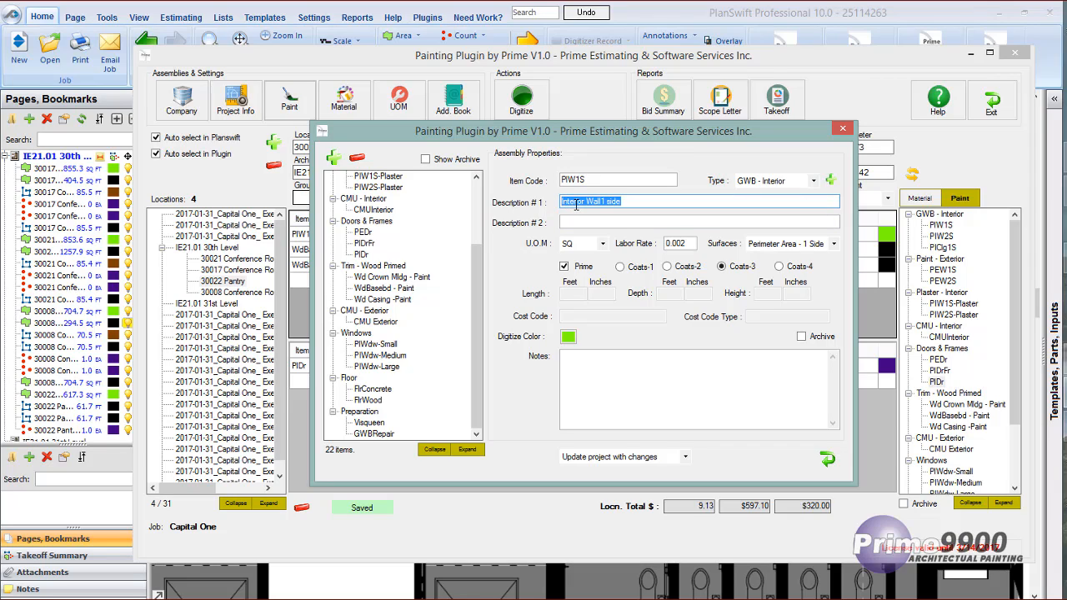
drag(588, 181, 557, 185)
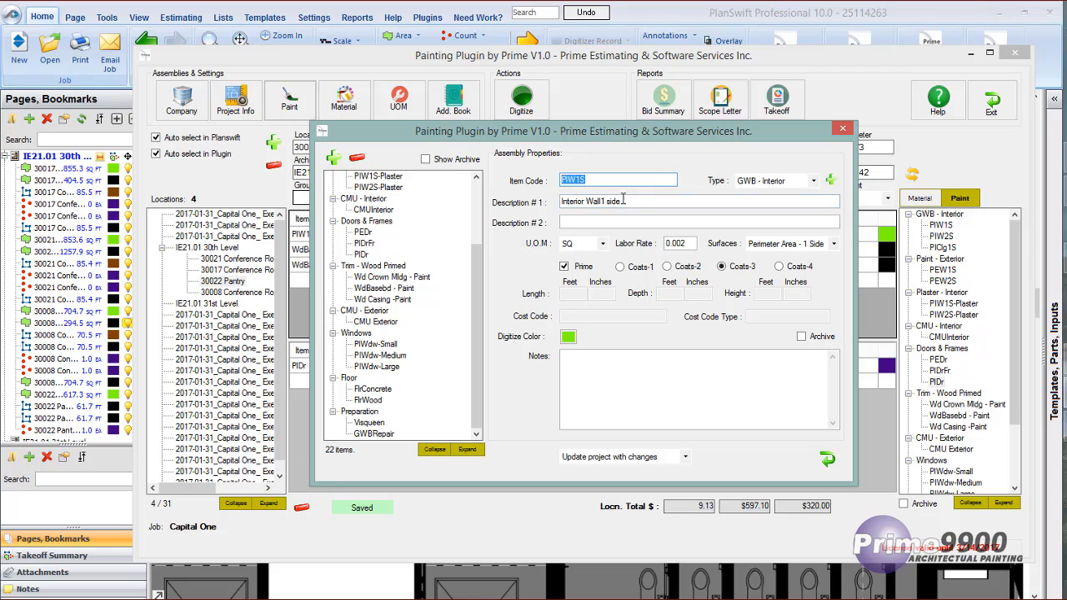
drag(625, 201, 559, 202)
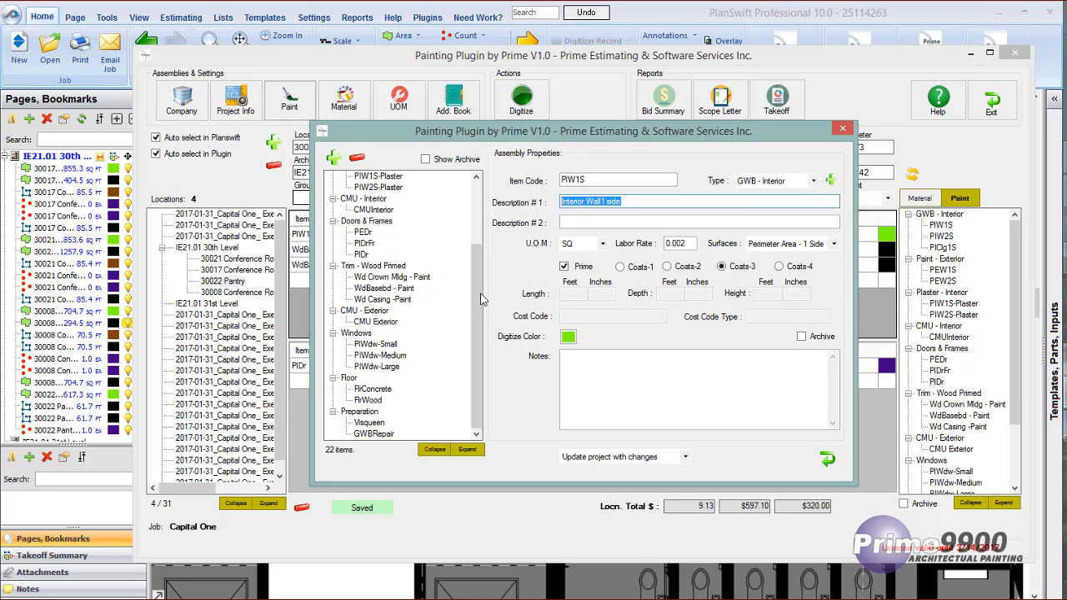
drag(479, 299, 478, 237)
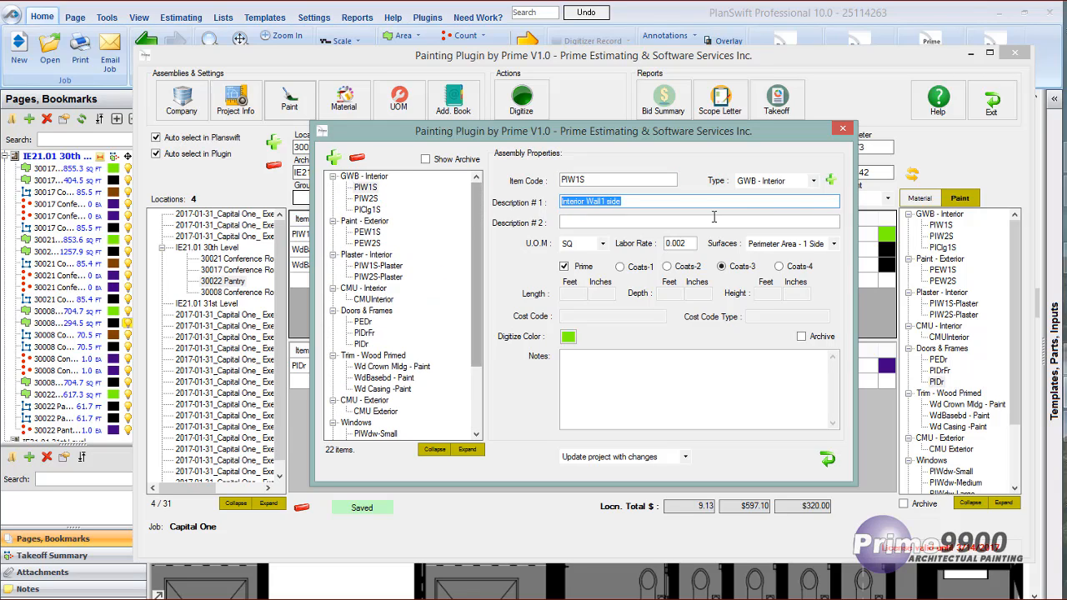
- Check the assembly types and surface calculation options available for PIW1S, keeping GWB - Interior and Perimeter Area - 1 Side
click(813, 180)
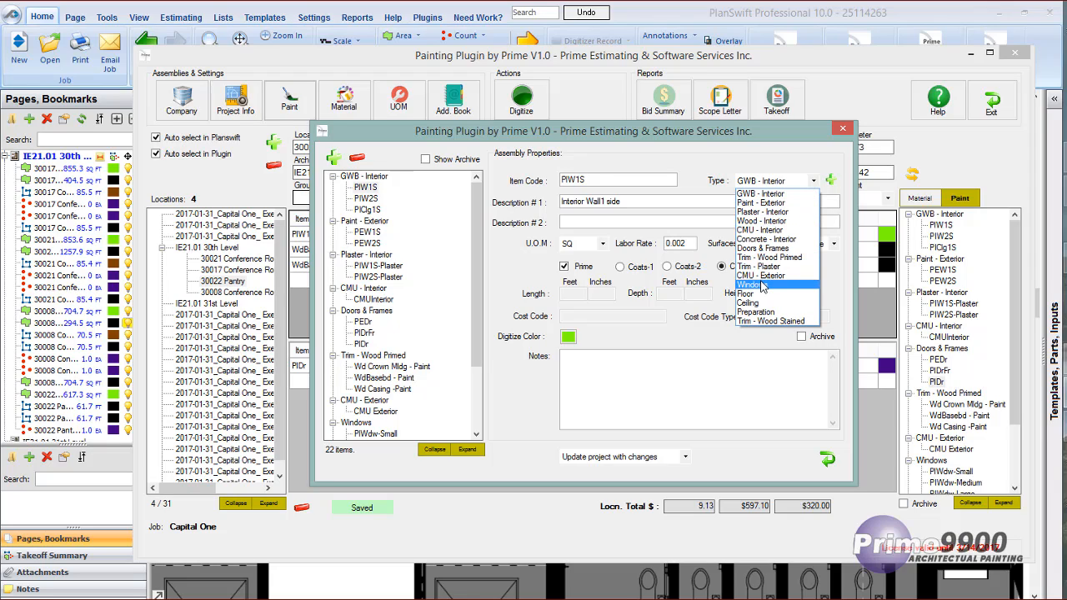
click(743, 193)
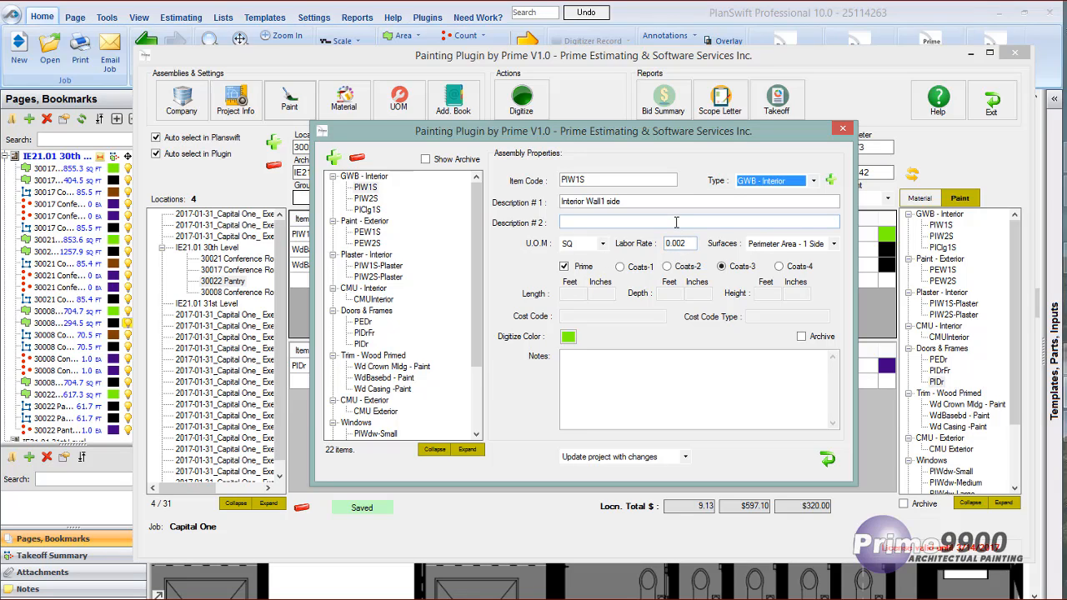
click(834, 244)
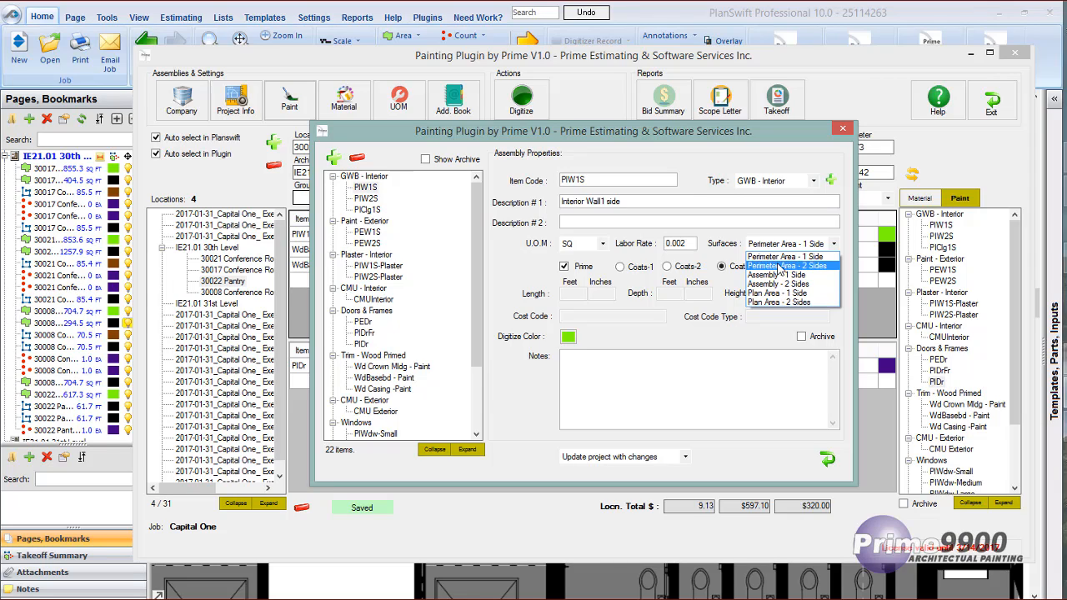
click(800, 157)
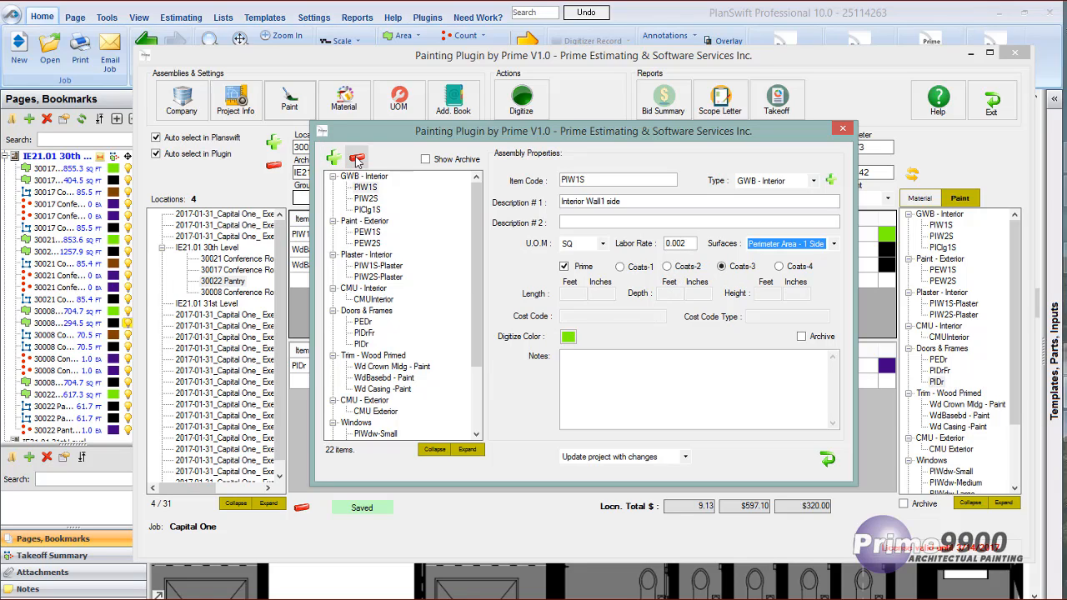
- Collapse the paint assembly list to its categories, inspect the Preparation items and close the paint assemblies
click(433, 449)
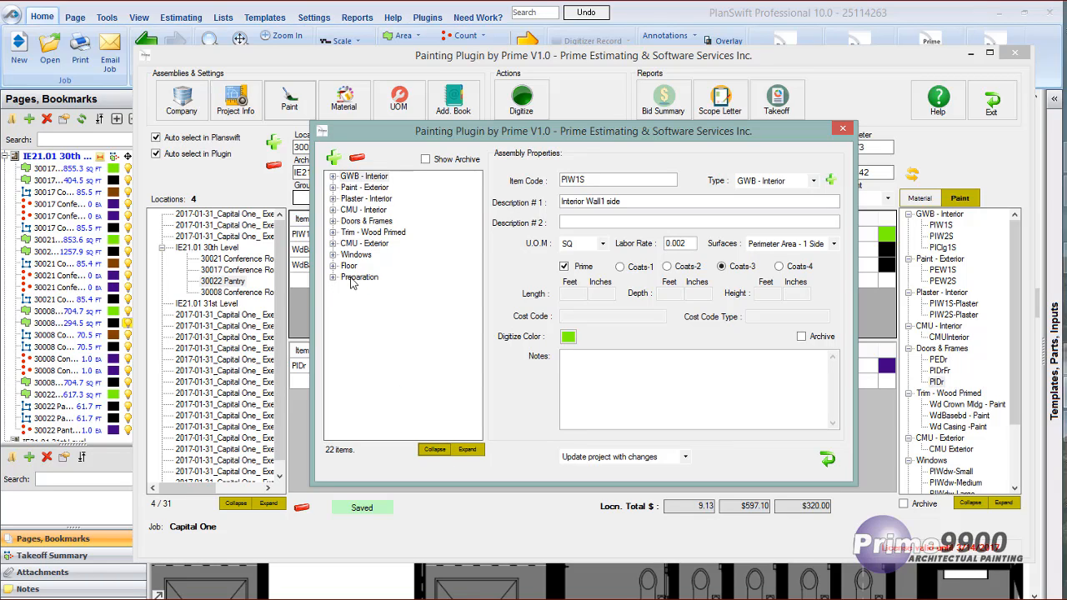
click(333, 277)
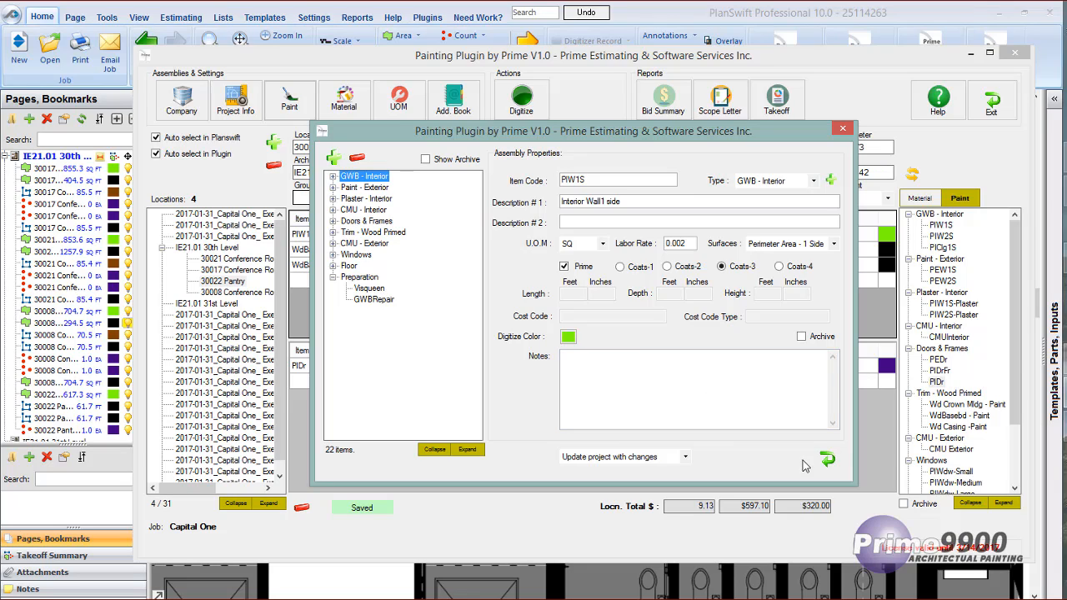
click(827, 459)
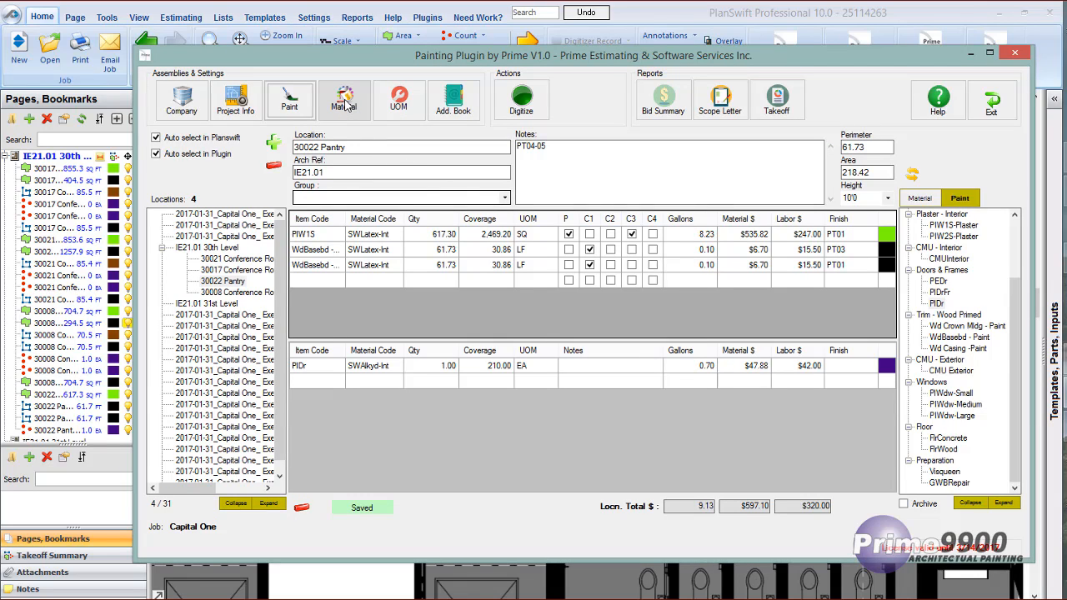
- Open the materials and examine the code, manufacturer, product number and type options of SWLatex-Int, keeping Sherwin Williams as the type
click(345, 104)
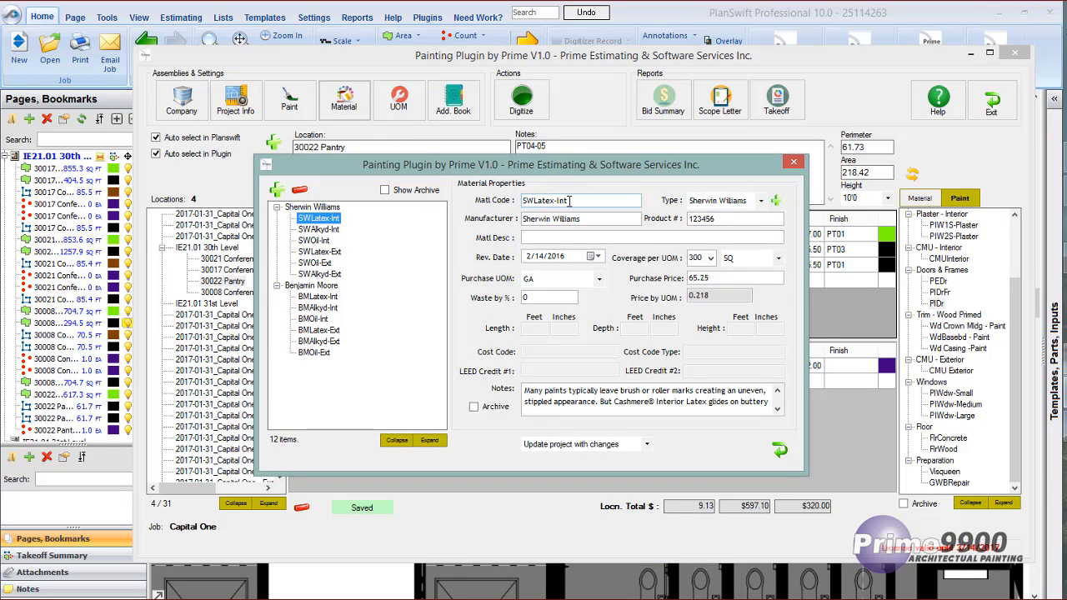
drag(570, 201, 512, 196)
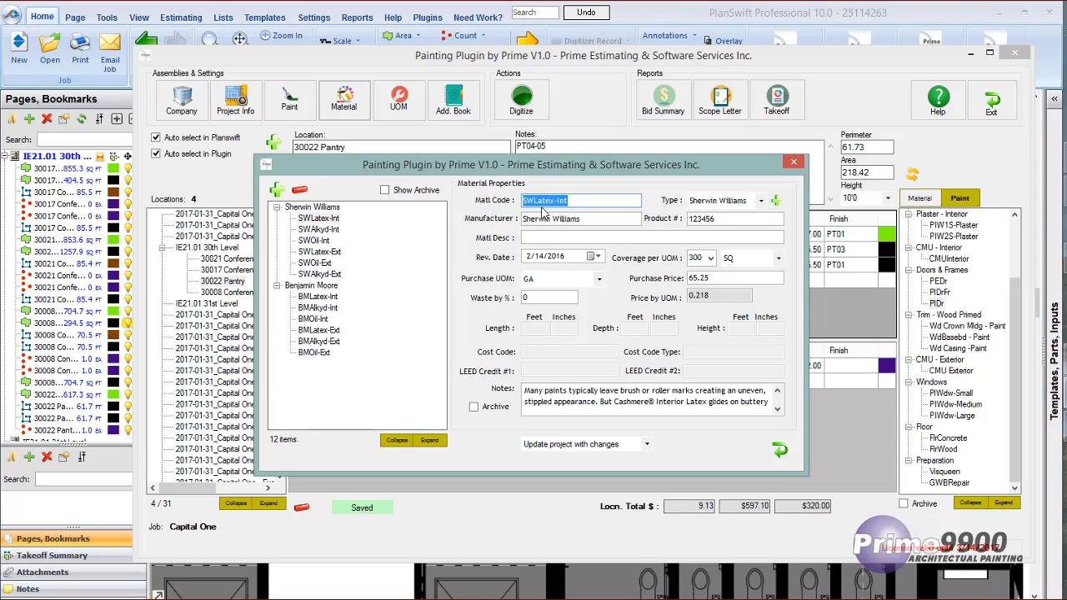
click(584, 219)
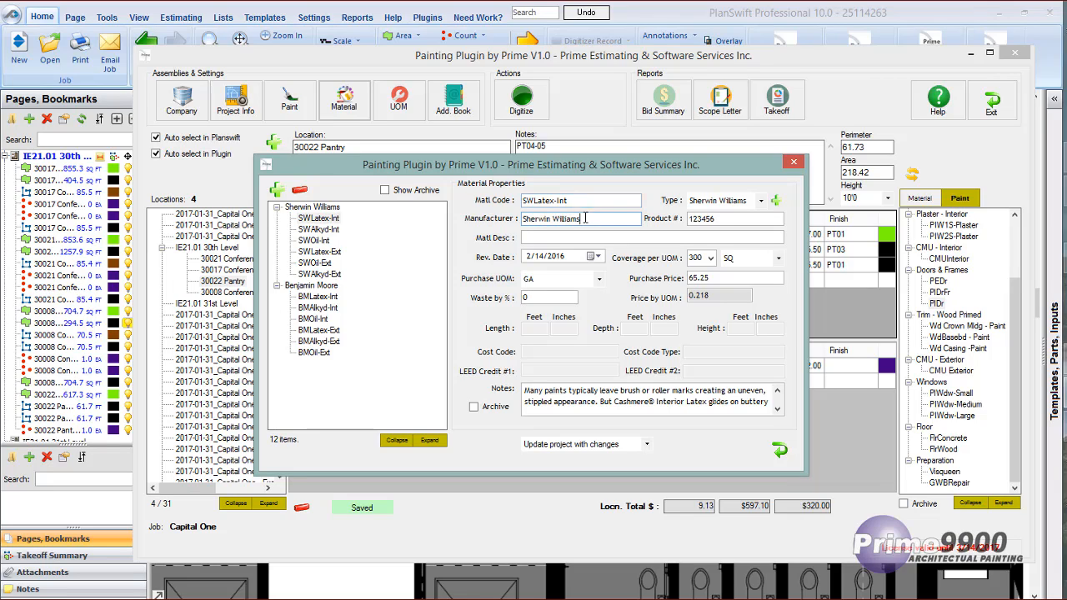
click(719, 219)
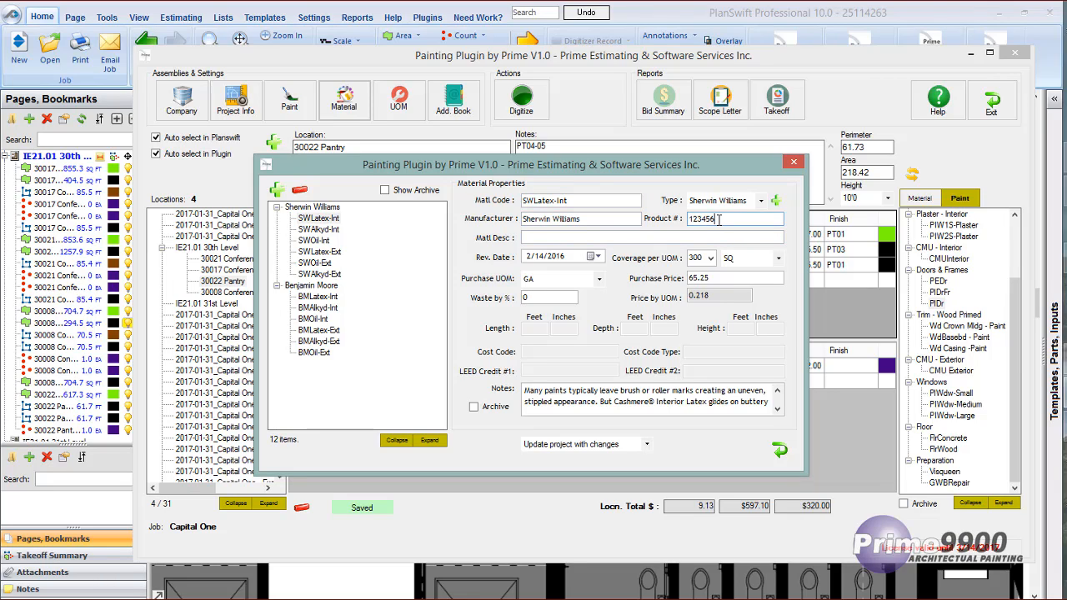
click(760, 201)
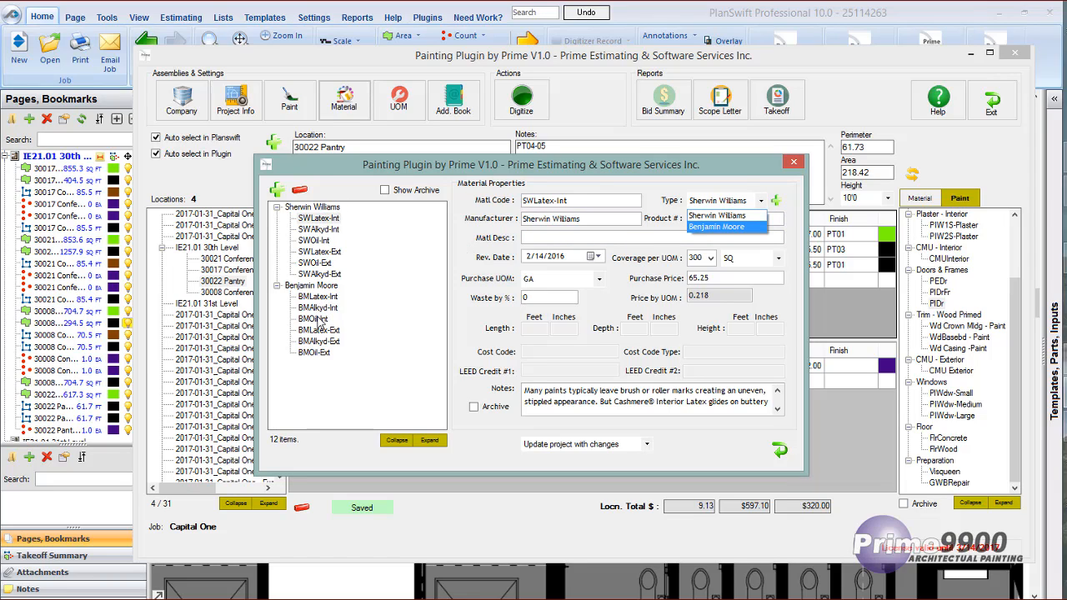
click(759, 216)
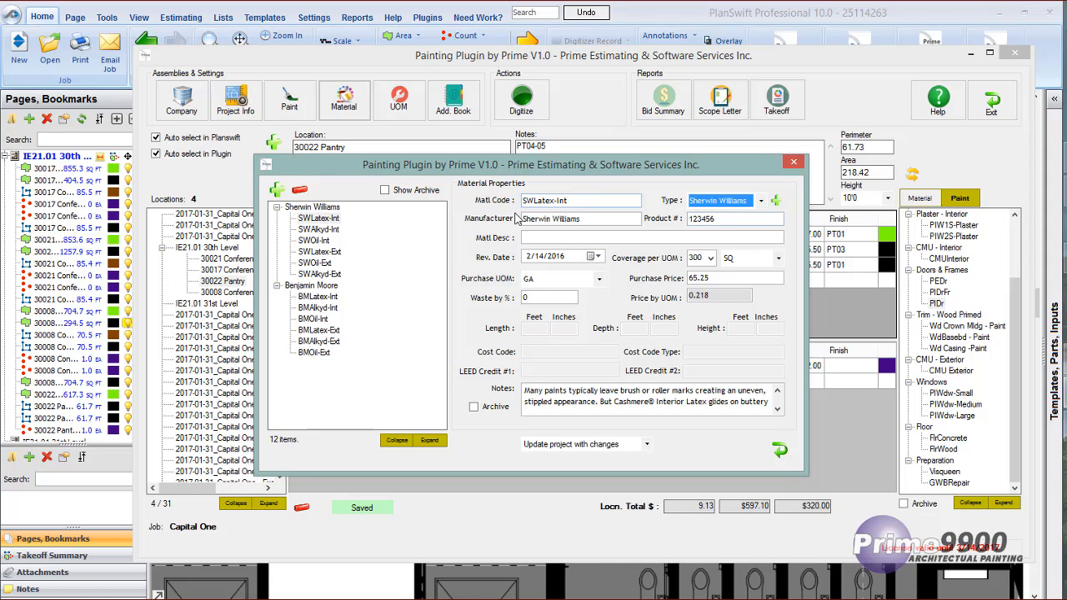
click(525, 238)
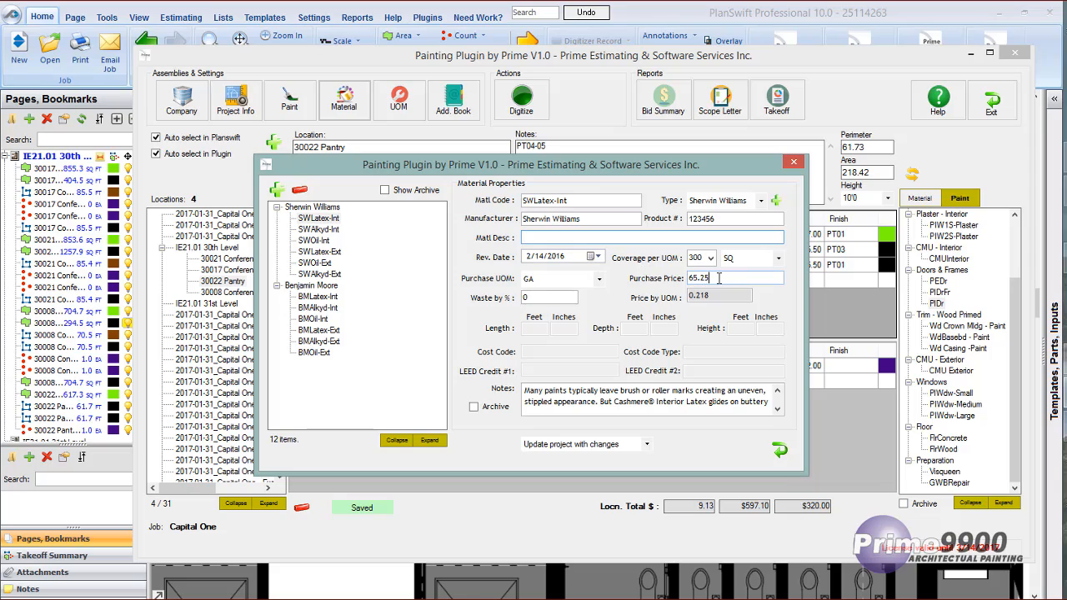
- Inspect the purchase price, price by UOM and notes of SWLatex-Int, collapse and re-expand the material list, and close the materials
click(686, 278)
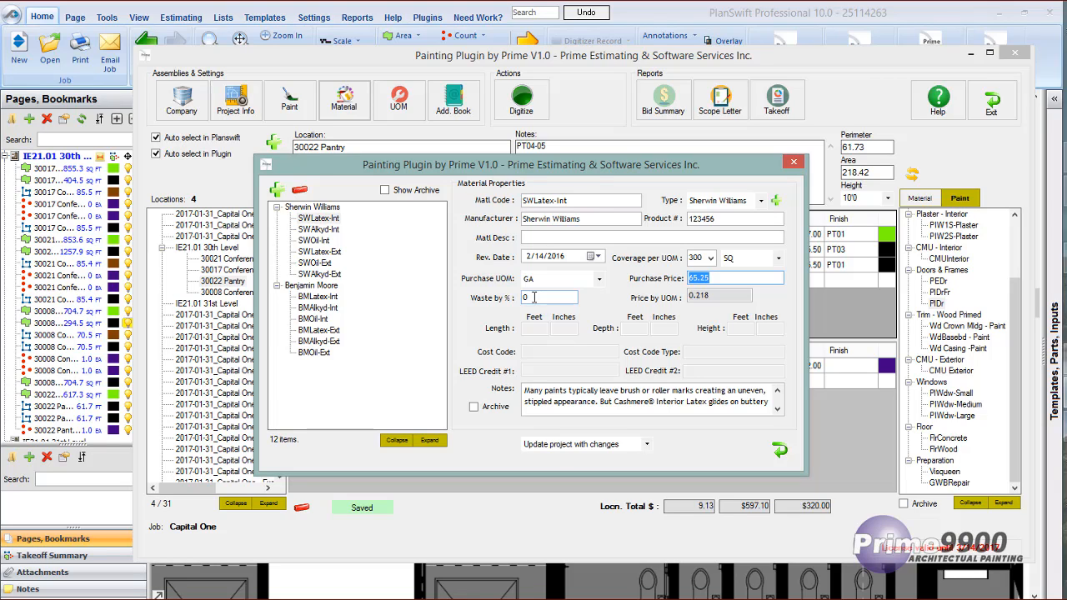
click(707, 296)
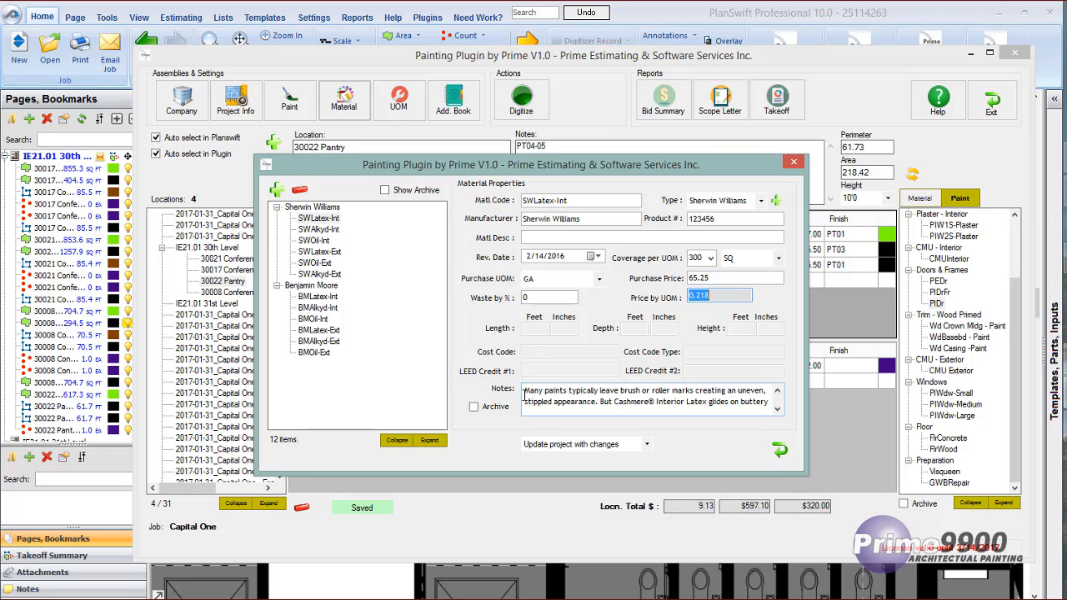
mouse_move(524, 391)
mouse_down()
mouse_move(726, 391)
mouse_move(718, 421)
mouse_up()
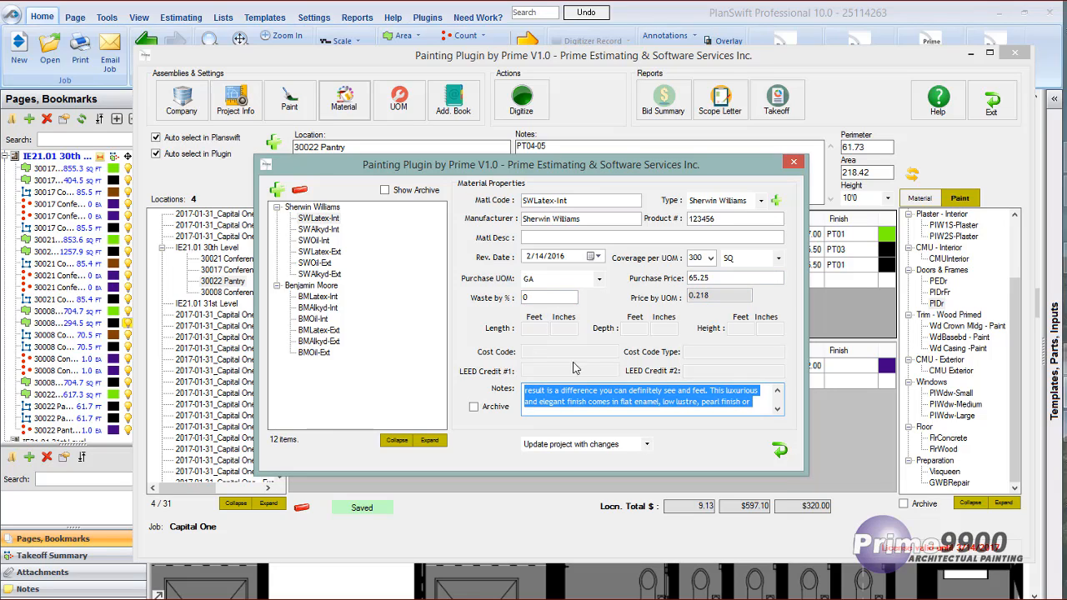
click(397, 439)
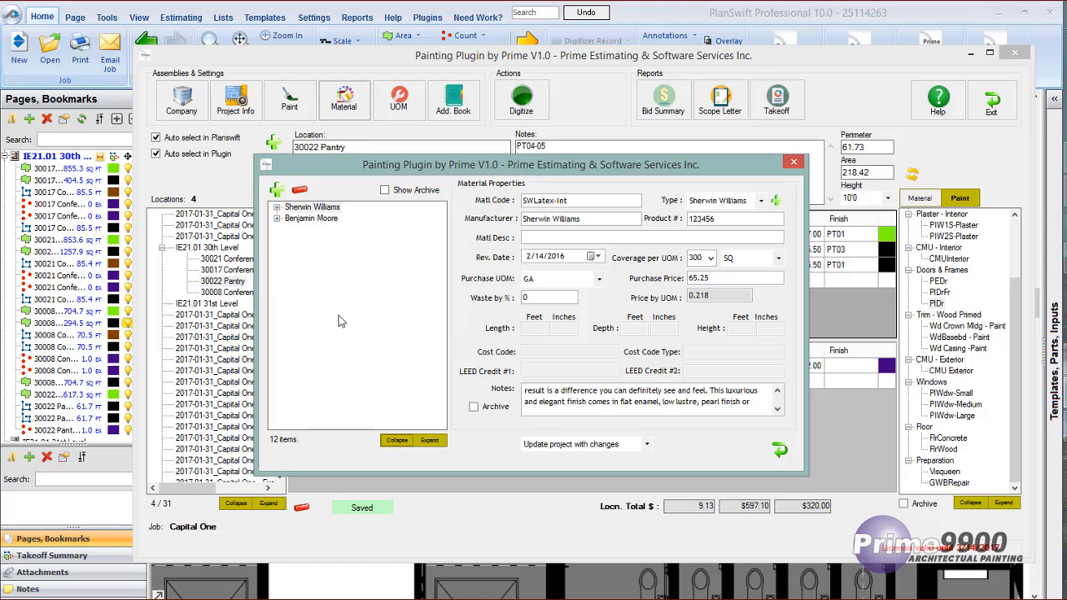
click(427, 441)
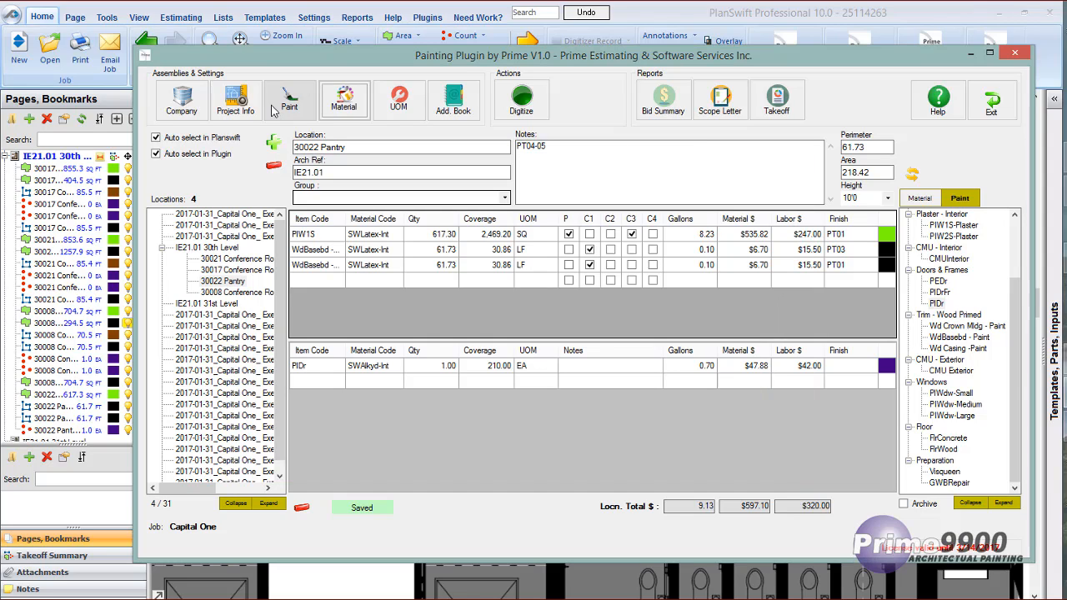
- Open the address book and examine the Gensler Associates address, company type options and notes, keeping Architect as the type
click(456, 102)
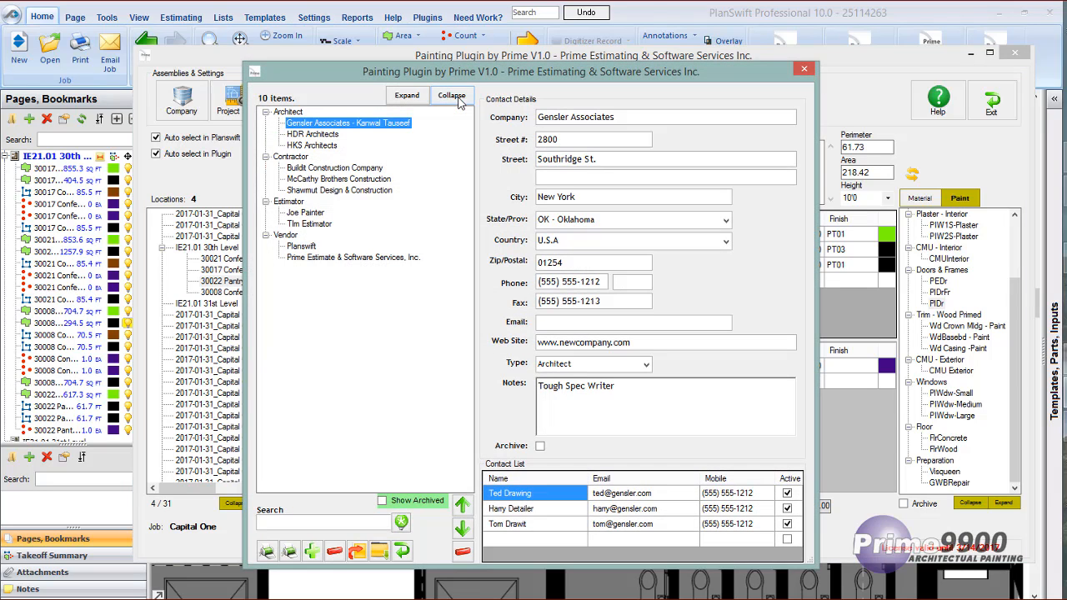
drag(534, 76, 339, 92)
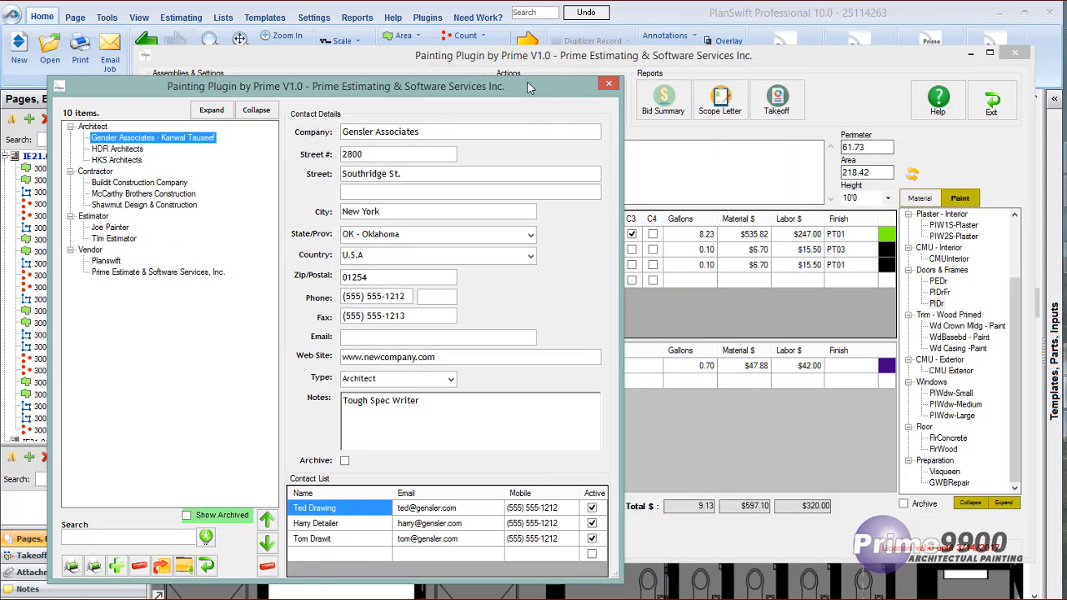
drag(503, 85, 765, 62)
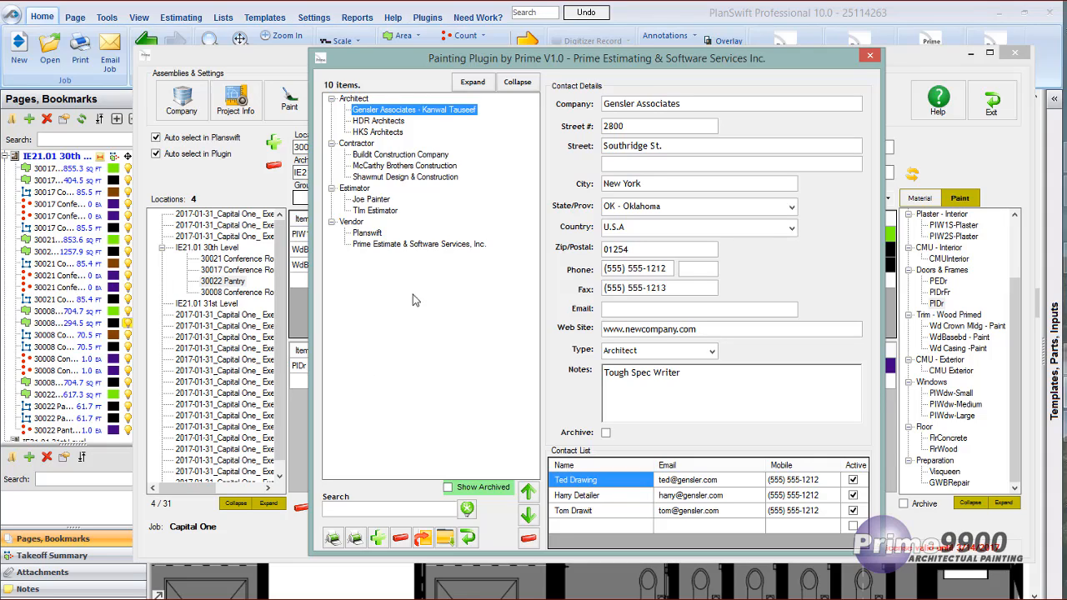
click(682, 103)
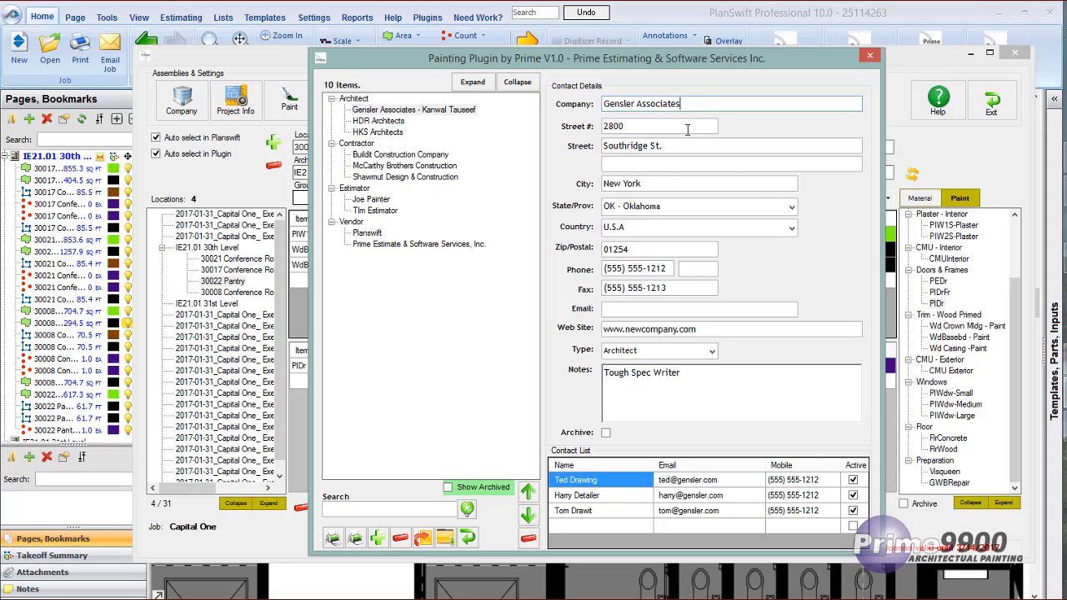
click(624, 126)
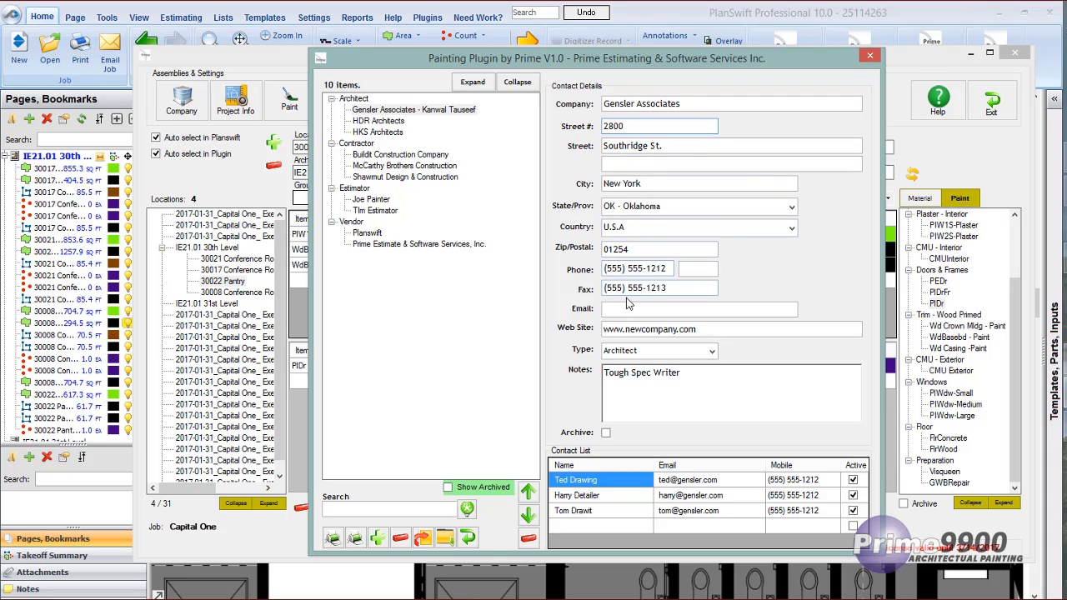
click(712, 351)
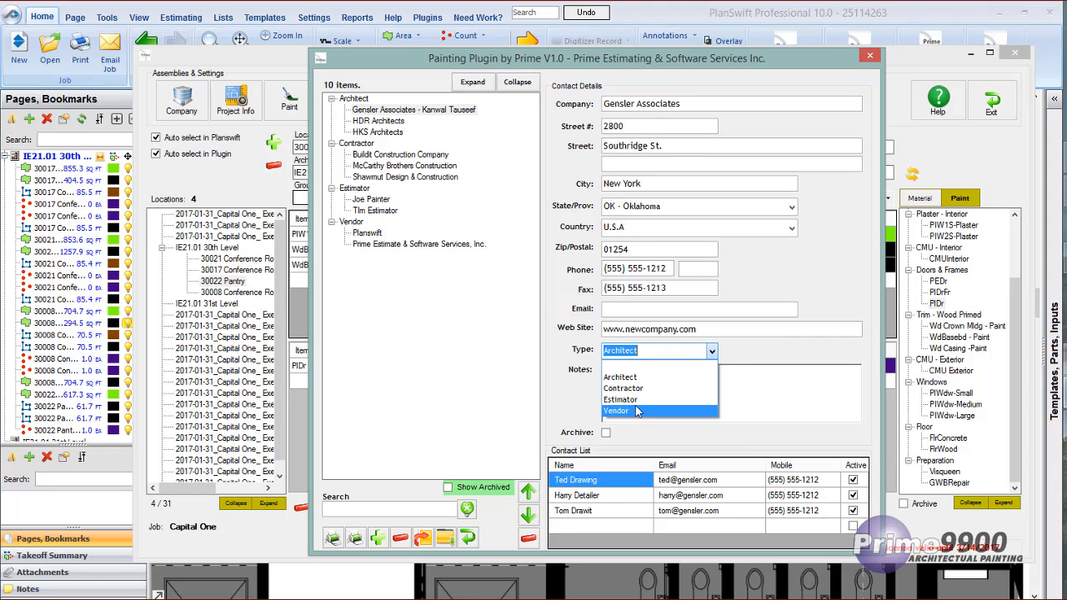
click(631, 378)
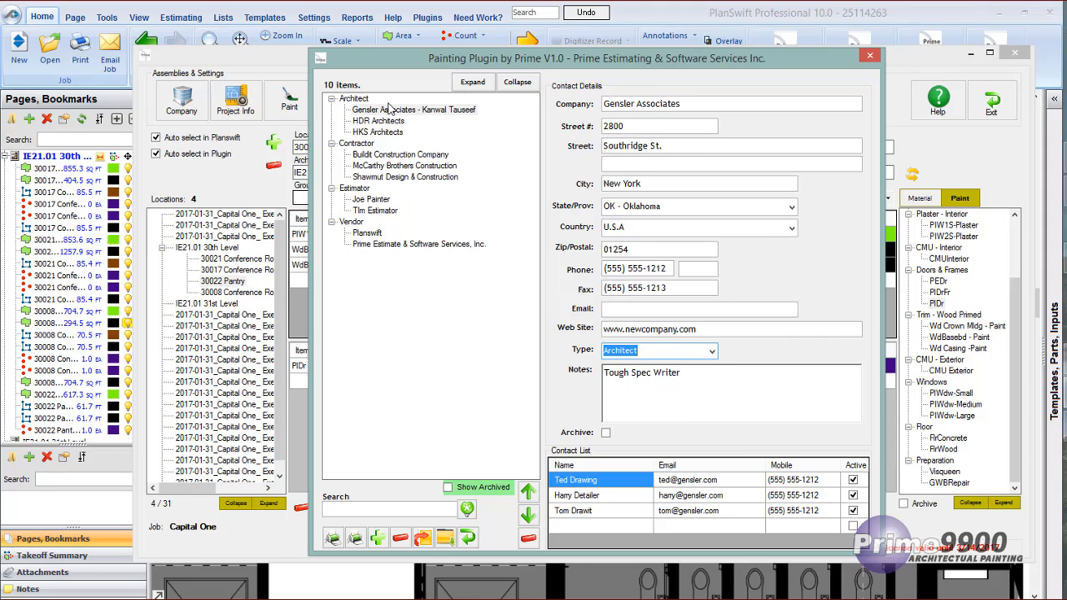
drag(682, 375, 592, 372)
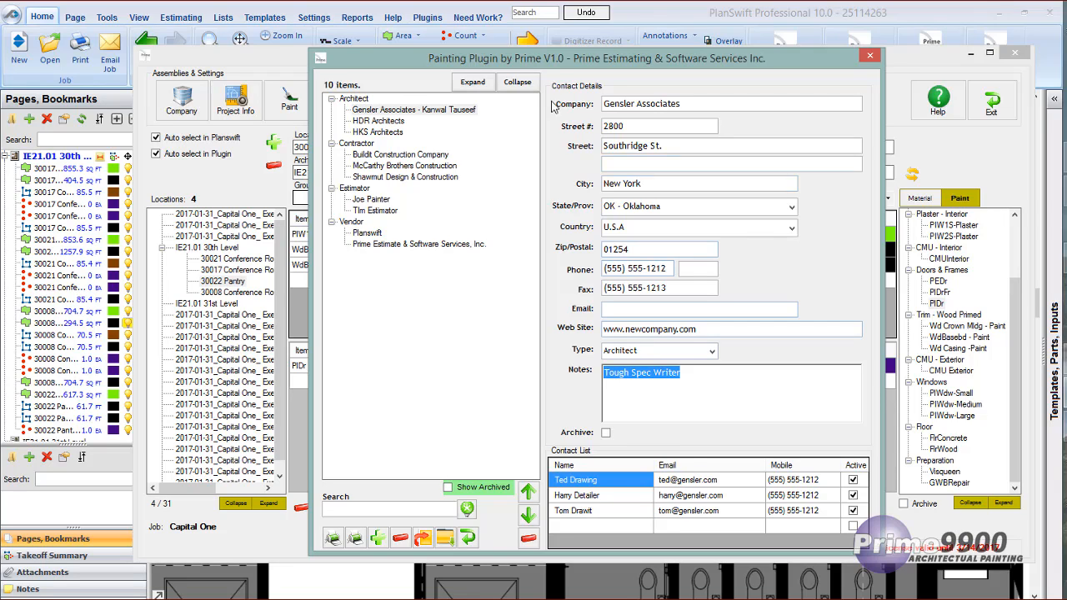
- Review the Buildit Construction Company and Shawmut Design & Construction contractor entries and close the address book
click(388, 156)
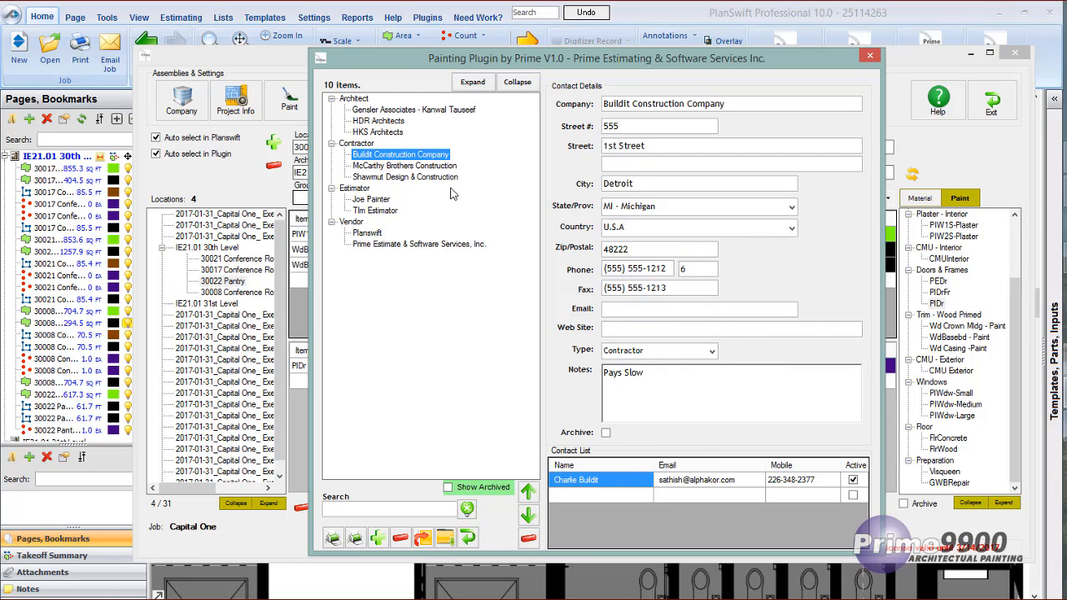
click(398, 179)
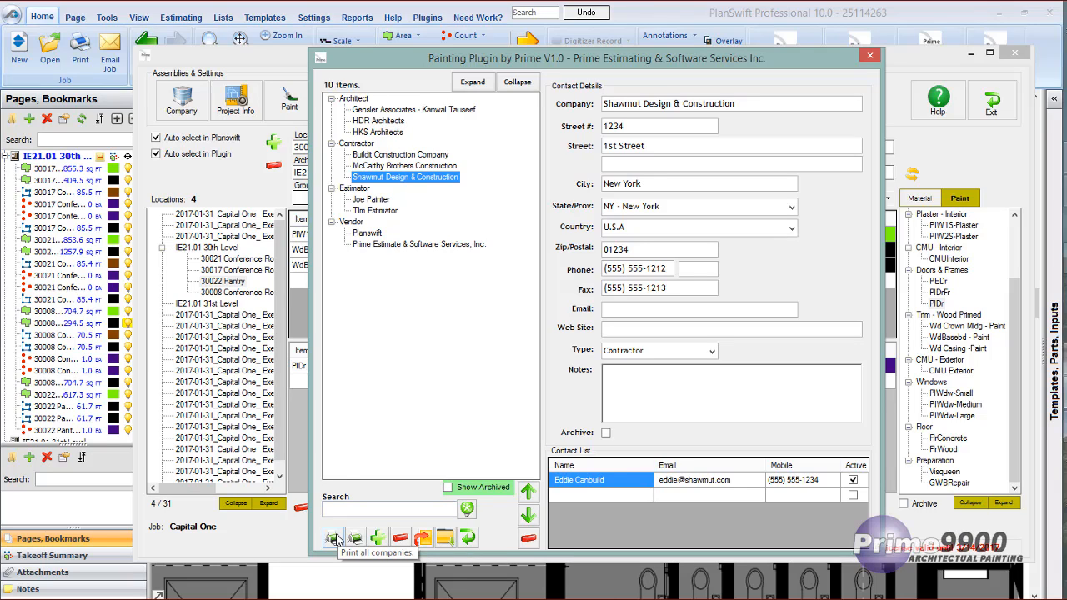
click(469, 541)
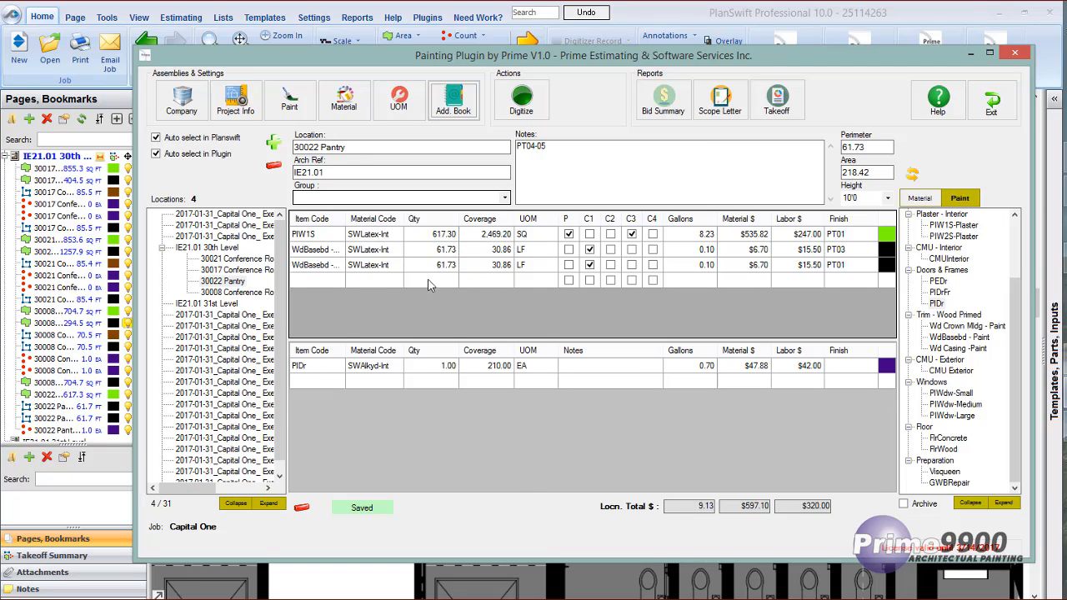
- Review the paint and door items of the 30017 and 30008 Conference Room locations, enlarging the upper item grid slightly
click(224, 270)
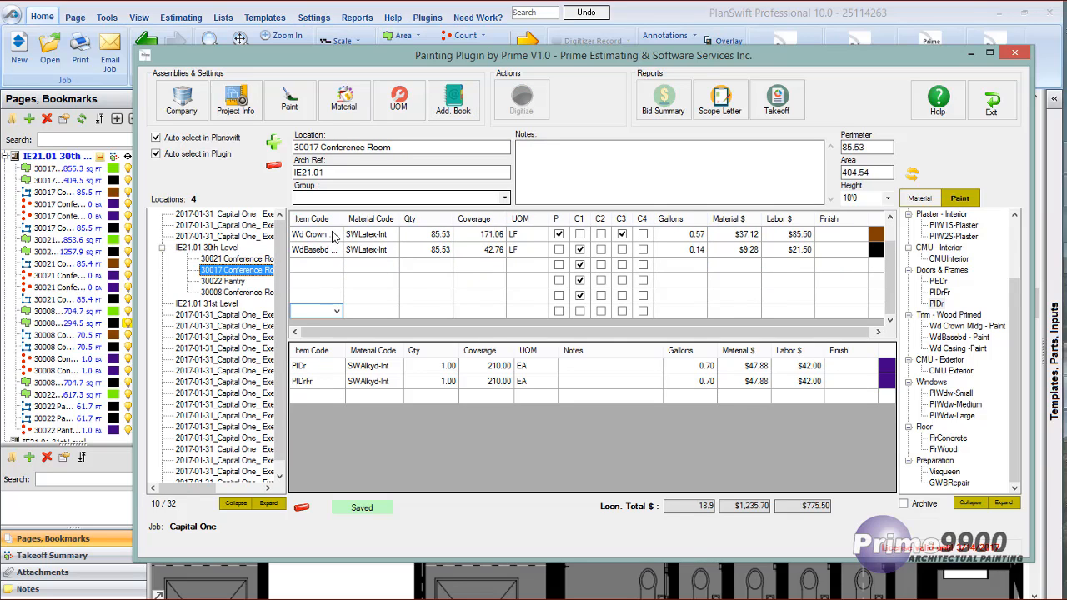
click(250, 293)
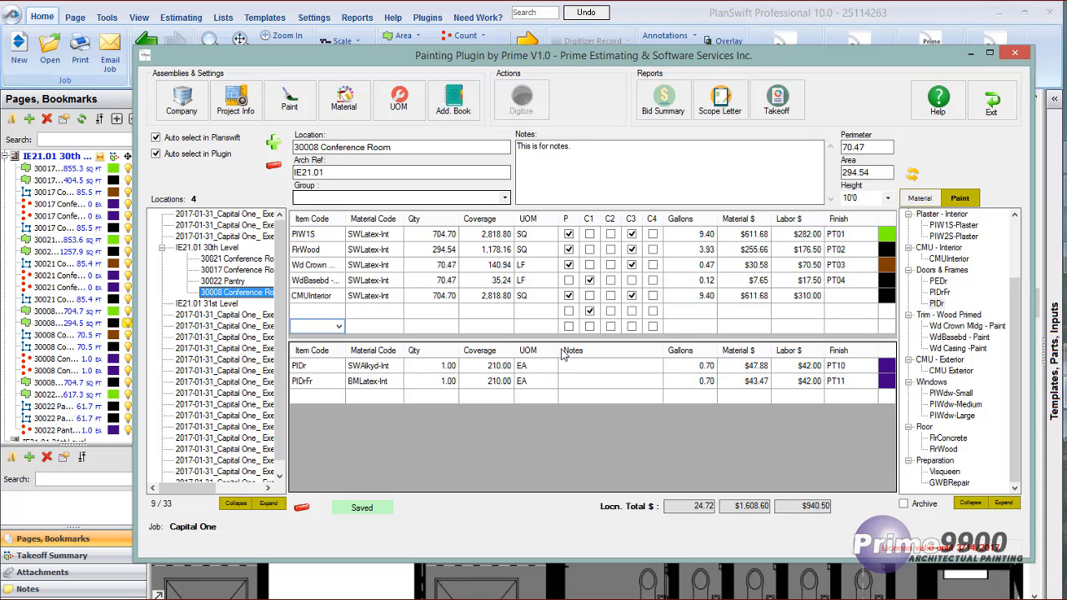
mouse_move(587, 338)
mouse_down()
mouse_move(581, 402)
mouse_move(586, 321)
mouse_move(586, 347)
mouse_up()
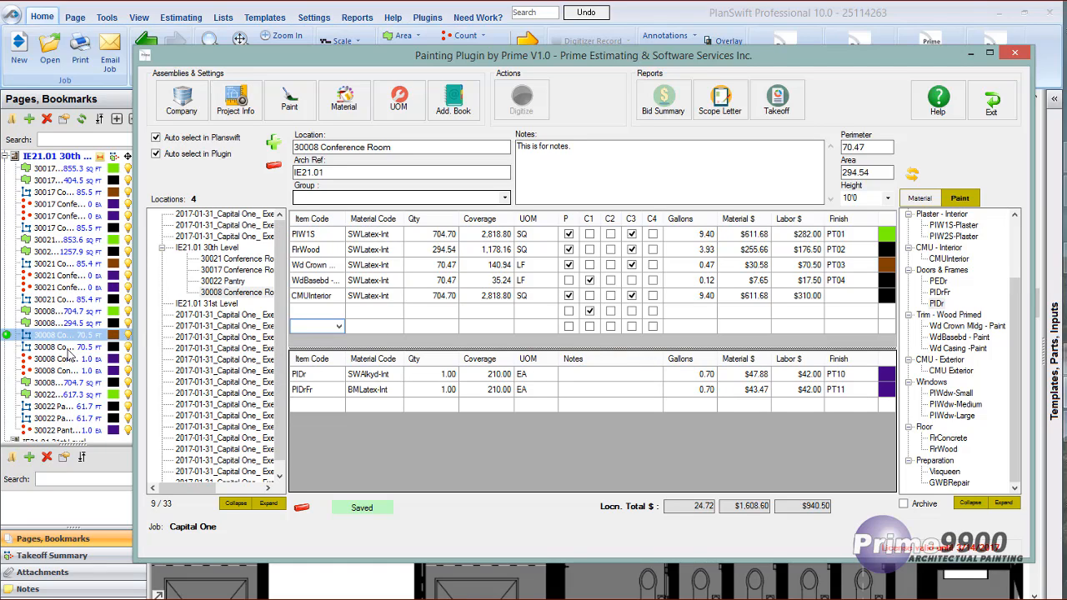
- Display the life safety plan page just above IE21.01 30th Level, minimize the plugin and collapse the 30th-level takeoffs in the page list
click(194, 236)
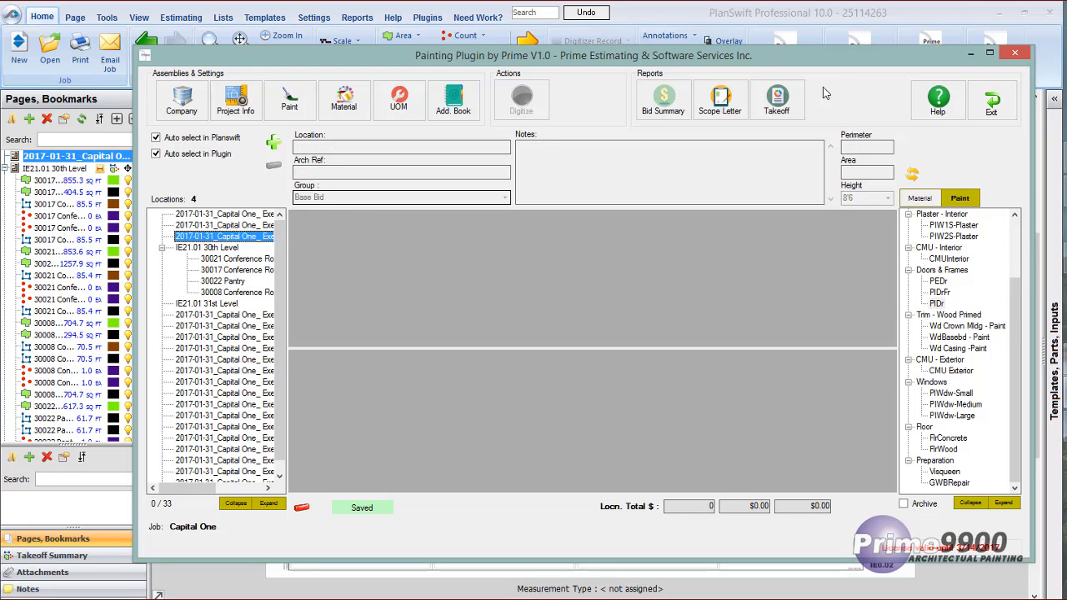
click(970, 54)
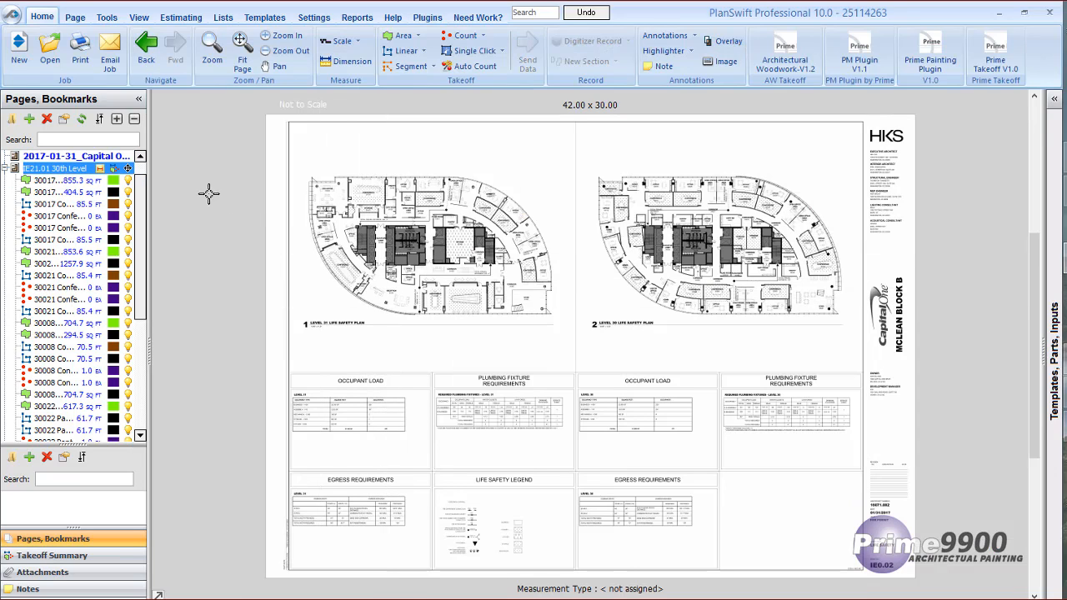
click(76, 166)
double_click(77, 166)
click(617, 350)
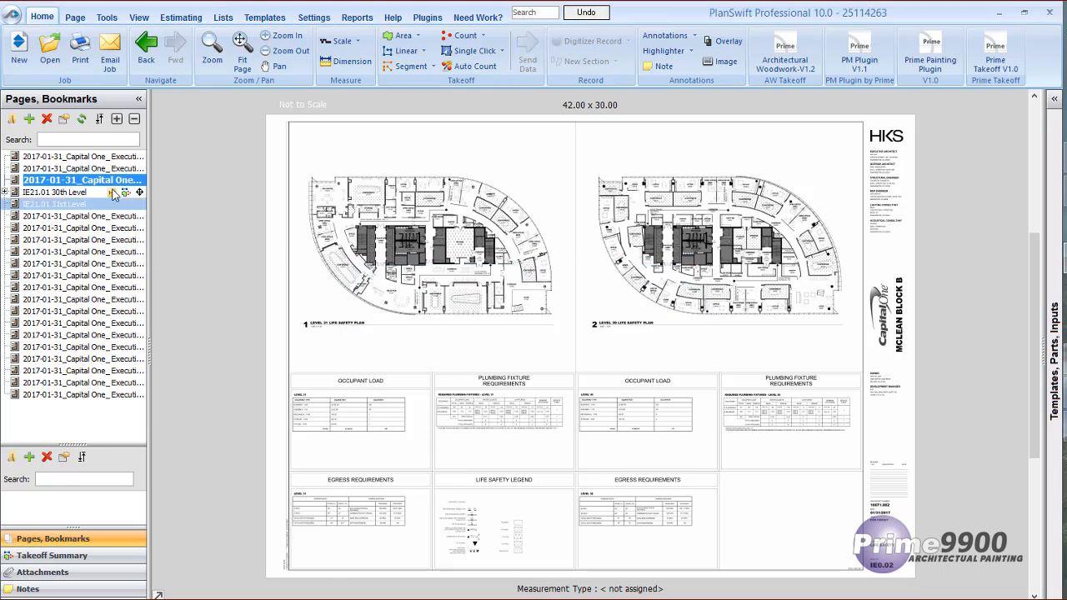
- Expand the IE21.01 30th Level takeoffs and bring up that plan by selecting the 30008 Conference Room location in the painting plugin
click(5, 192)
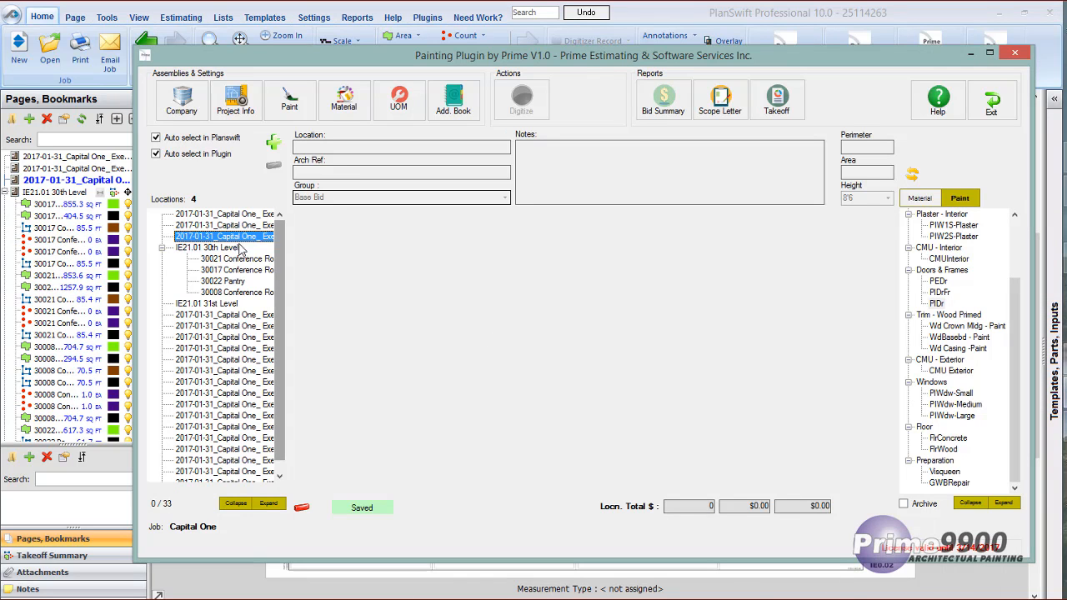
click(226, 291)
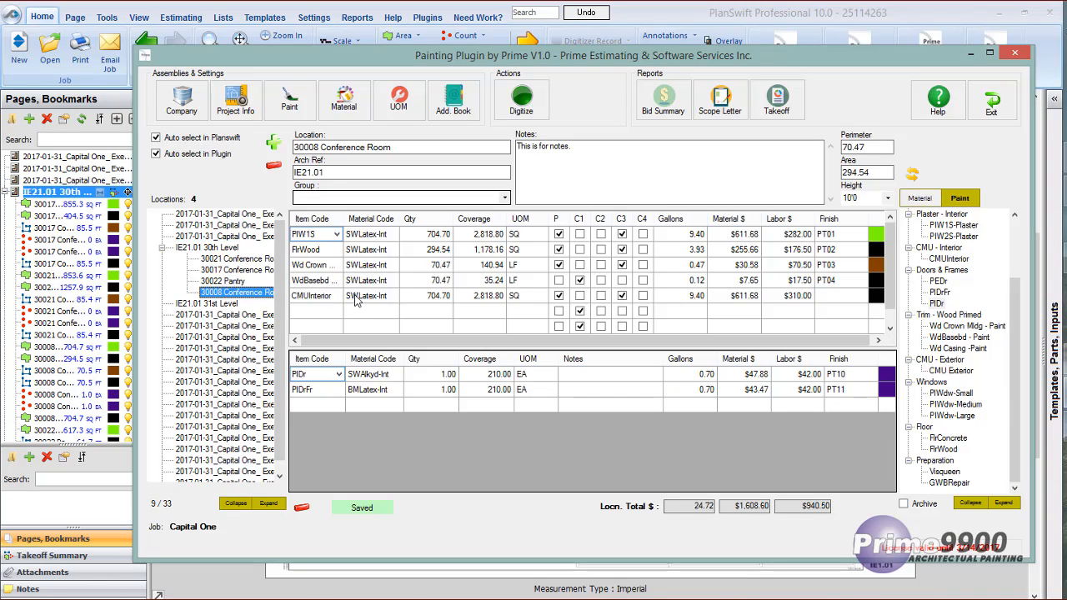
click(970, 54)
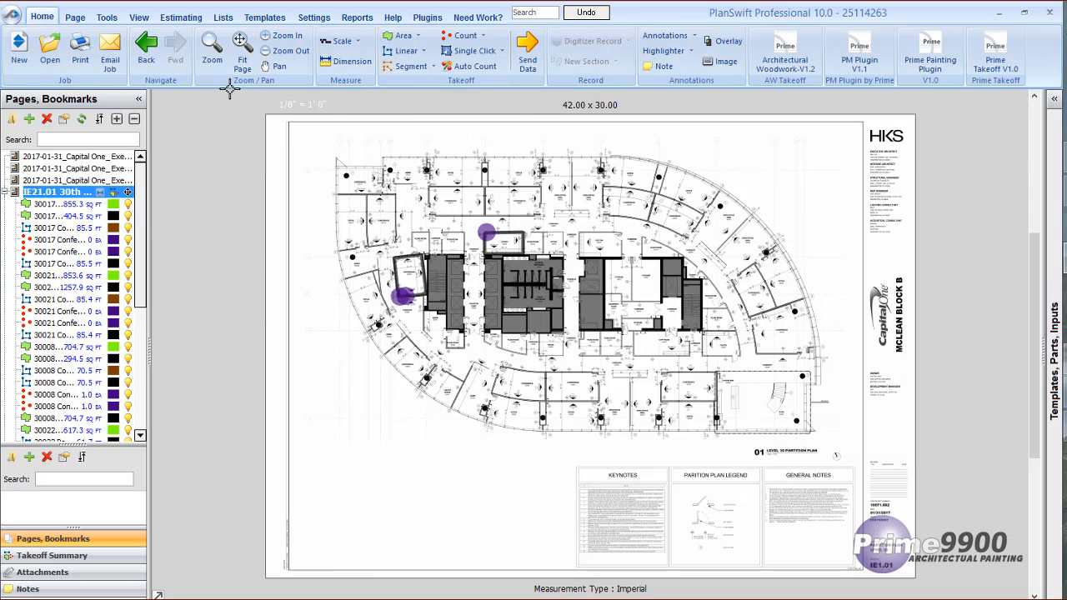
- Open the estimating view in the PrimePaint9900 layout and examine the gallons, material, labor and price total columns of the takeoffs
click(181, 17)
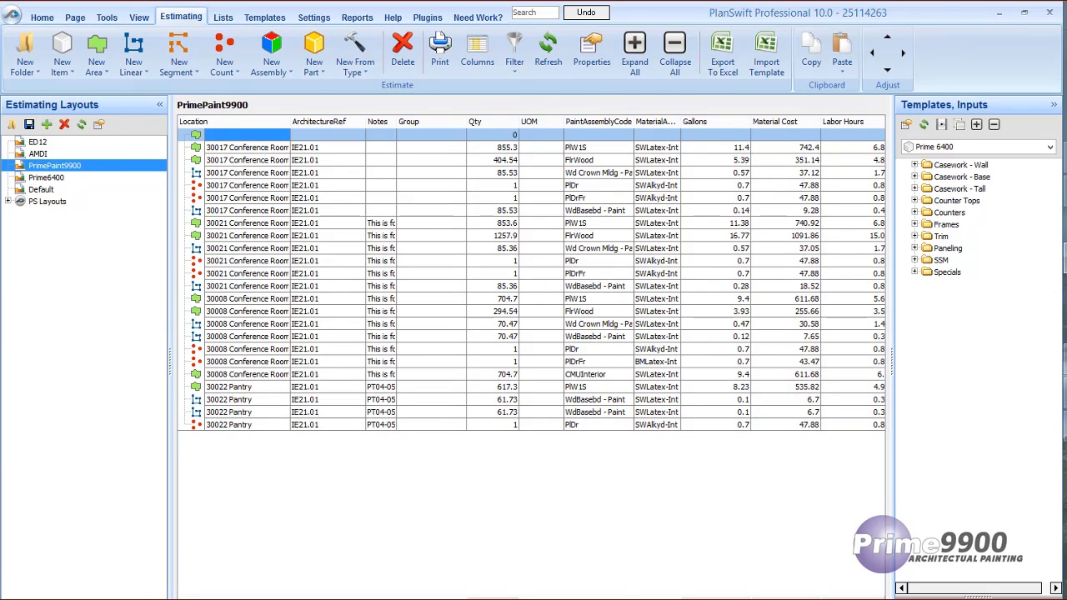
scroll(550, 413, right, 5)
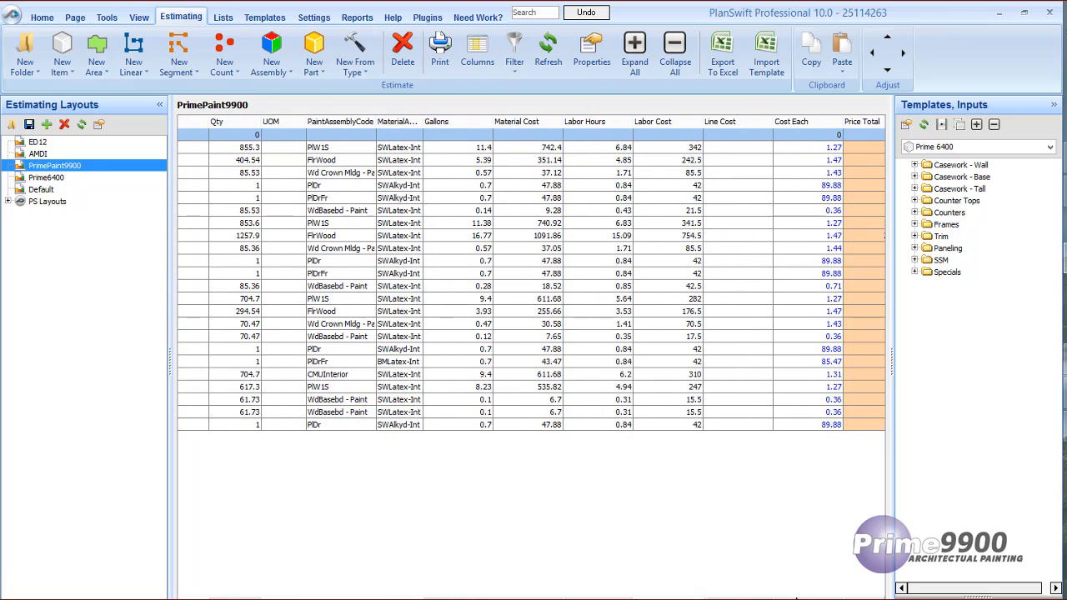
scroll(561, 433, right, 1)
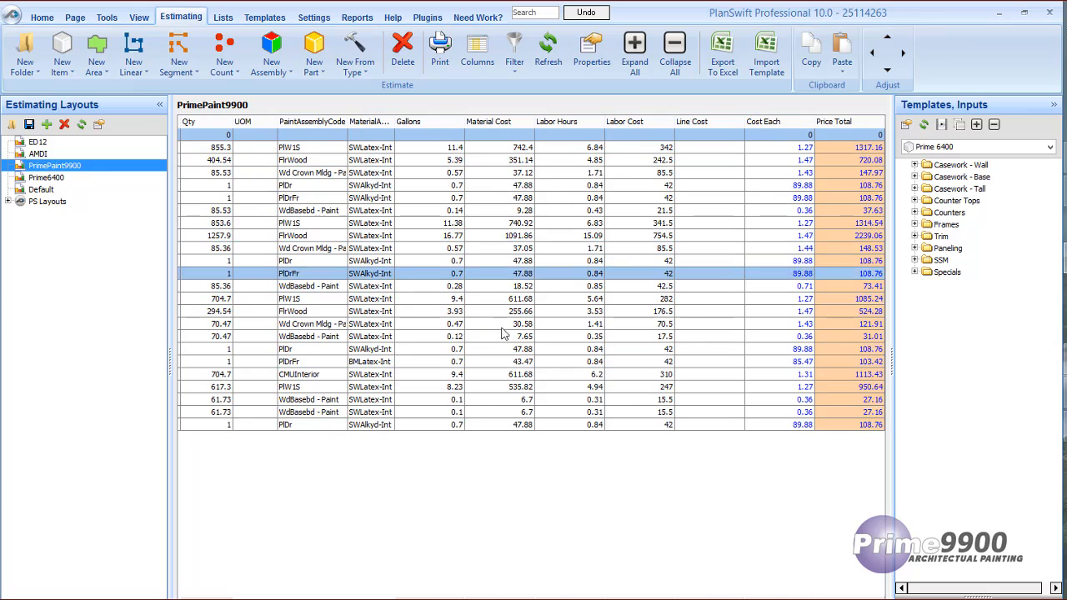
double_click(669, 375)
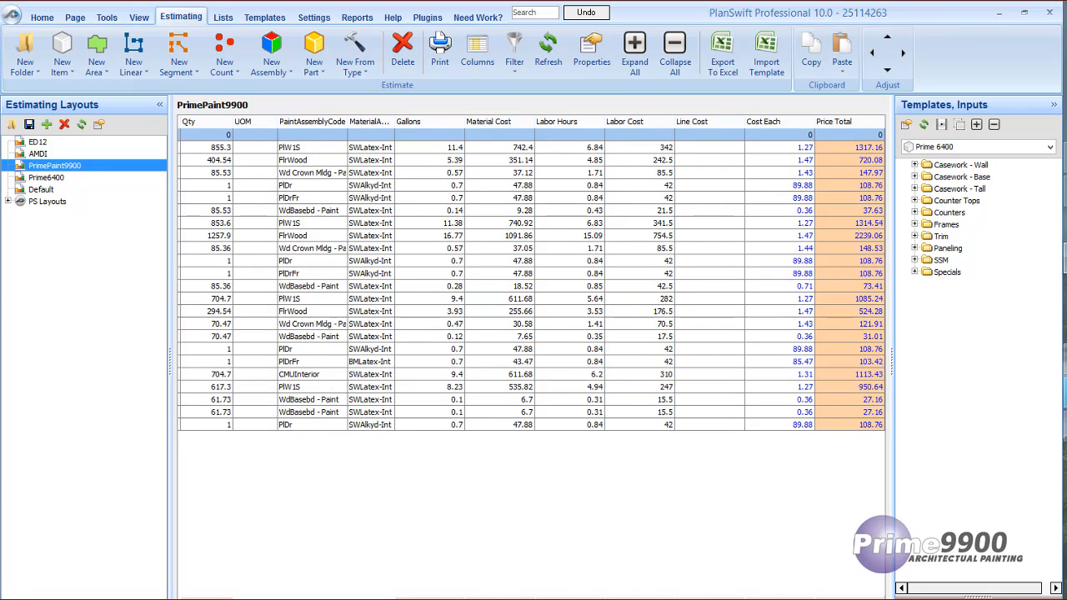